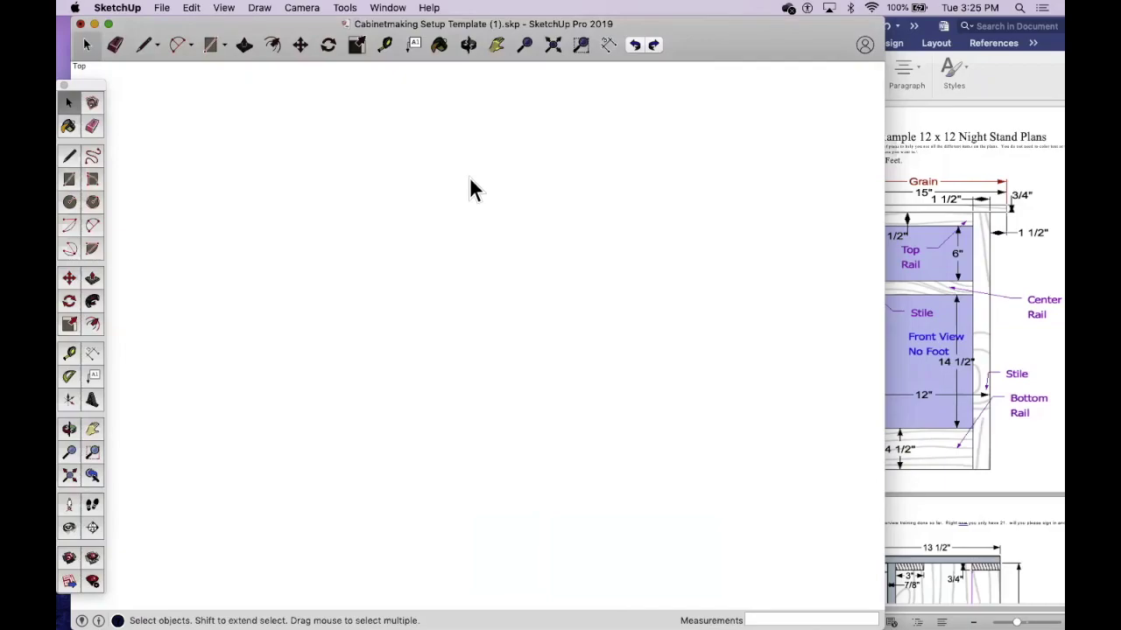
Draw the sheet's 96-inch top edge and 48-inch right edge with the Line tool.
{"action": "left_click", "coordinate": [69, 155]}
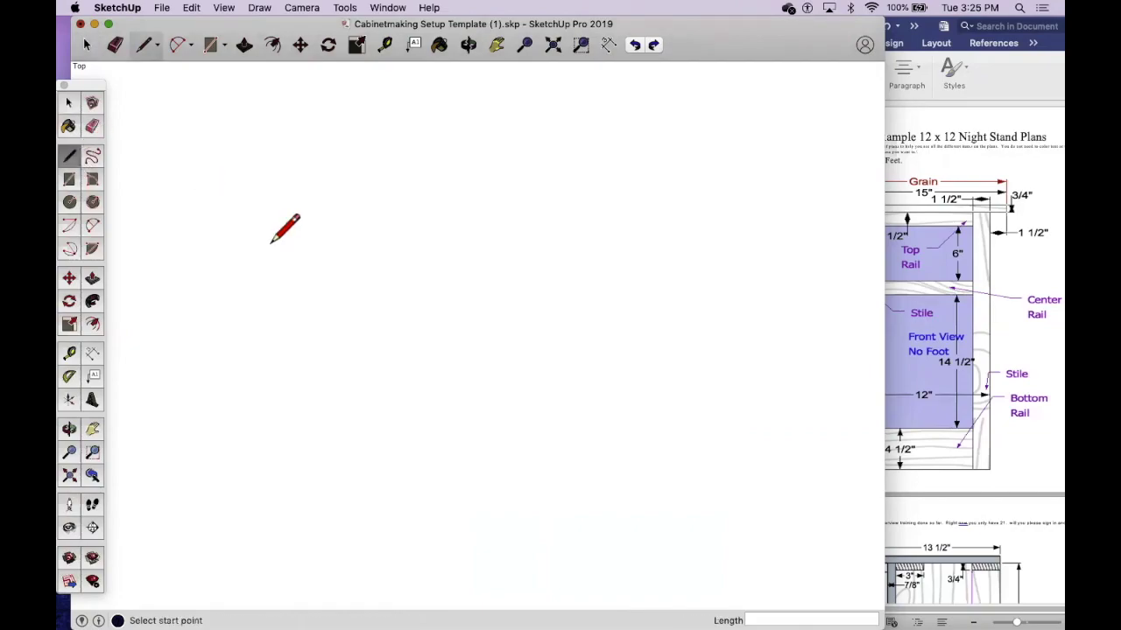
{"action": "left_click", "coordinate": [273, 217]}
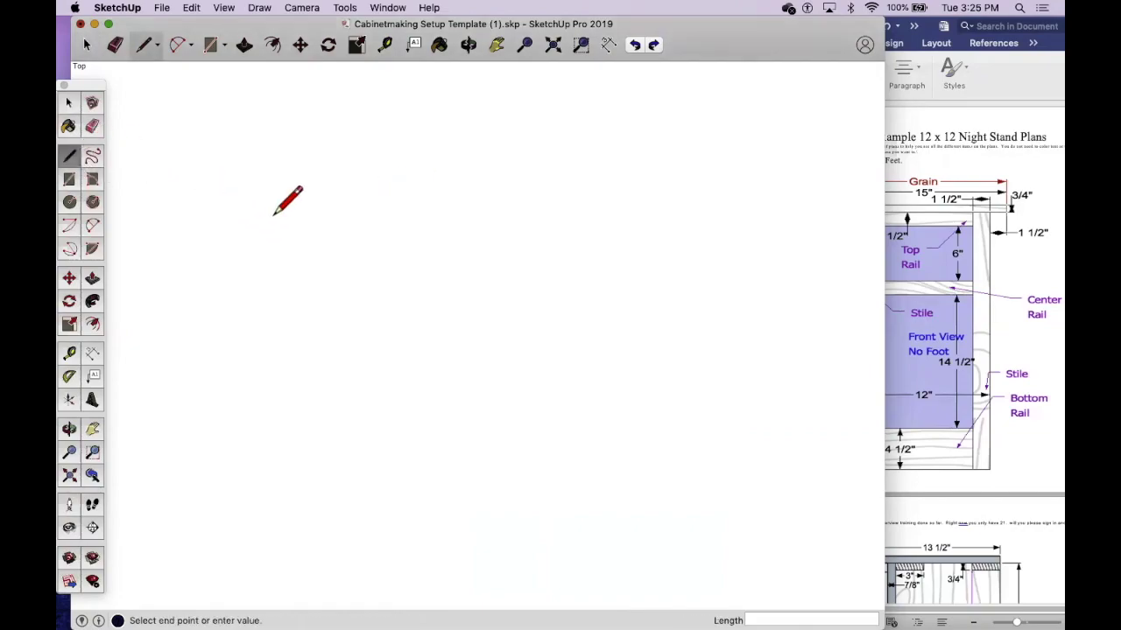
{"action": "type", "text": "9"}
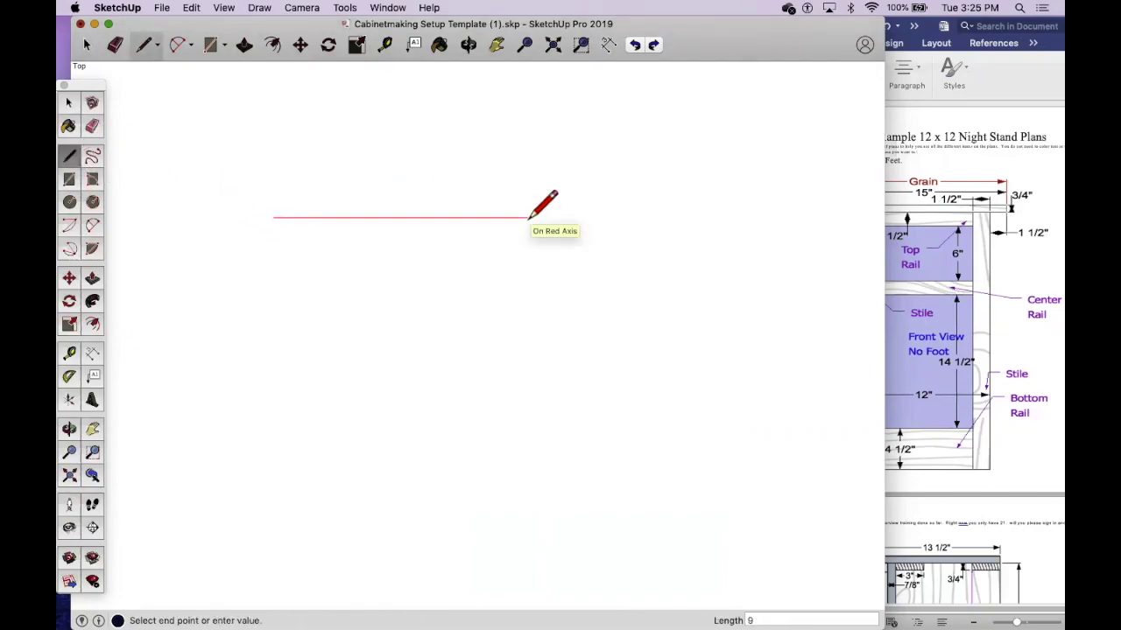
{"action": "type", "text": "6"}
{"action": "key", "text": "Return"}
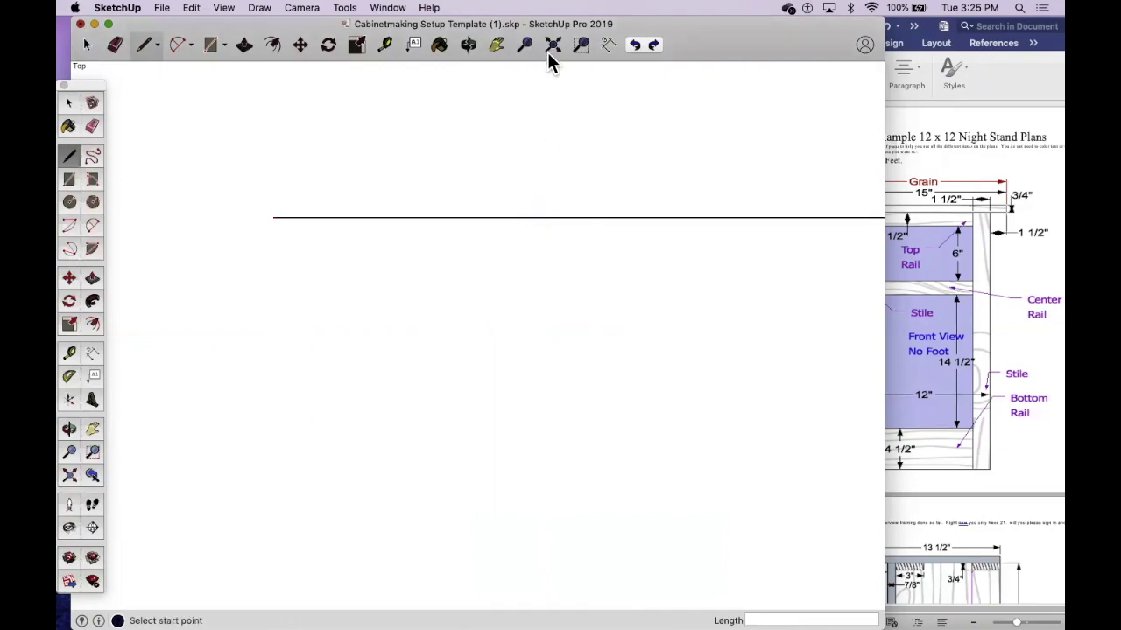
{"action": "left_click", "coordinate": [549, 49]}
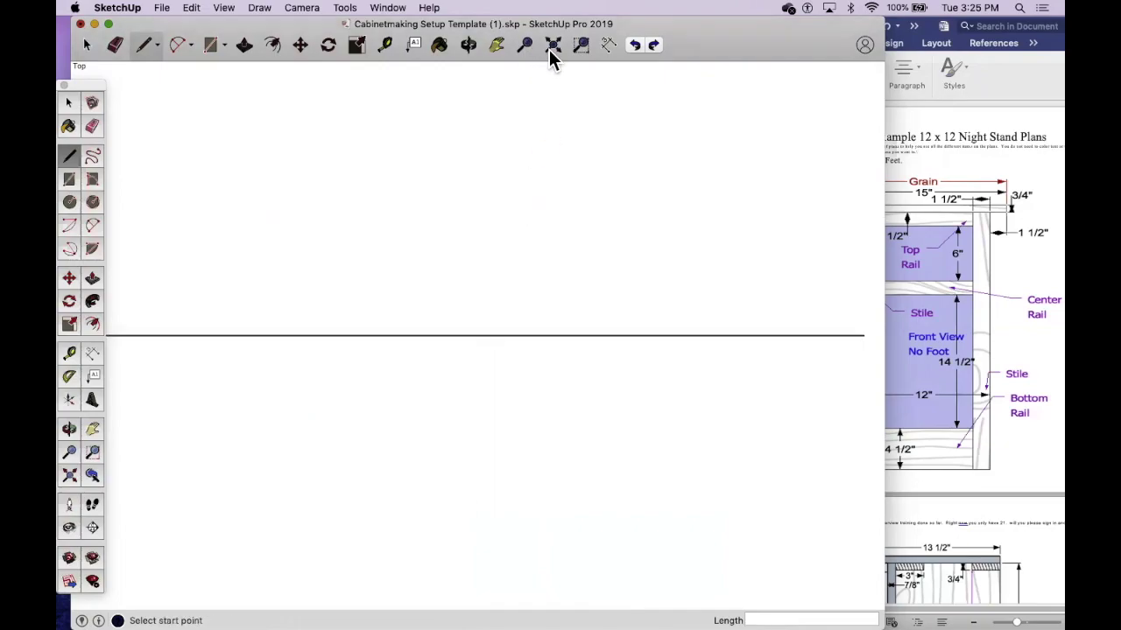
{"action": "left_click", "coordinate": [864, 335]}
{"action": "type", "text": "48"}
{"action": "key", "text": "Return"}
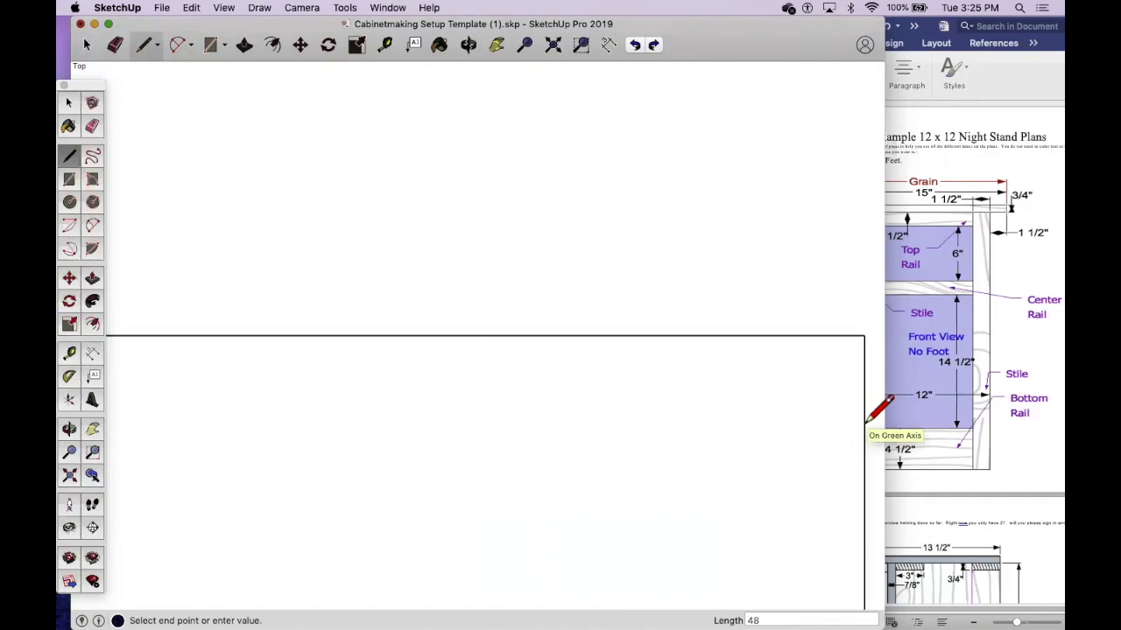
{"action": "key", "text": "Escape"}
{"action": "left_click", "coordinate": [555, 45]}
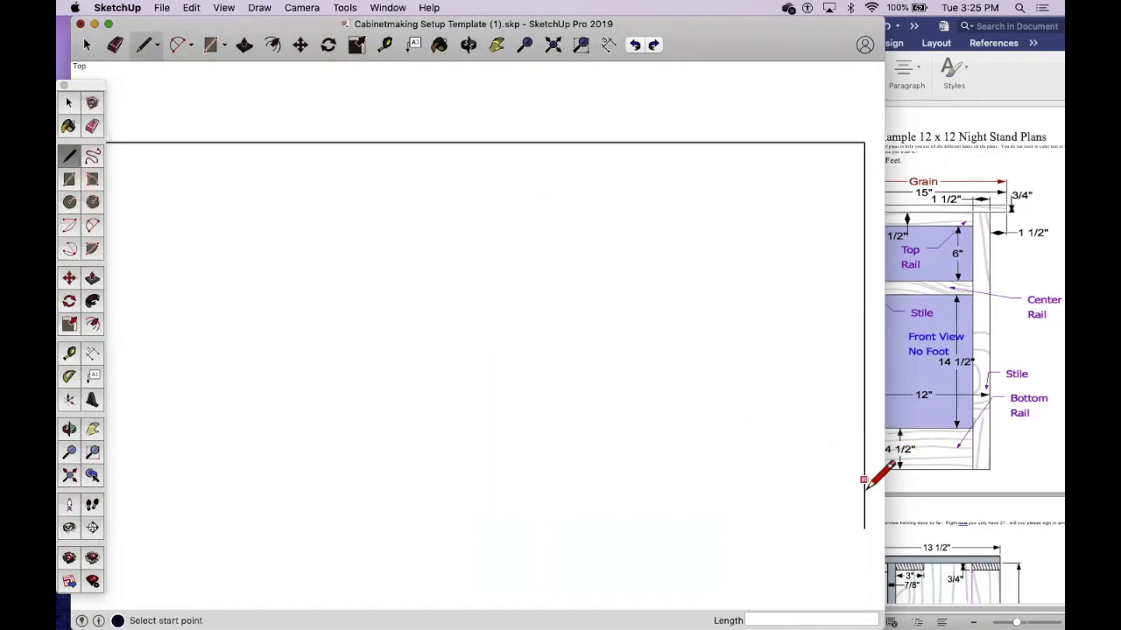
Draw the 96-inch bottom edge and start the left edge from the bottom-left corner.
{"action": "left_click", "coordinate": [863, 529]}
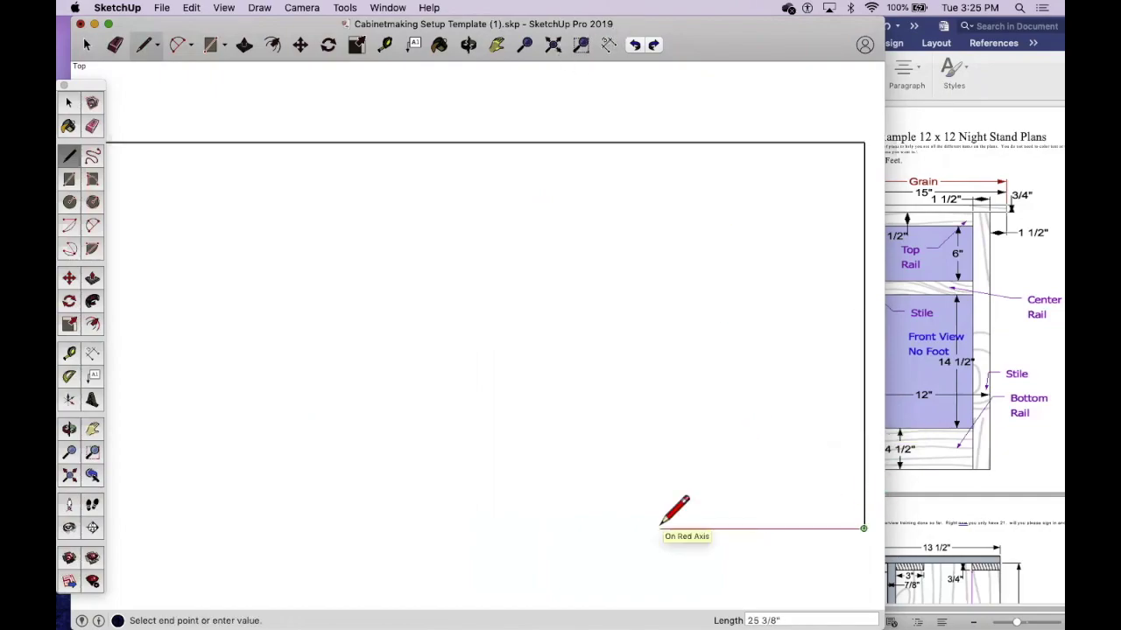
{"action": "type", "text": "96"}
{"action": "key", "text": "Return"}
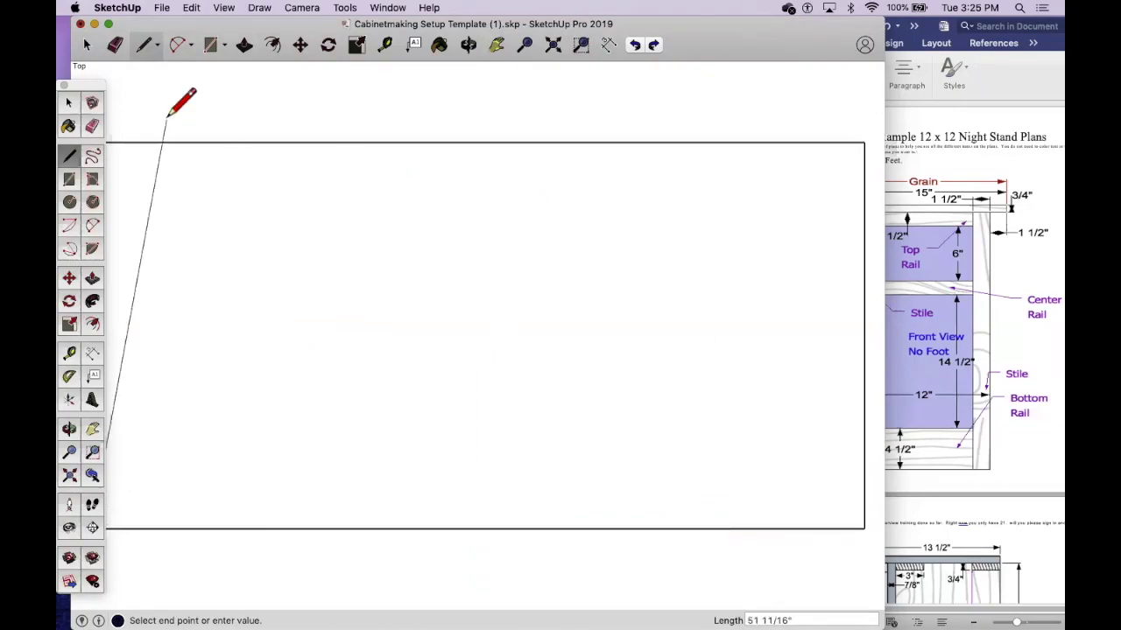
{"action": "key", "text": "Escape"}
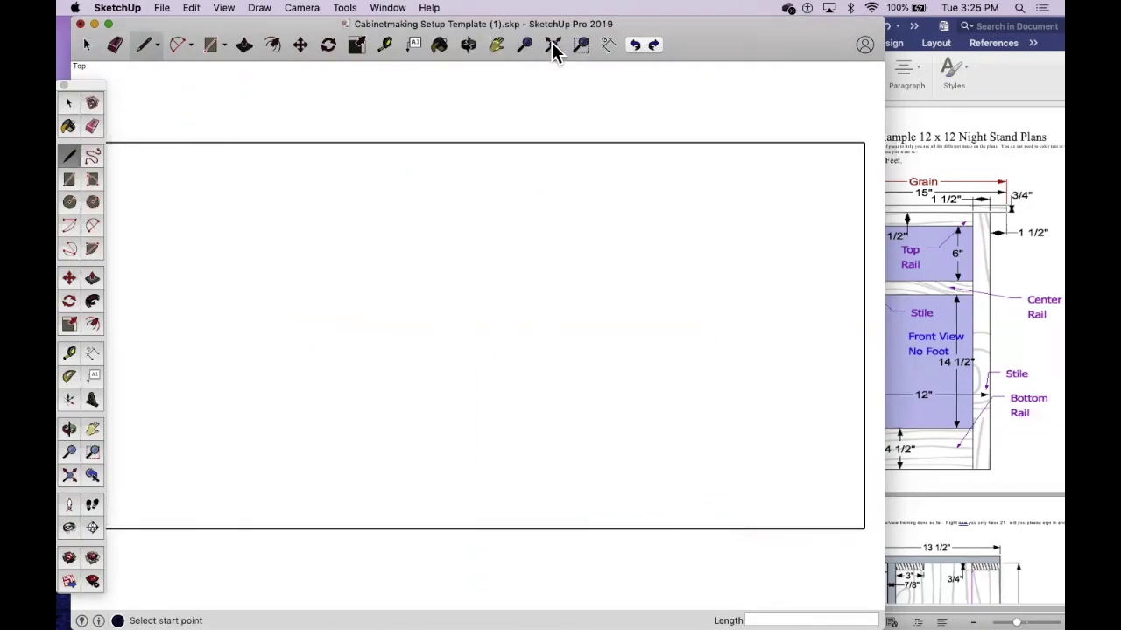
{"action": "left_click_drag", "start_coordinate": [684, 45], "coordinate": [706, 43]}
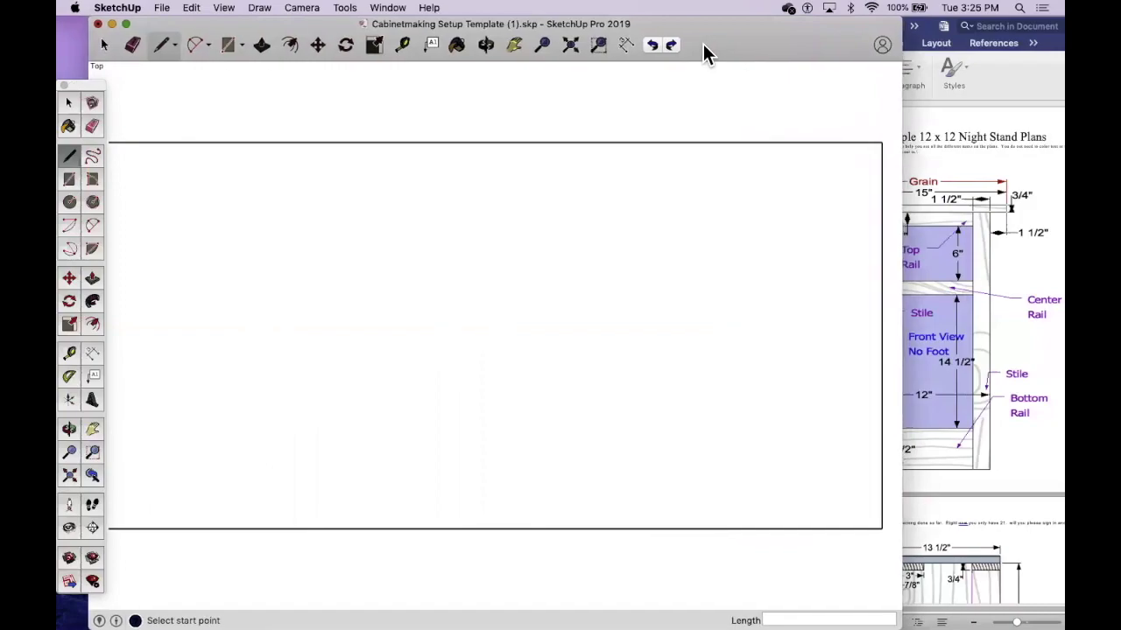
{"action": "left_click", "coordinate": [108, 141]}
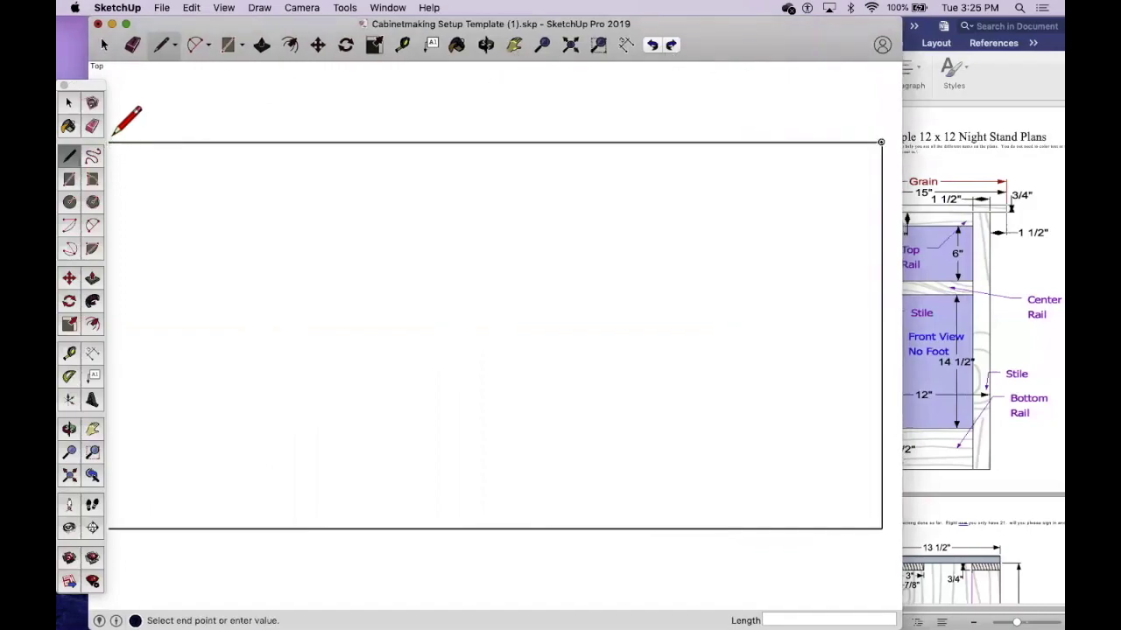
{"action": "key", "text": "Escape"}
{"action": "left_click", "coordinate": [108, 528]}
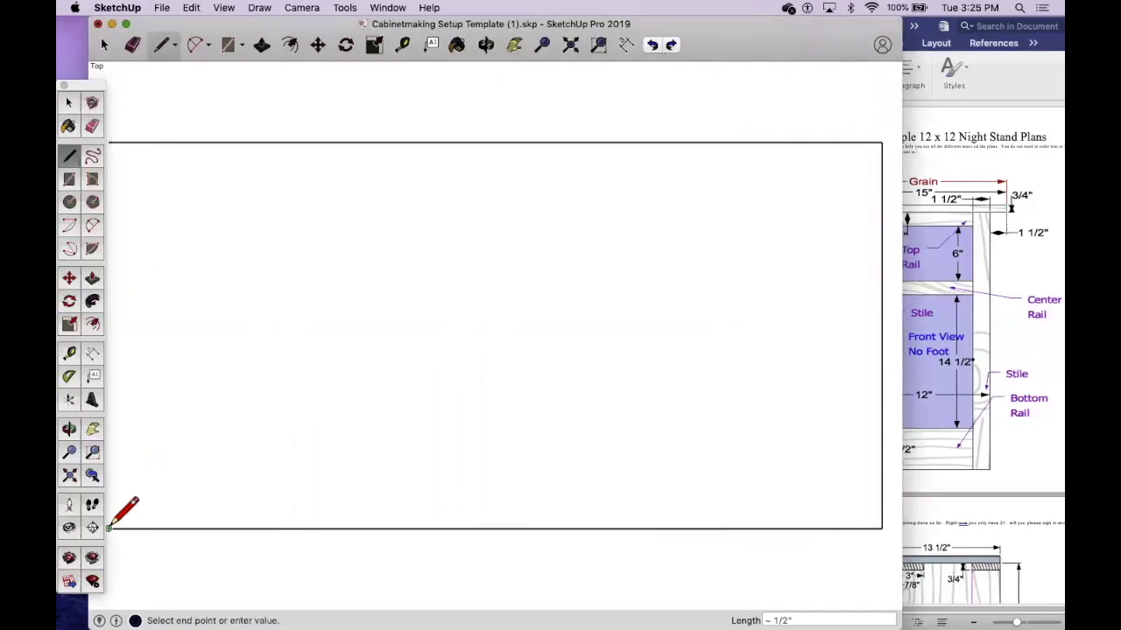
Close the rectangle into a face and paint it with the wood-grain material.
{"action": "left_click", "coordinate": [108, 142]}
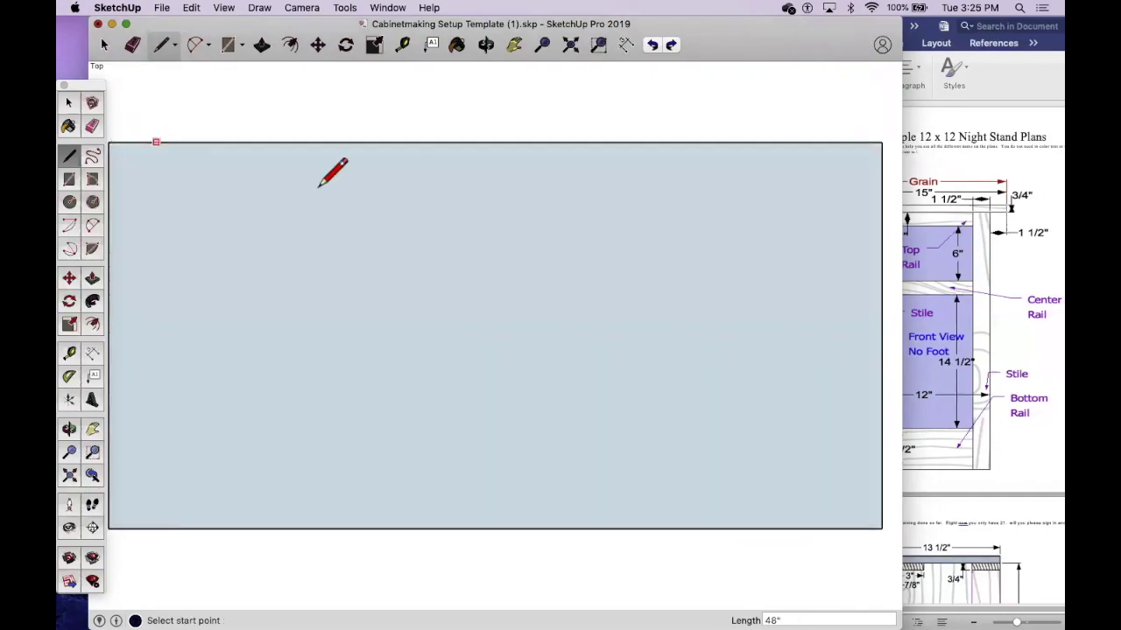
{"action": "left_click", "coordinate": [455, 45]}
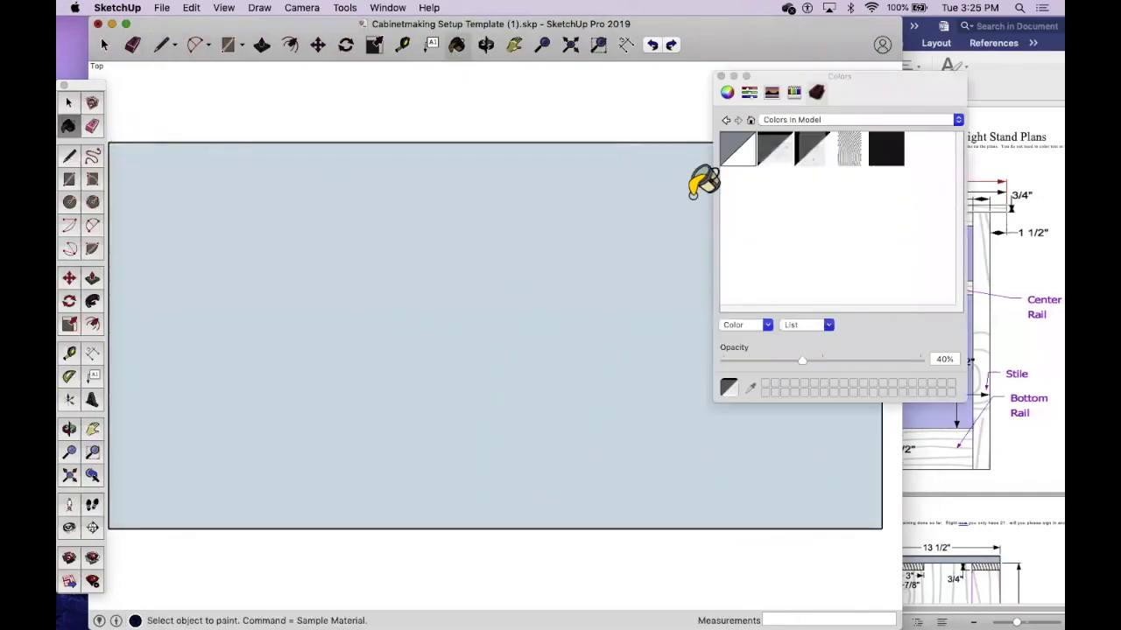
{"action": "left_click", "coordinate": [770, 151]}
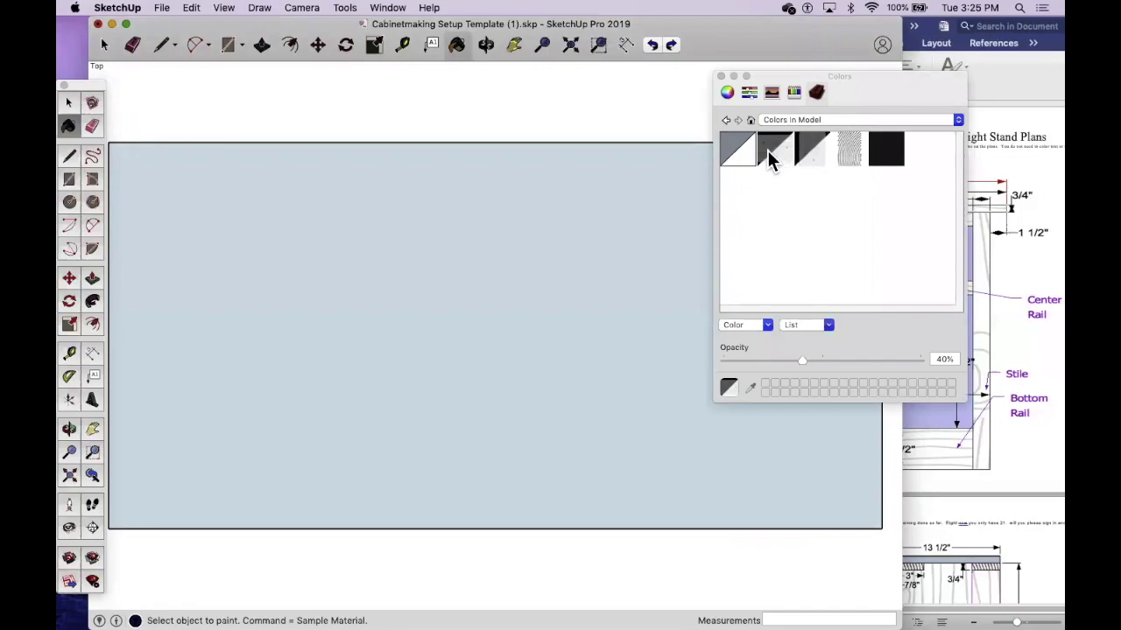
{"action": "left_click", "coordinate": [536, 309]}
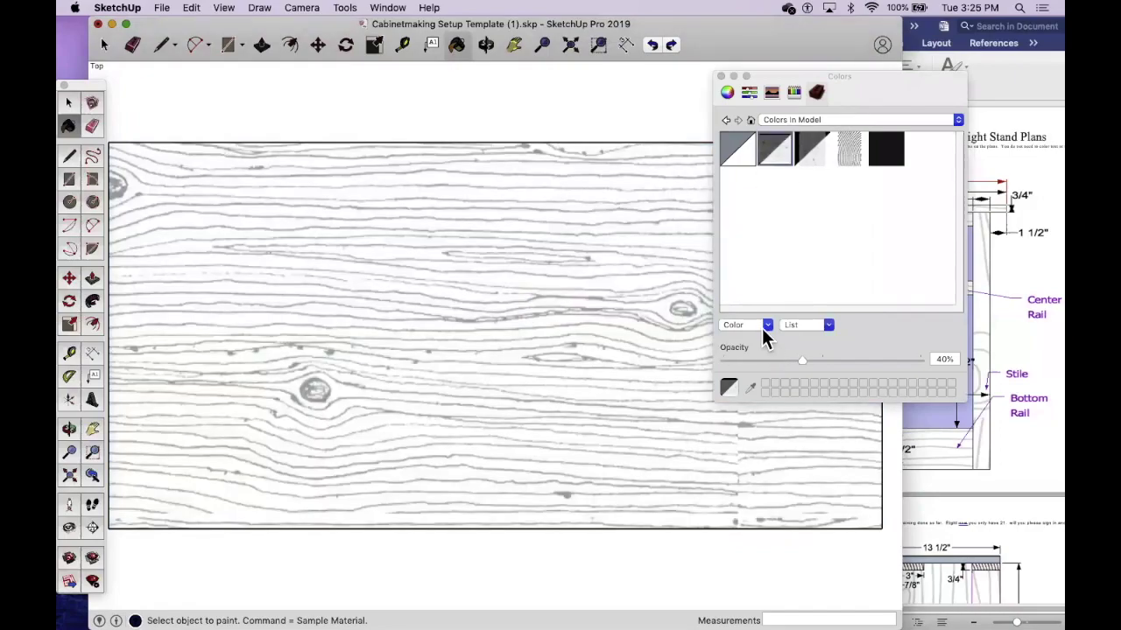
Edit the wood-grain material to a 48-inch texture height and 31% opacity.
{"action": "double_click", "coordinate": [771, 147]}
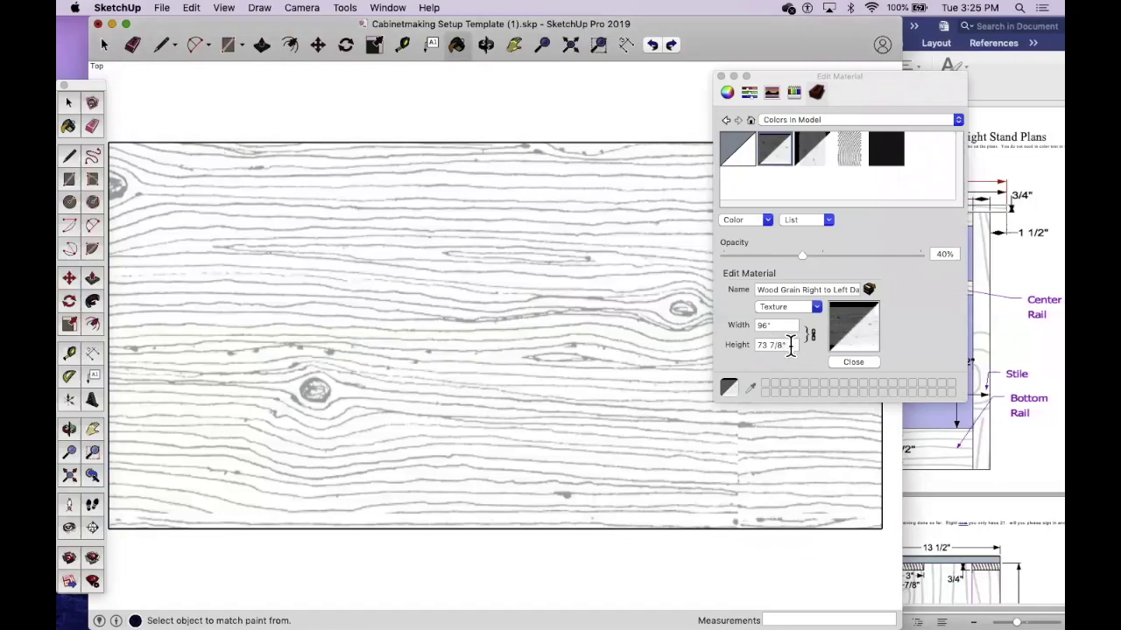
{"action": "left_click", "coordinate": [764, 345]}
{"action": "type", "text": "48"}
{"action": "key", "text": "Return"}
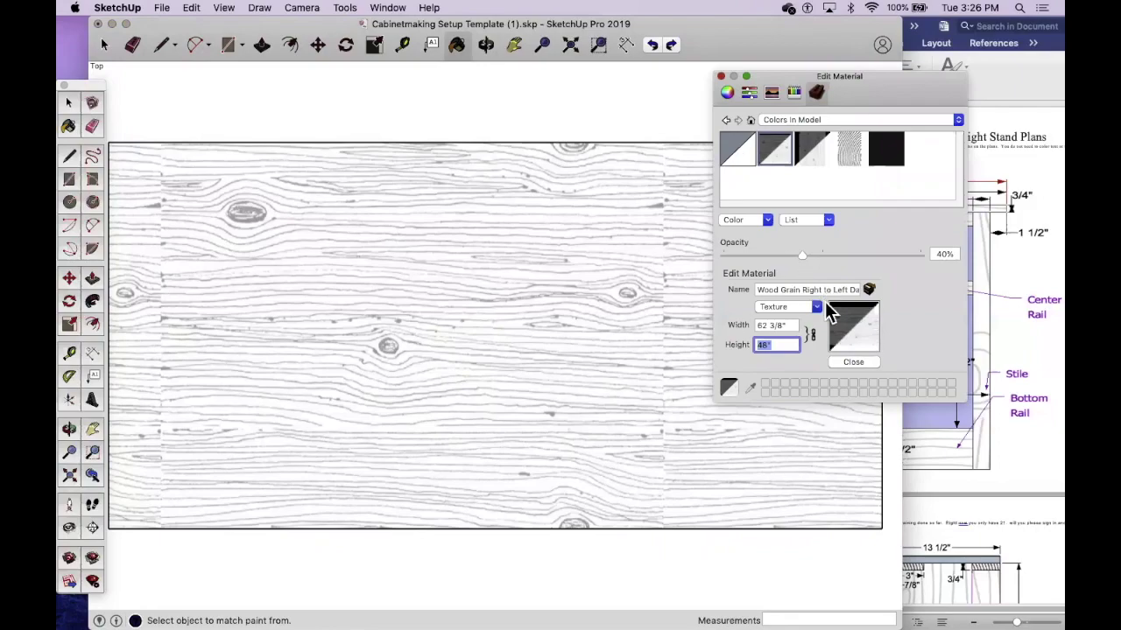
{"action": "left_click", "coordinate": [779, 254]}
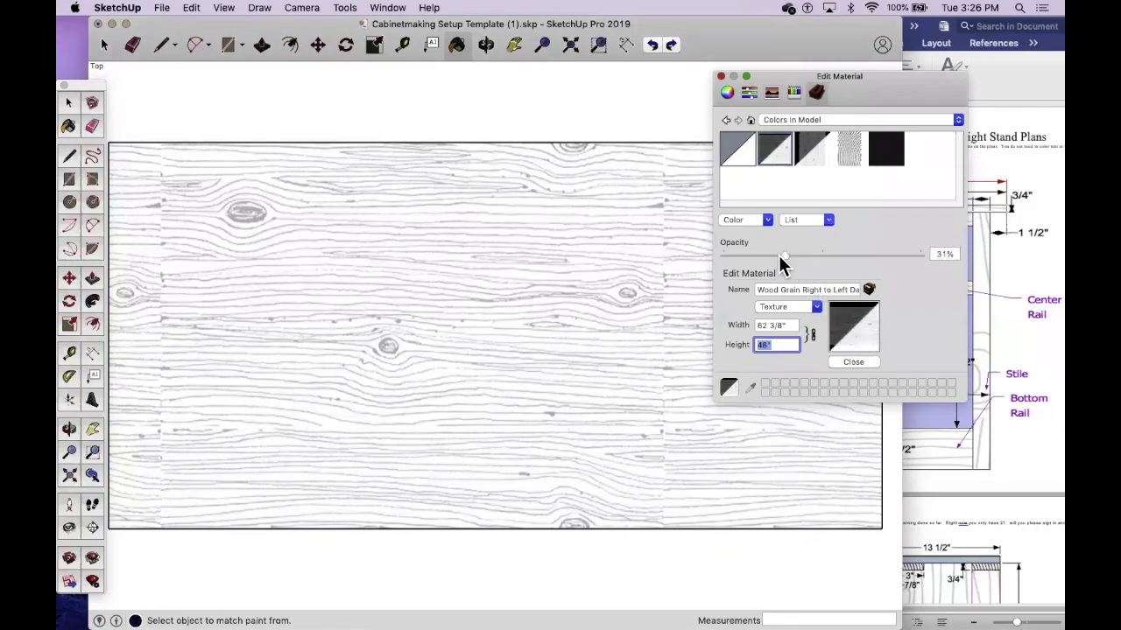
{"action": "left_click", "coordinate": [721, 77]}
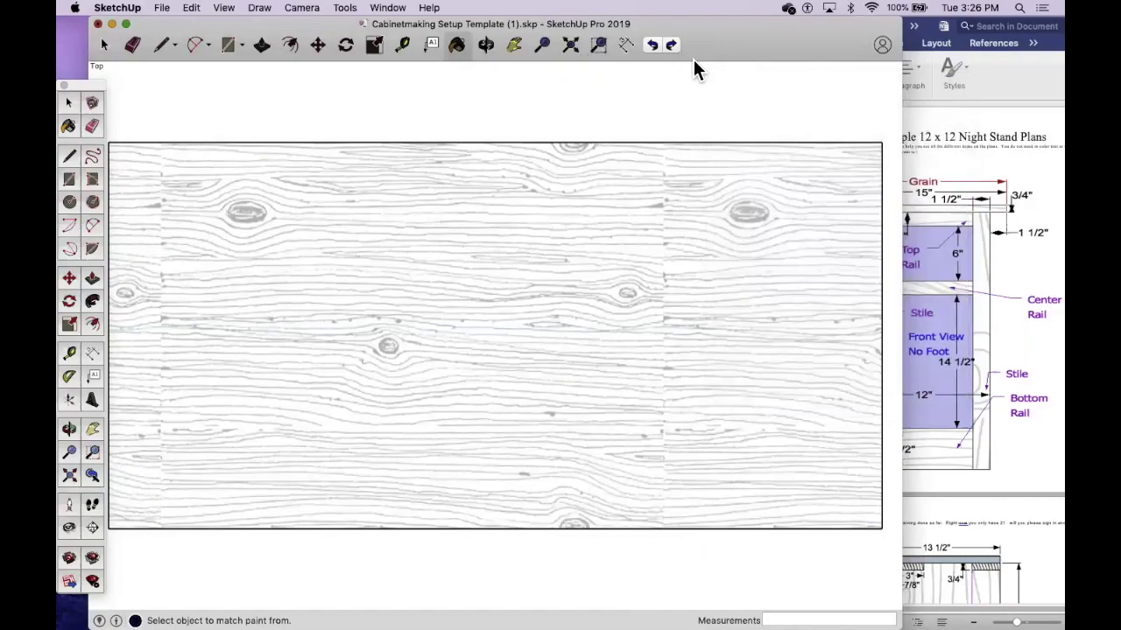
Reposition the SketchUp window and close the floating tool palette.
{"action": "mouse_move", "coordinate": [737, 44]}
{"action": "left_mouse_down"}
{"action": "mouse_move", "coordinate": [750, 39]}
{"action": "mouse_move", "coordinate": [743, 50]}
{"action": "left_mouse_up"}
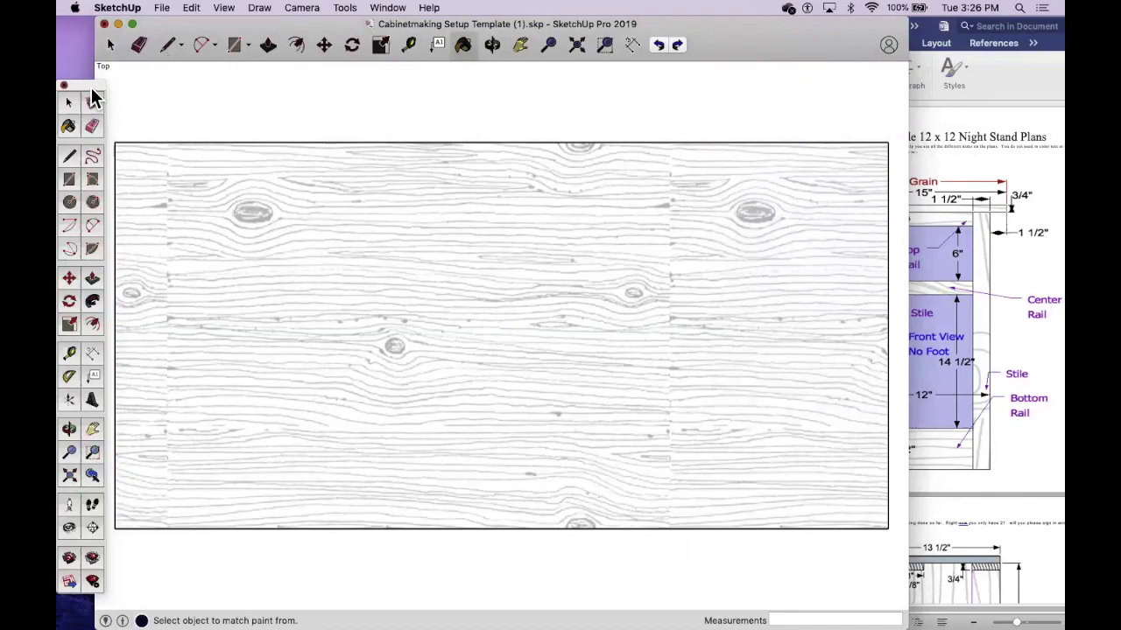
{"action": "left_click", "coordinate": [63, 87]}
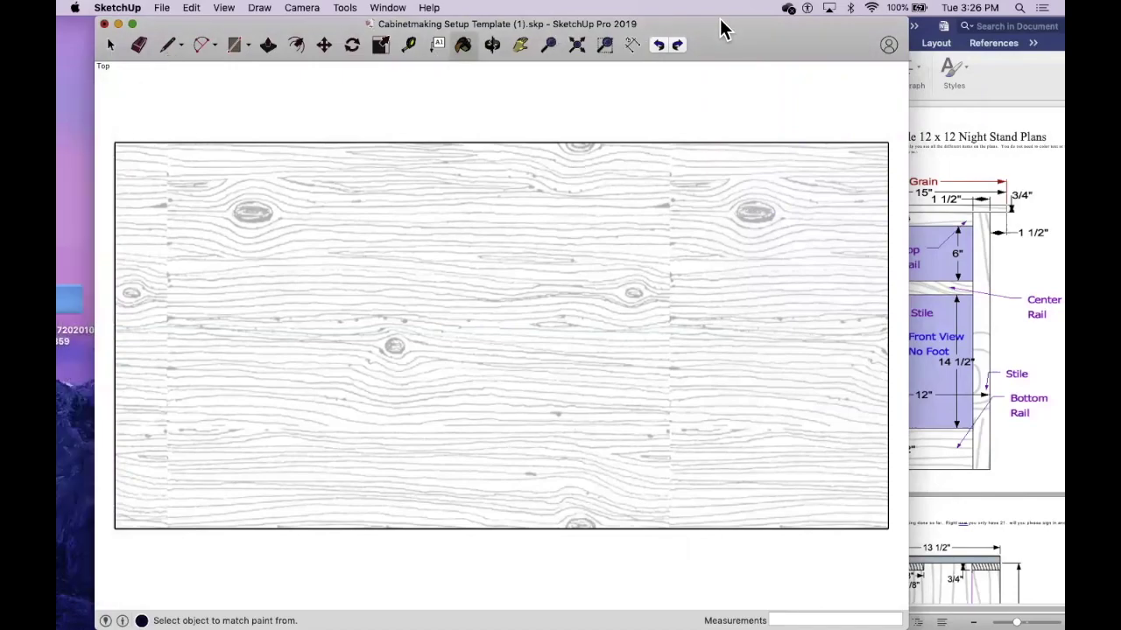
{"action": "left_click_drag", "start_coordinate": [720, 21], "coordinate": [681, 10]}
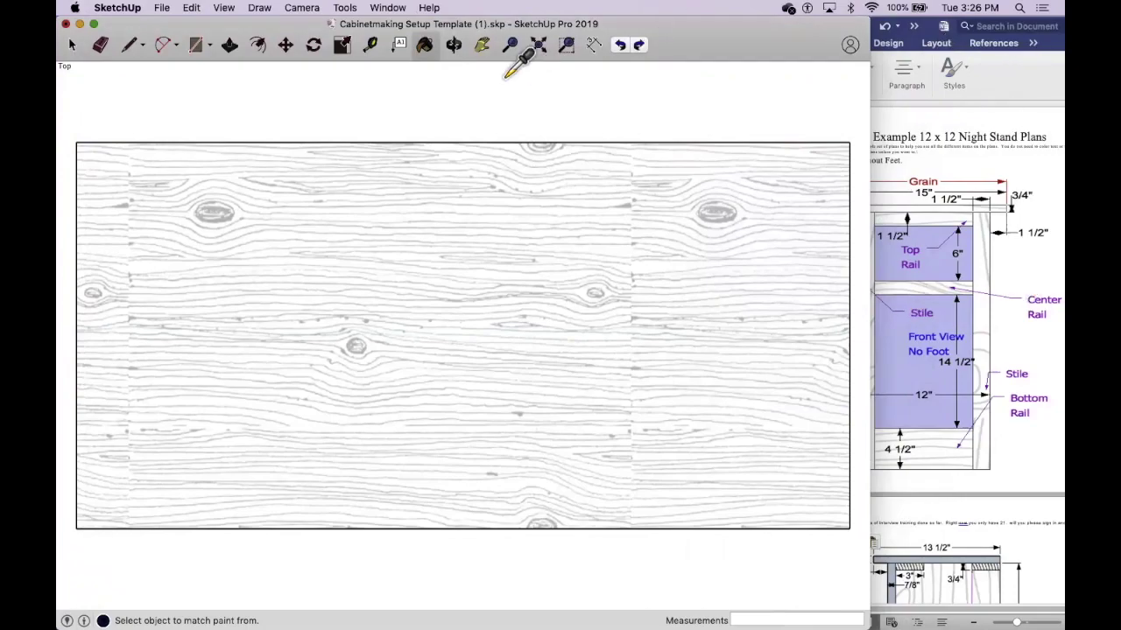
{"action": "left_click", "coordinate": [71, 45]}
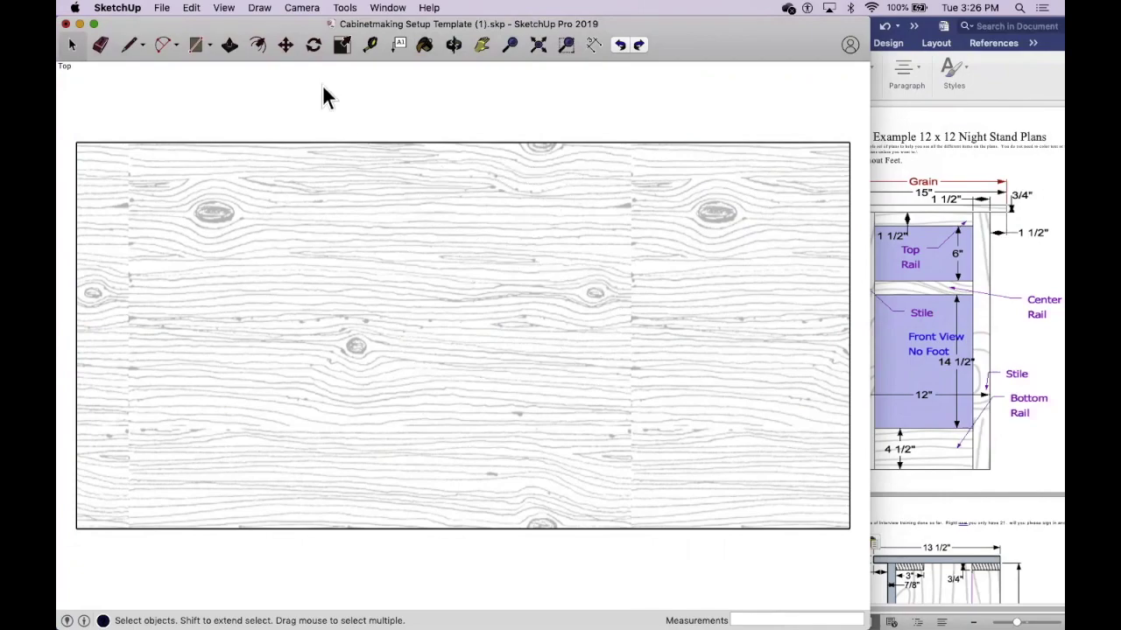
{"action": "left_click", "coordinate": [140, 43]}
{"action": "left_click", "coordinate": [130, 51]}
Draw a 48-inch line from the top edge's midpoint to the bottom edge, then show the Word plans.
{"action": "left_click", "coordinate": [128, 49]}
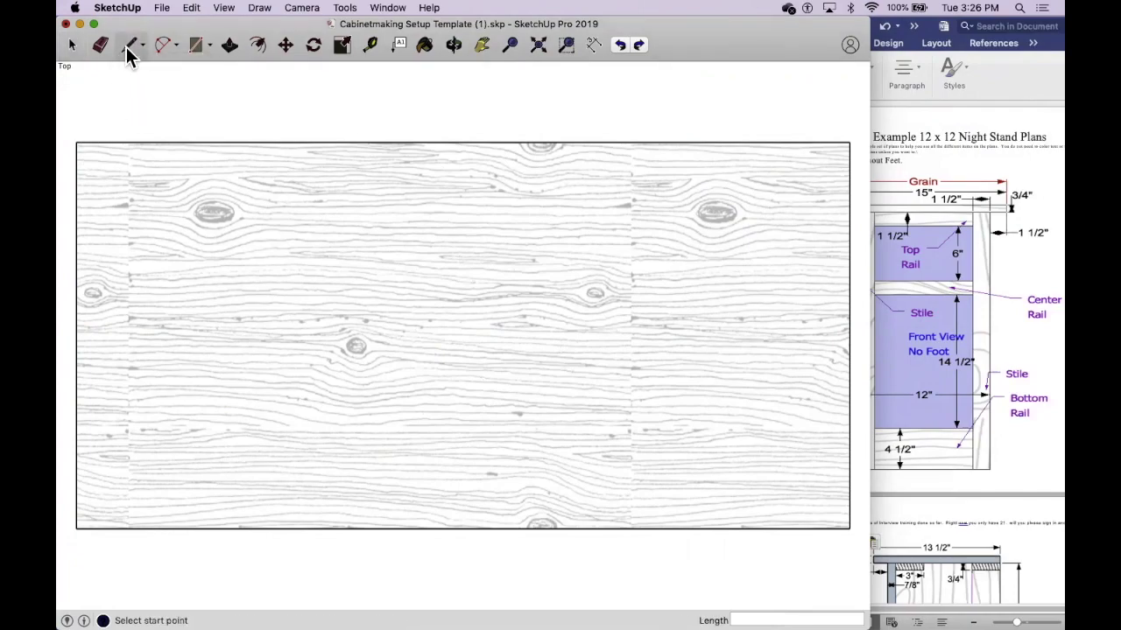
{"action": "left_click", "coordinate": [76, 142]}
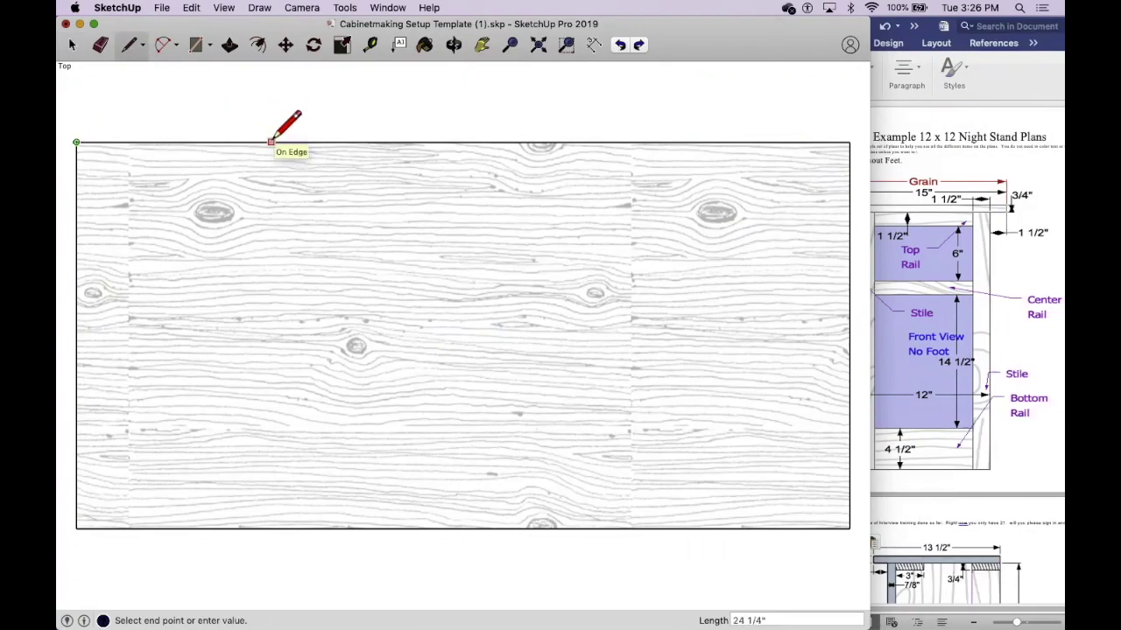
{"action": "type", "text": "48"}
{"action": "key", "text": "Return"}
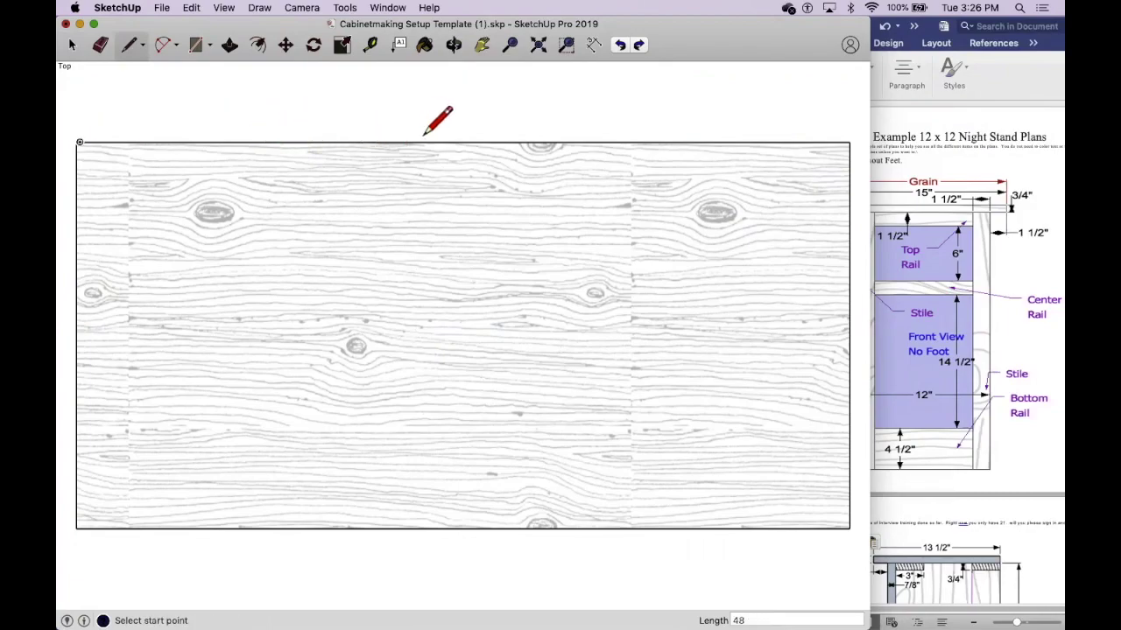
{"action": "left_click", "coordinate": [463, 142]}
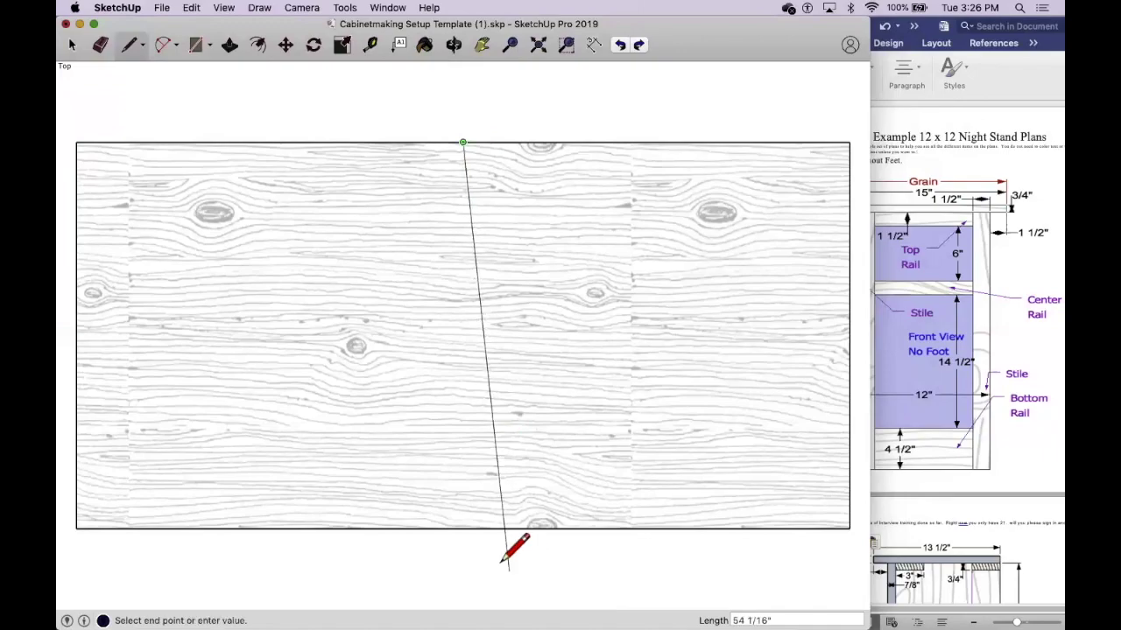
{"action": "left_click", "coordinate": [464, 529]}
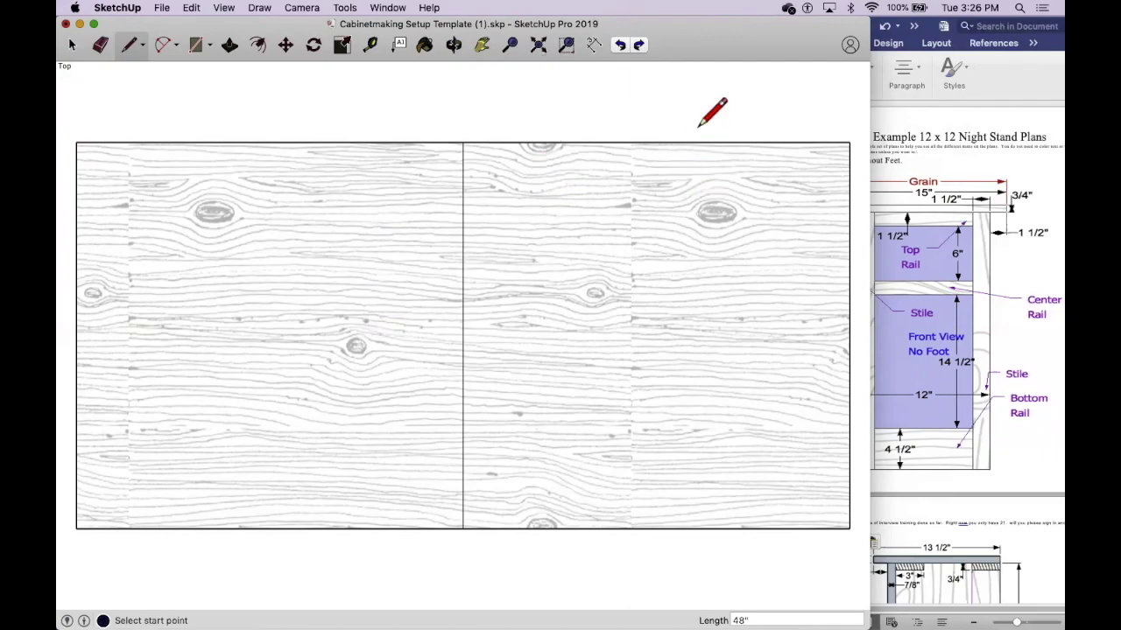
{"action": "left_click", "coordinate": [1041, 178]}
Move the Word plans window and scroll to the side view showing 28" height and 12 3/4" depth.
{"action": "left_click_drag", "start_coordinate": [1046, 39], "coordinate": [1023, 33]}
{"action": "scroll", "coordinate": [1022, 33], "scroll_direction": "down", "scroll_amount": 5}
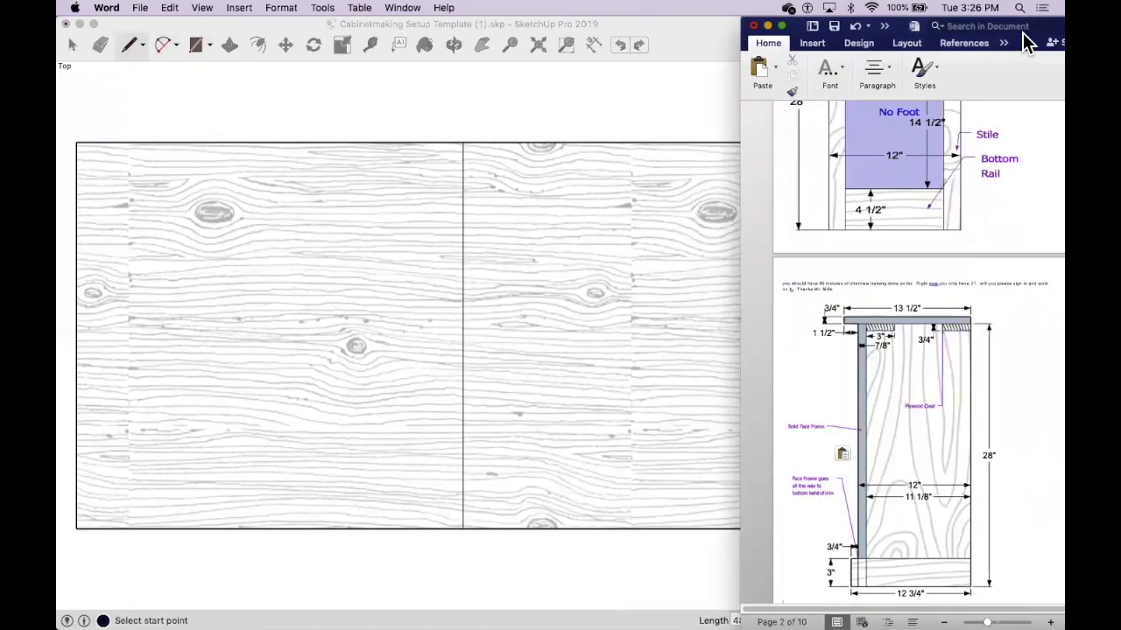
{"action": "scroll", "coordinate": [1023, 33], "scroll_direction": "down", "scroll_amount": 5}
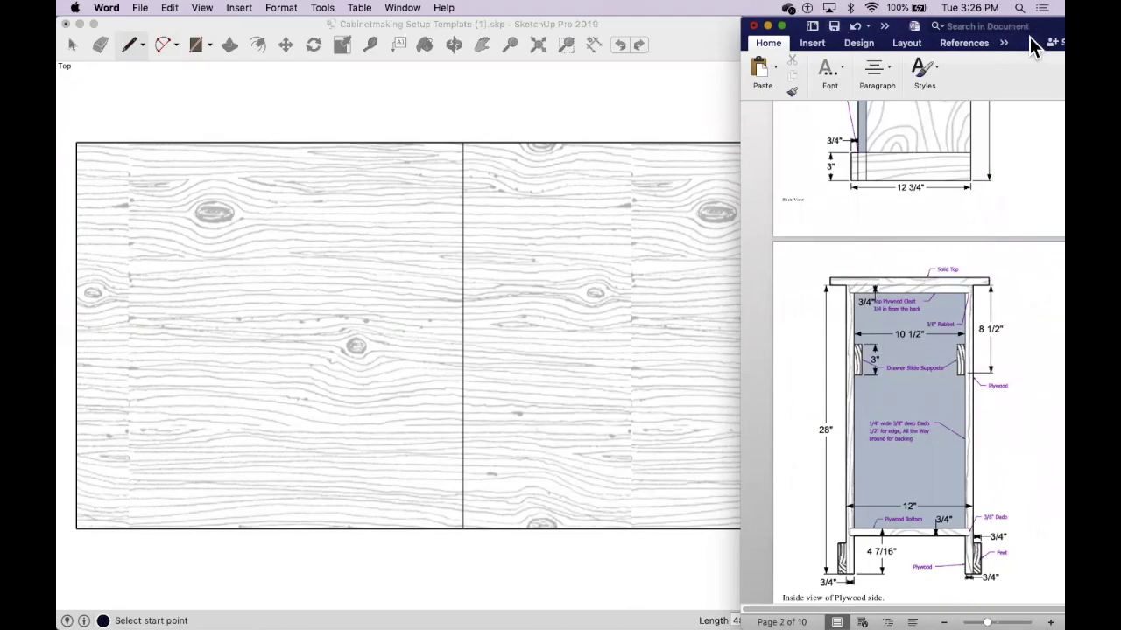
{"action": "left_click_drag", "start_coordinate": [1024, 35], "coordinate": [977, 18]}
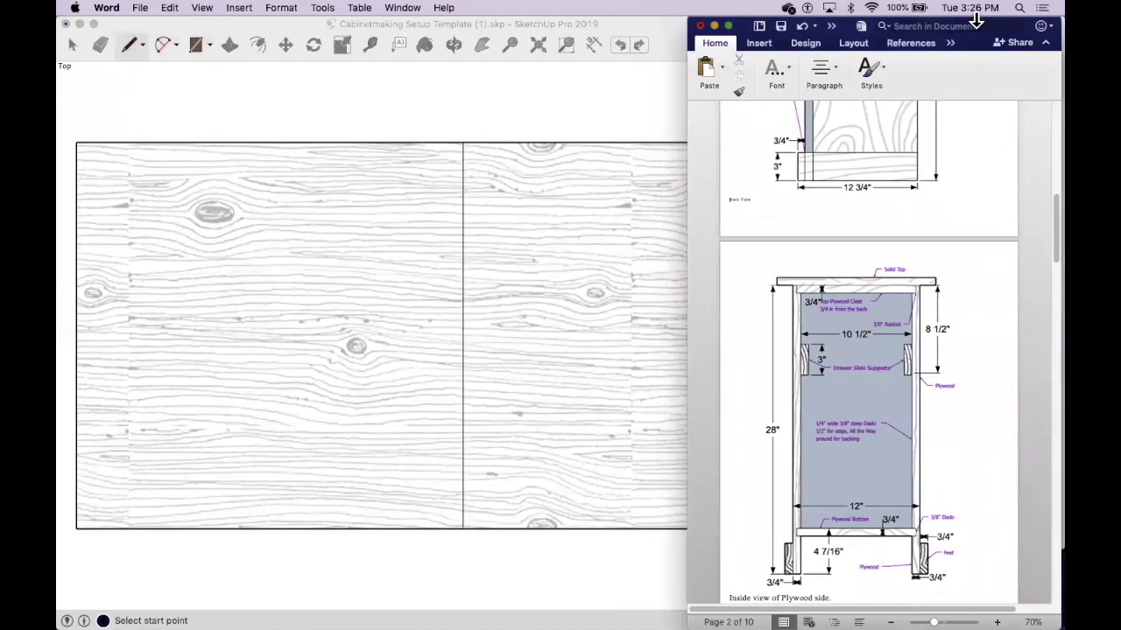
{"action": "left_click_drag", "start_coordinate": [1048, 244], "coordinate": [1048, 215]}
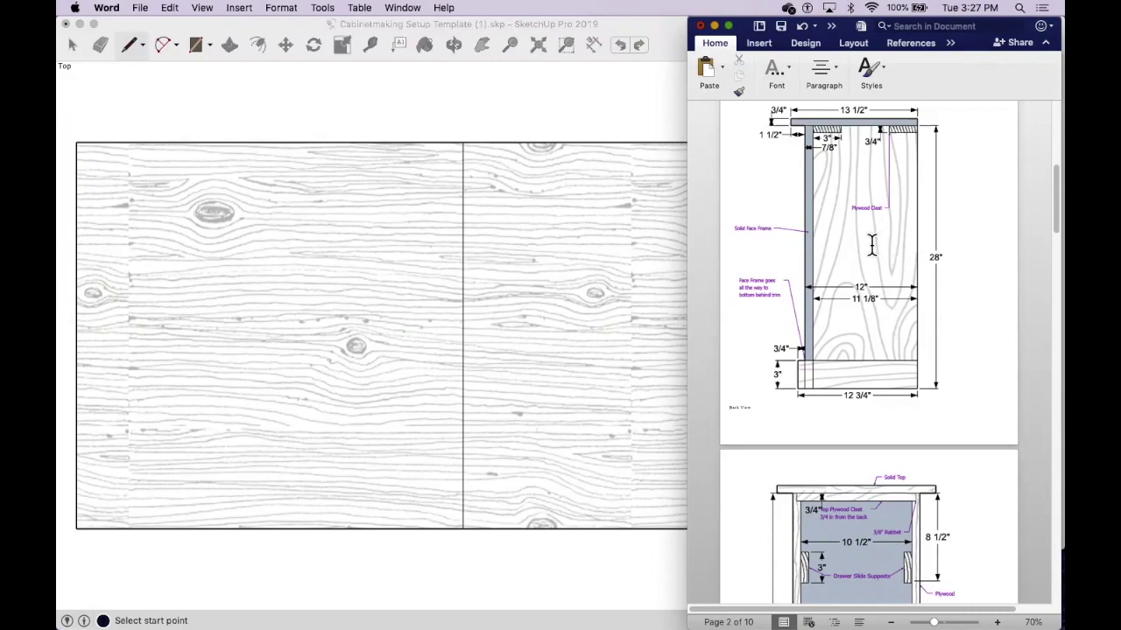
{"action": "left_click", "coordinate": [622, 287]}
Cancel the stray line, narrow the SketchUp window, and pan and zoom onto the sheet's left part.
{"action": "left_click", "coordinate": [618, 287]}
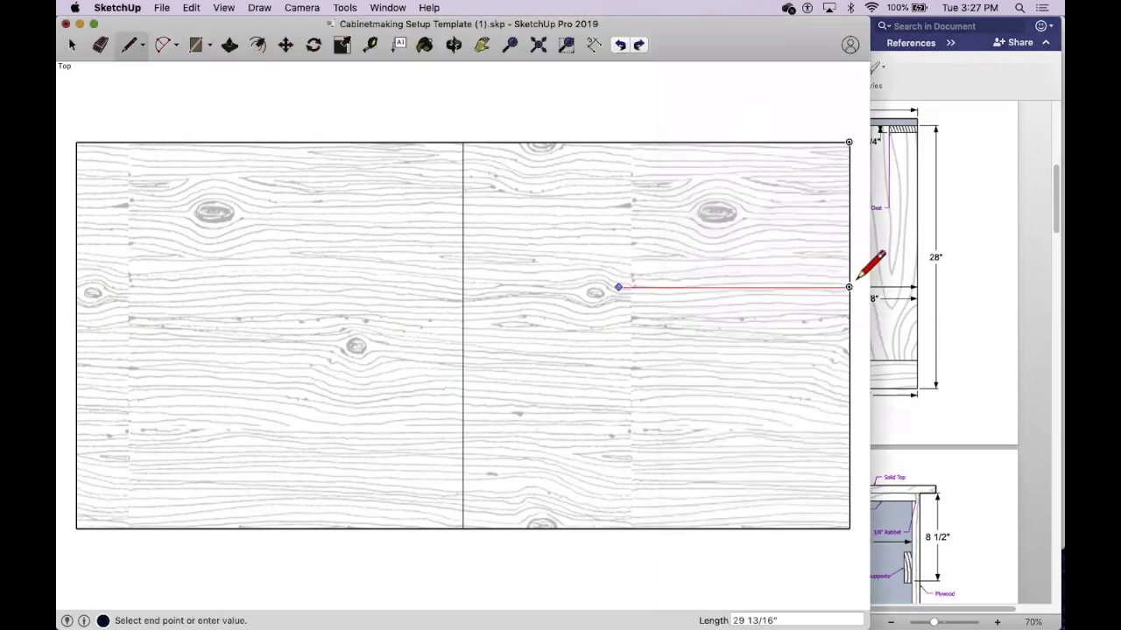
{"action": "key", "text": "Escape"}
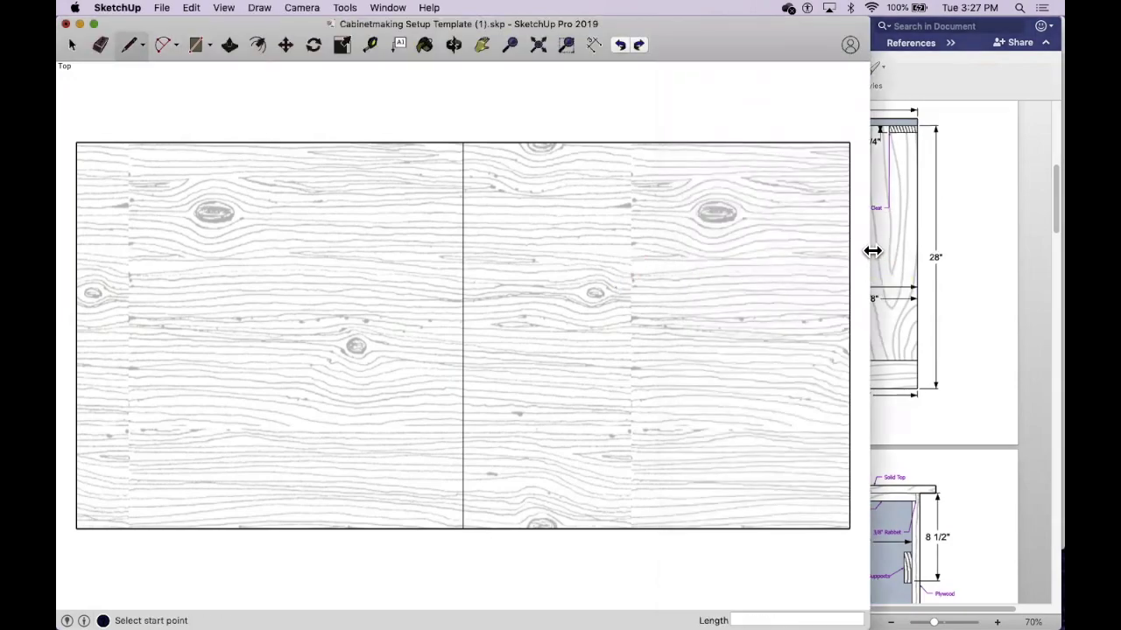
{"action": "mouse_move", "coordinate": [872, 251]}
{"action": "left_mouse_down"}
{"action": "mouse_move", "coordinate": [692, 252]}
{"action": "mouse_move", "coordinate": [768, 247]}
{"action": "left_mouse_up"}
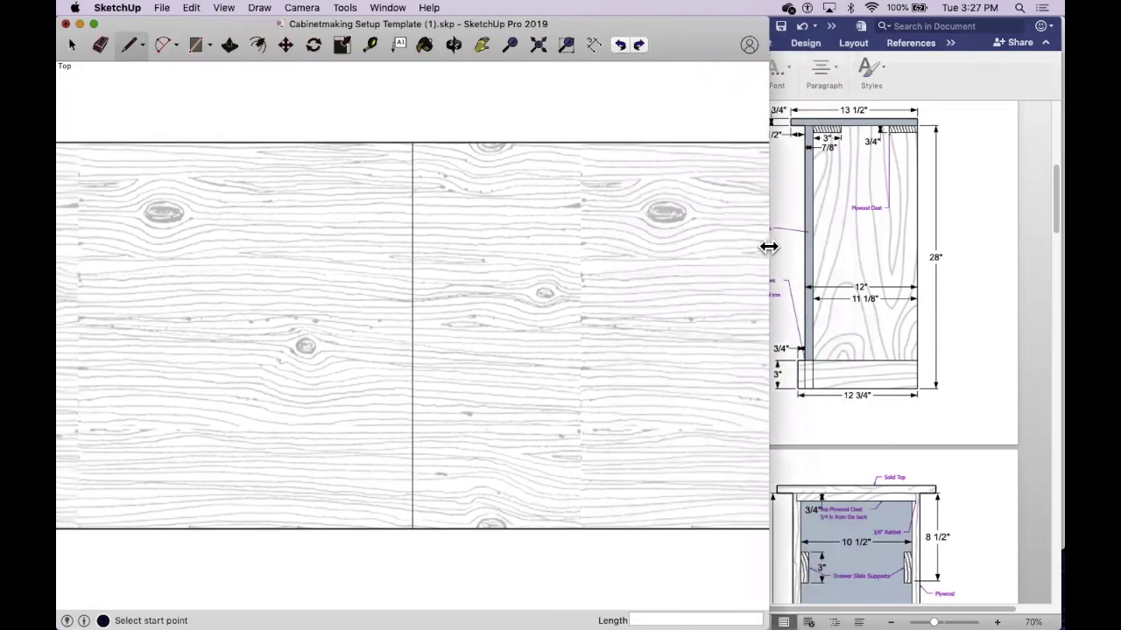
{"action": "left_click", "coordinate": [481, 44]}
{"action": "left_click_drag", "start_coordinate": [458, 219], "coordinate": [583, 208]}
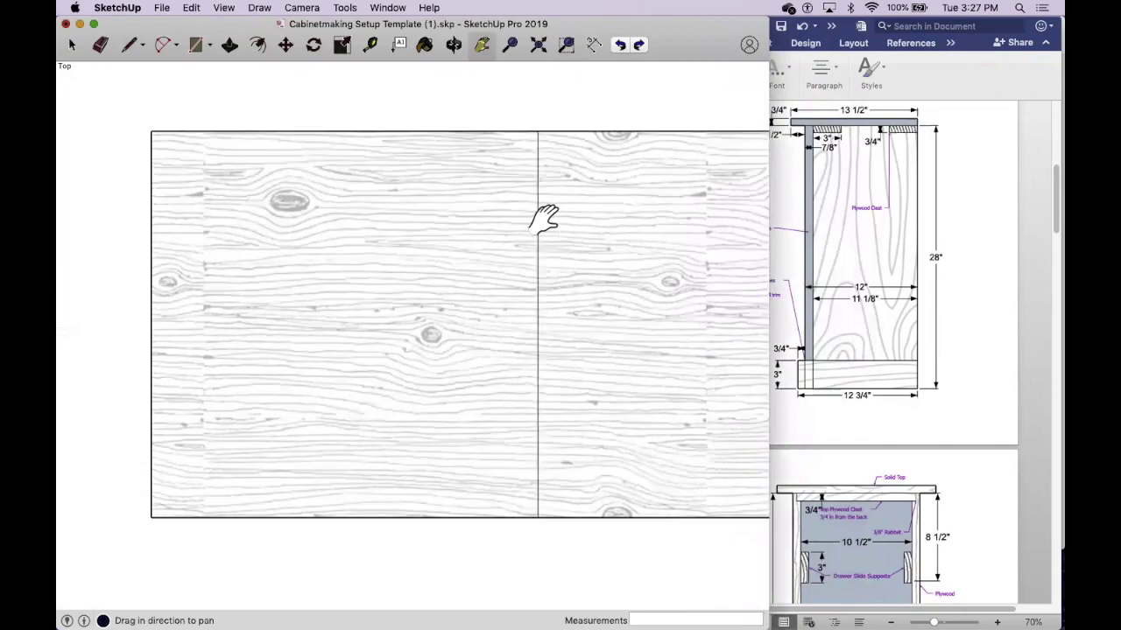
{"action": "left_click", "coordinate": [510, 44]}
{"action": "left_click_drag", "start_coordinate": [494, 223], "coordinate": [506, 176]}
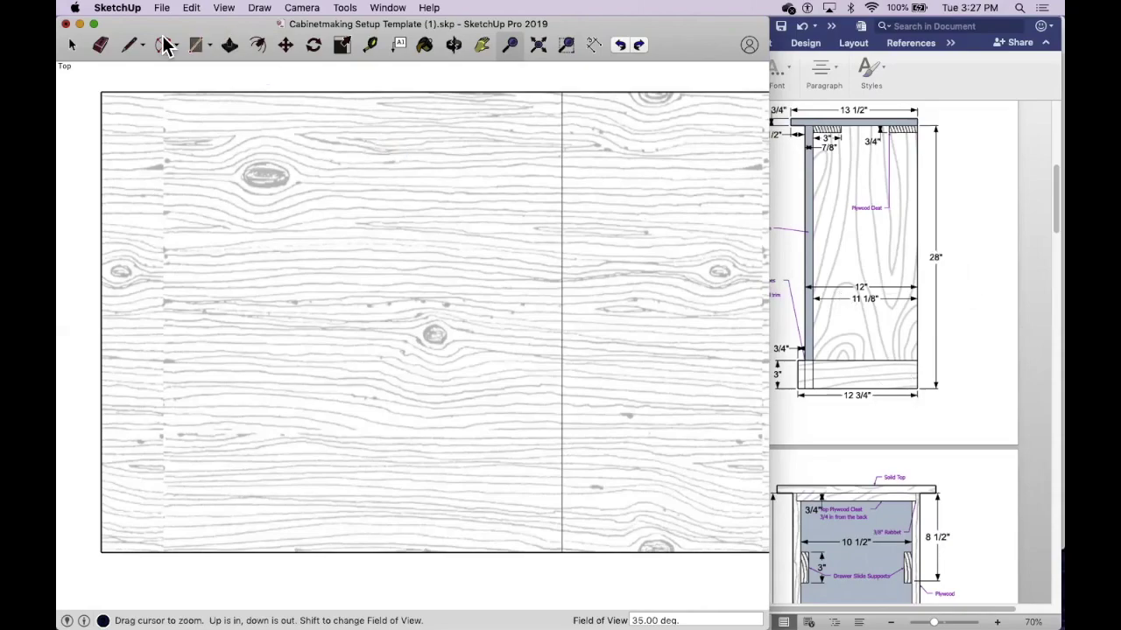
Trace the side panel: 28 inches along the top edge, 11 1/8 inches down, back to the left edge.
{"action": "left_click", "coordinate": [130, 45]}
{"action": "left_click", "coordinate": [100, 92]}
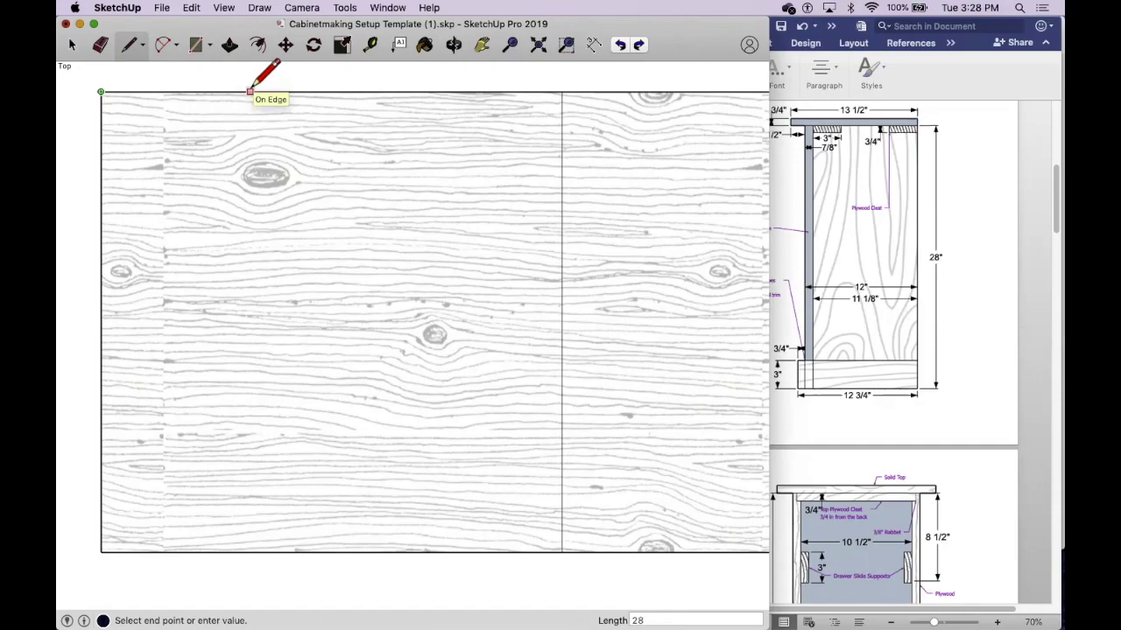
{"action": "key", "text": "Return"}
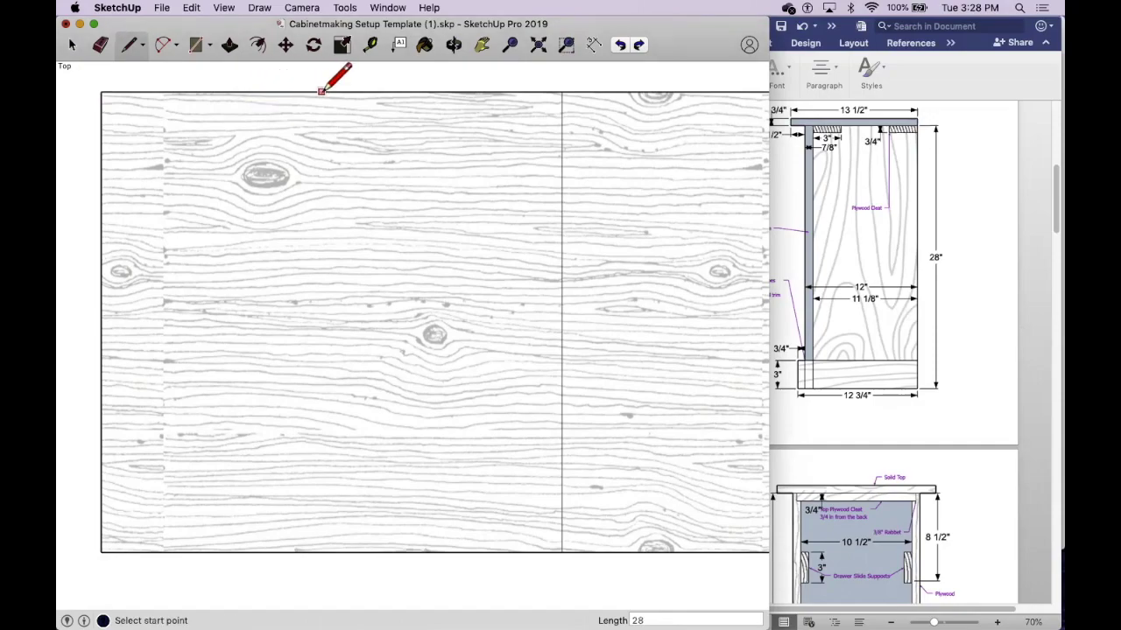
{"action": "left_click", "coordinate": [370, 91]}
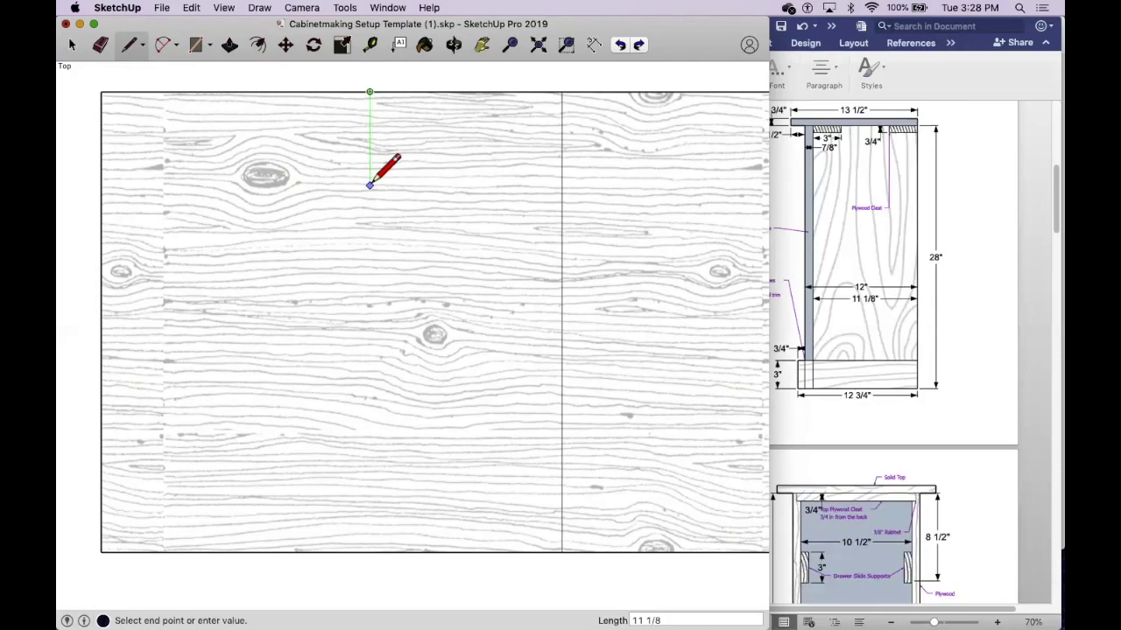
{"action": "key", "text": "Return"}
{"action": "left_click", "coordinate": [101, 199]}
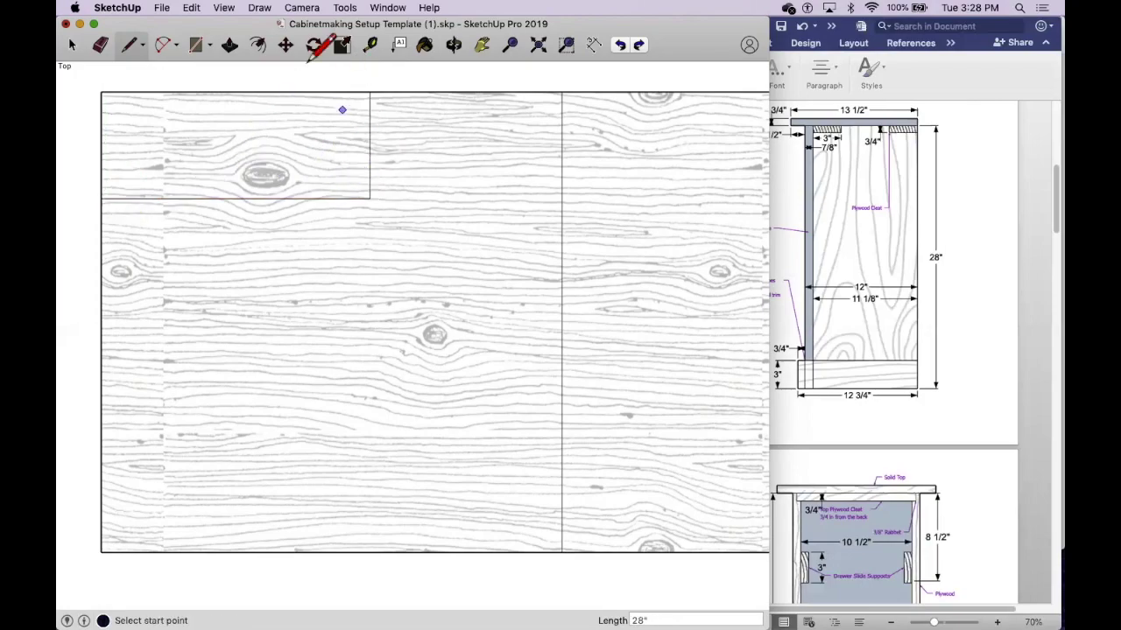
Dimension the panel's 11 1/8-inch height and 28-inch width.
{"action": "left_click", "coordinate": [594, 45]}
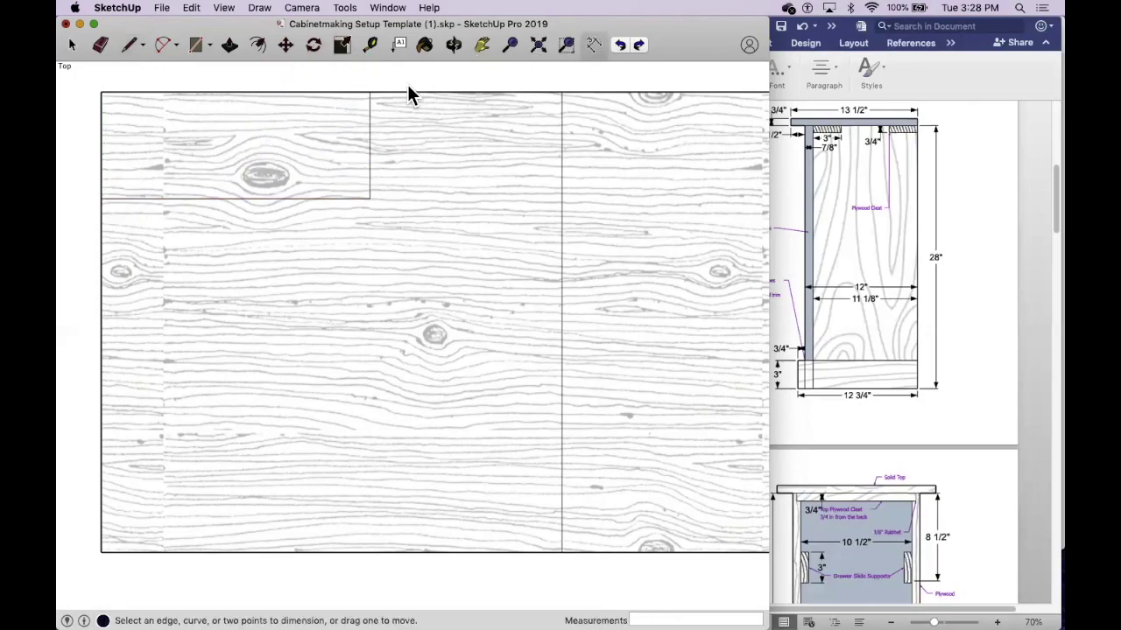
{"action": "left_click", "coordinate": [370, 92]}
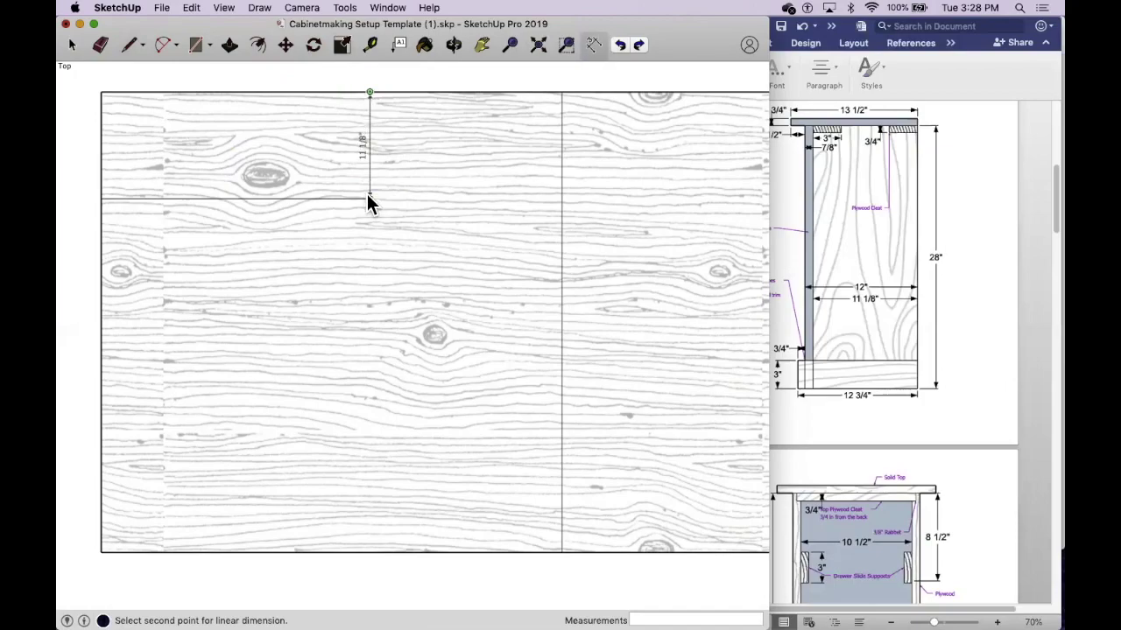
{"action": "left_click", "coordinate": [368, 198]}
{"action": "left_click", "coordinate": [339, 194]}
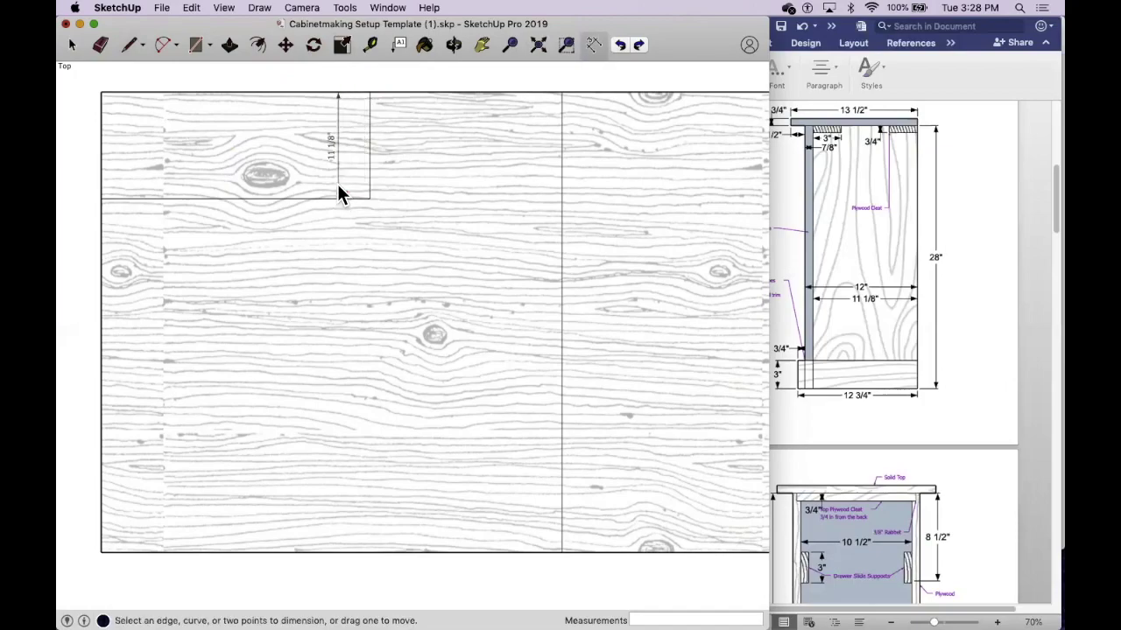
{"action": "left_click", "coordinate": [369, 91]}
{"action": "left_click", "coordinate": [101, 92]}
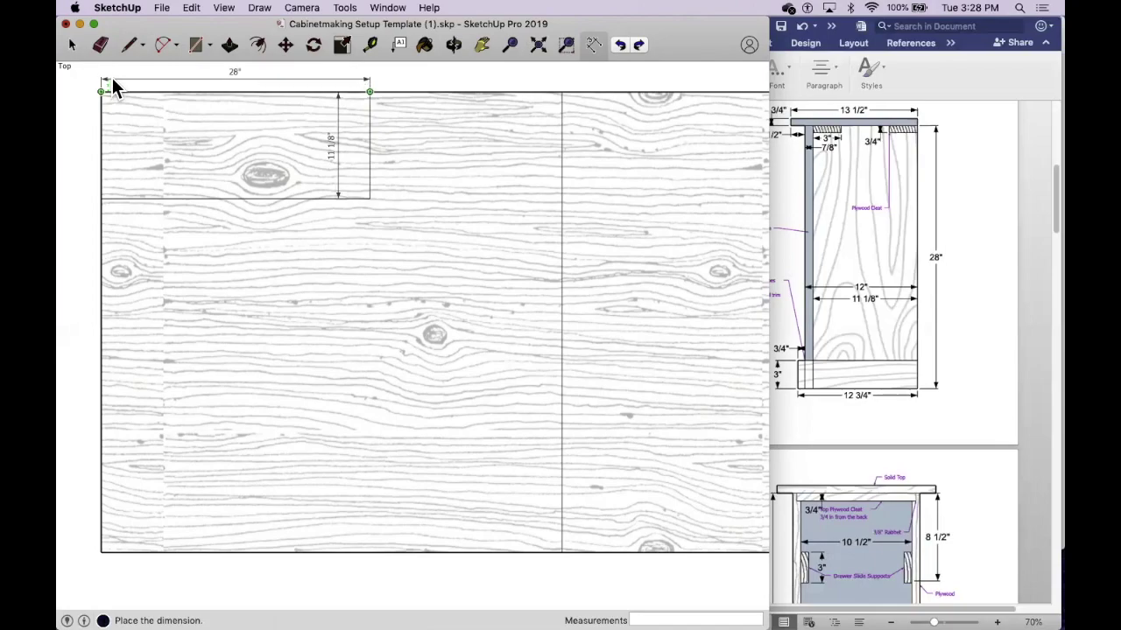
{"action": "left_click", "coordinate": [103, 79]}
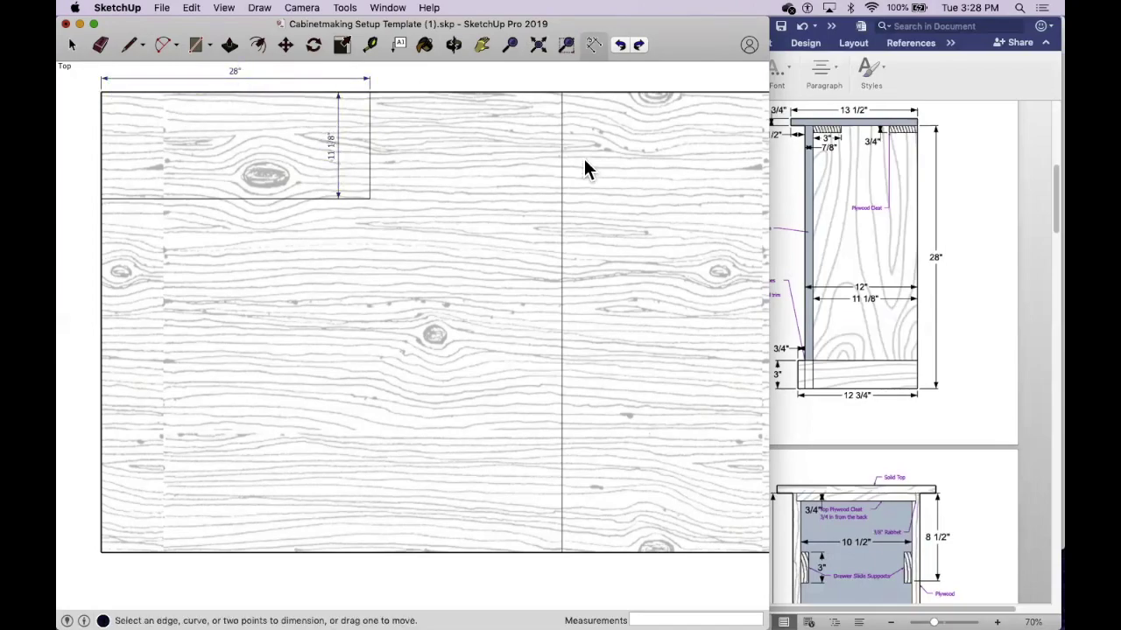
Add a leader text label reading 'Side' inside the panel.
{"action": "left_click", "coordinate": [400, 48]}
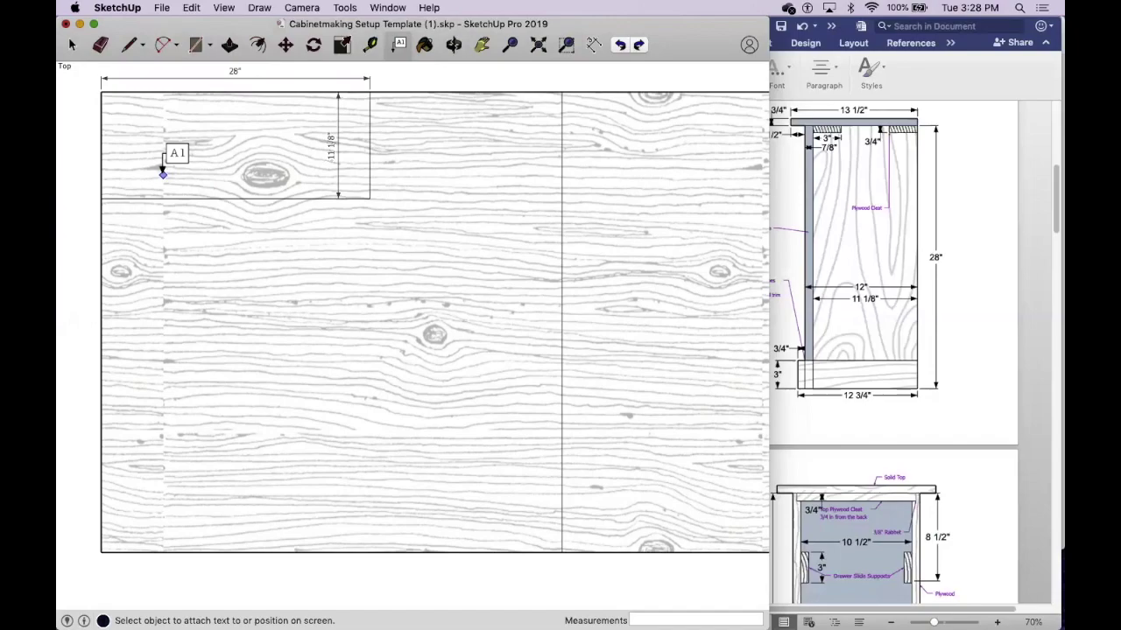
{"action": "left_click", "coordinate": [163, 175]}
{"action": "left_click", "coordinate": [176, 161]}
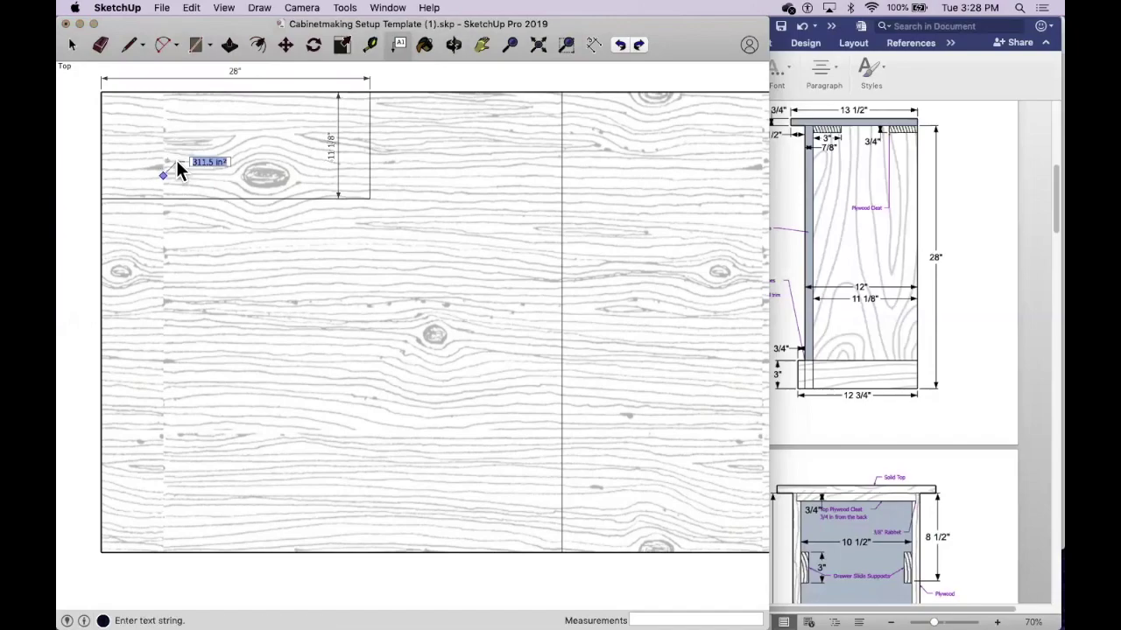
{"action": "type", "text": "Side"}
{"action": "left_click", "coordinate": [131, 163]}
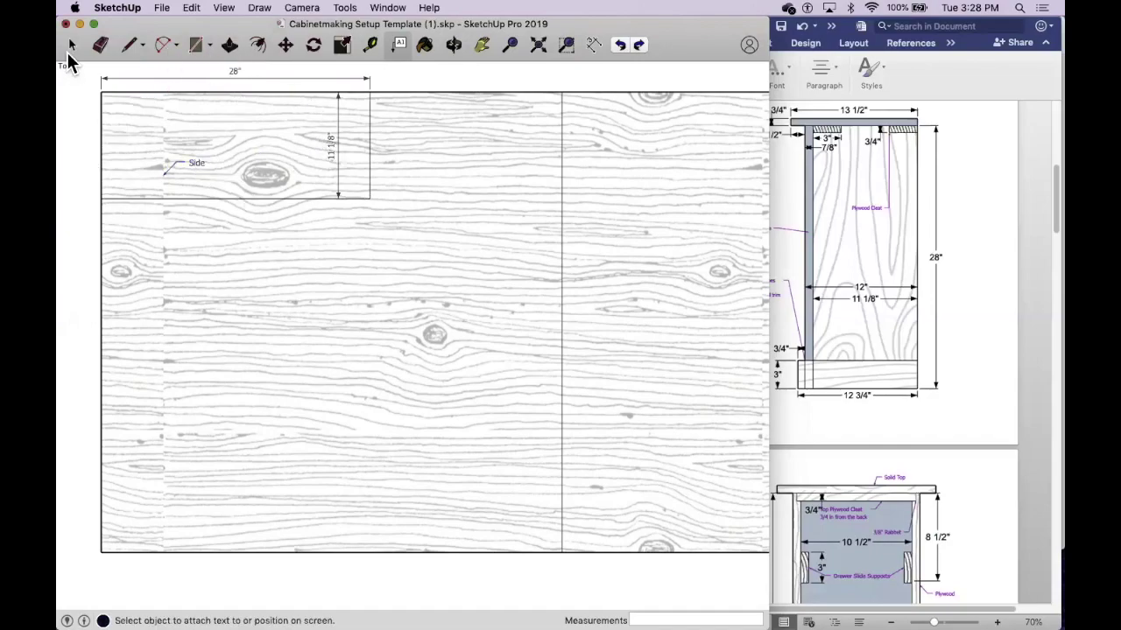
{"action": "left_click", "coordinate": [71, 46]}
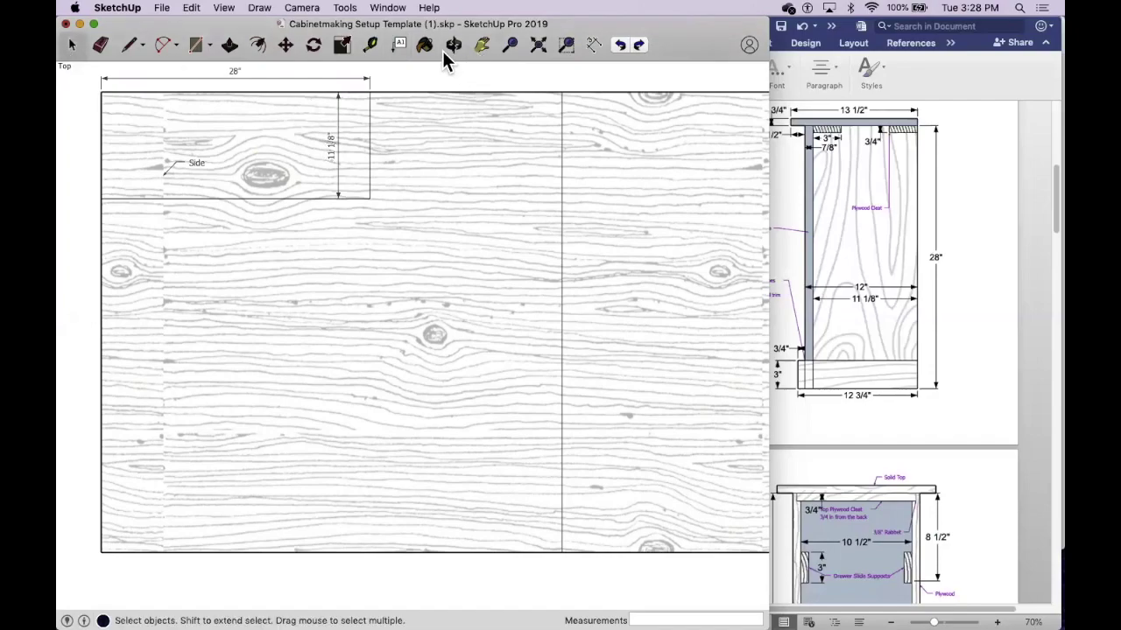
{"action": "left_click", "coordinate": [129, 44]}
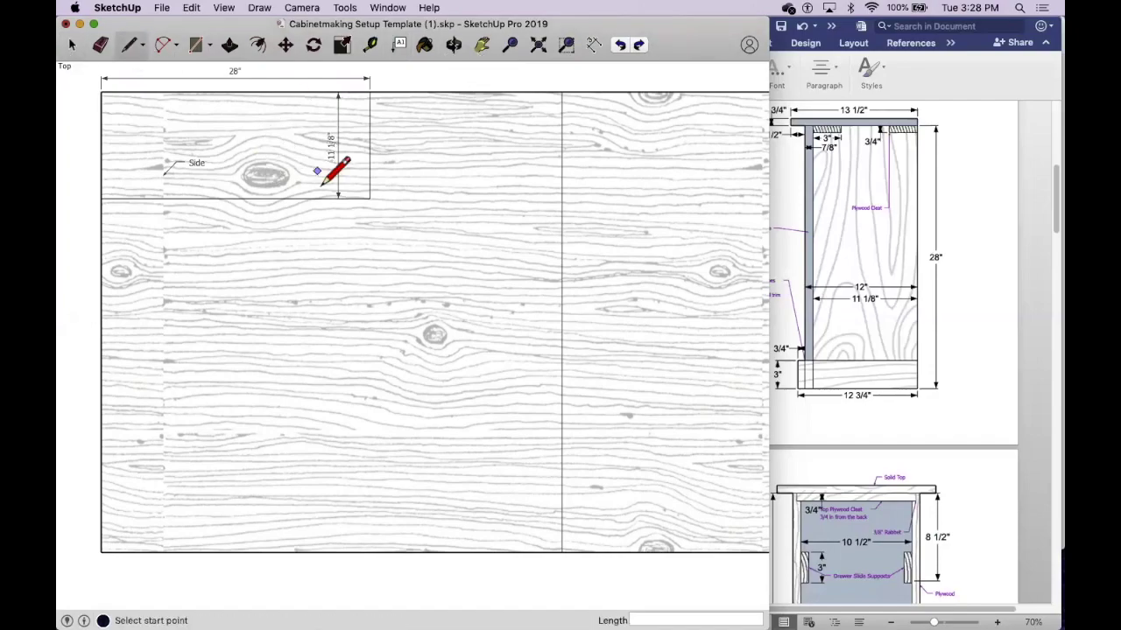
Draw the second side panel's vertical edge and close it at the board's left edge.
{"action": "left_click", "coordinate": [369, 198]}
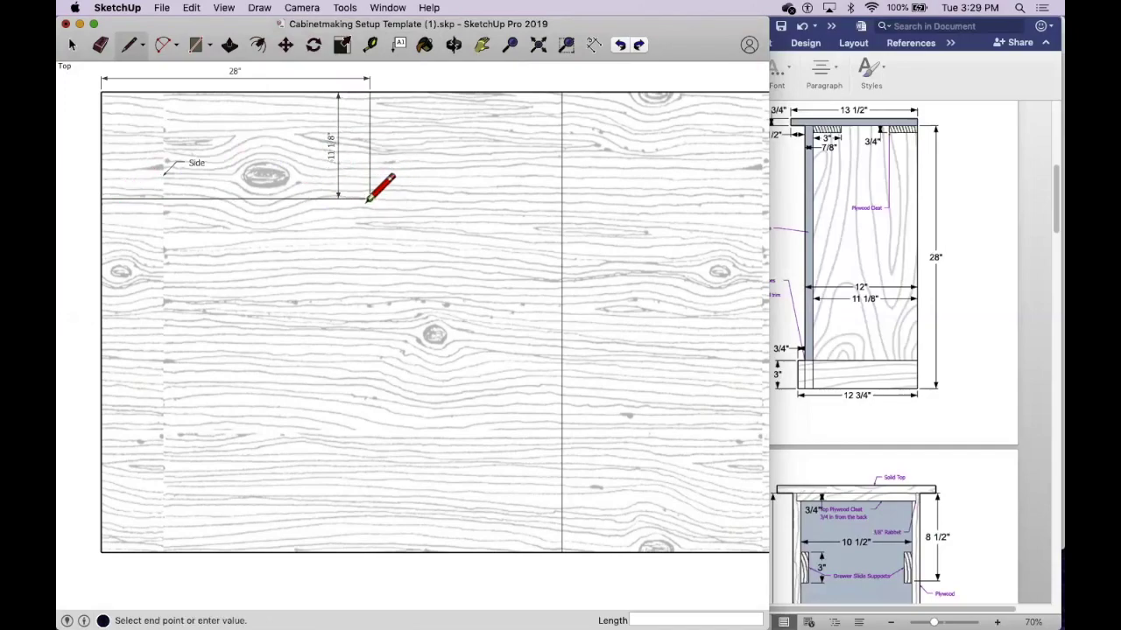
{"action": "type", "text": "11 1/18"}
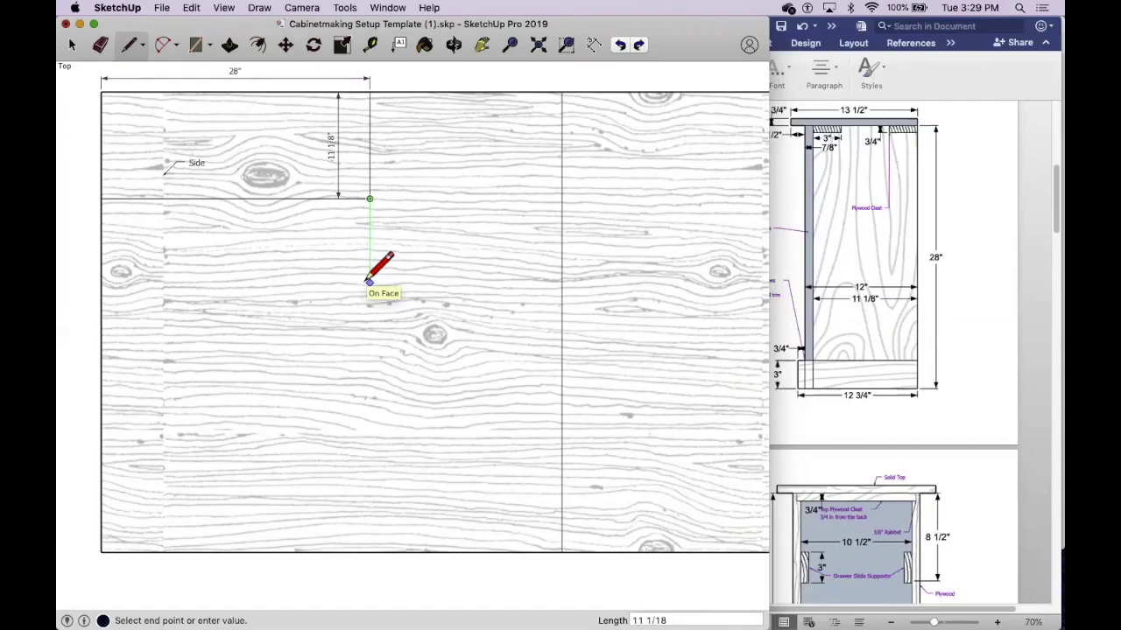
{"action": "key", "text": "Return"}
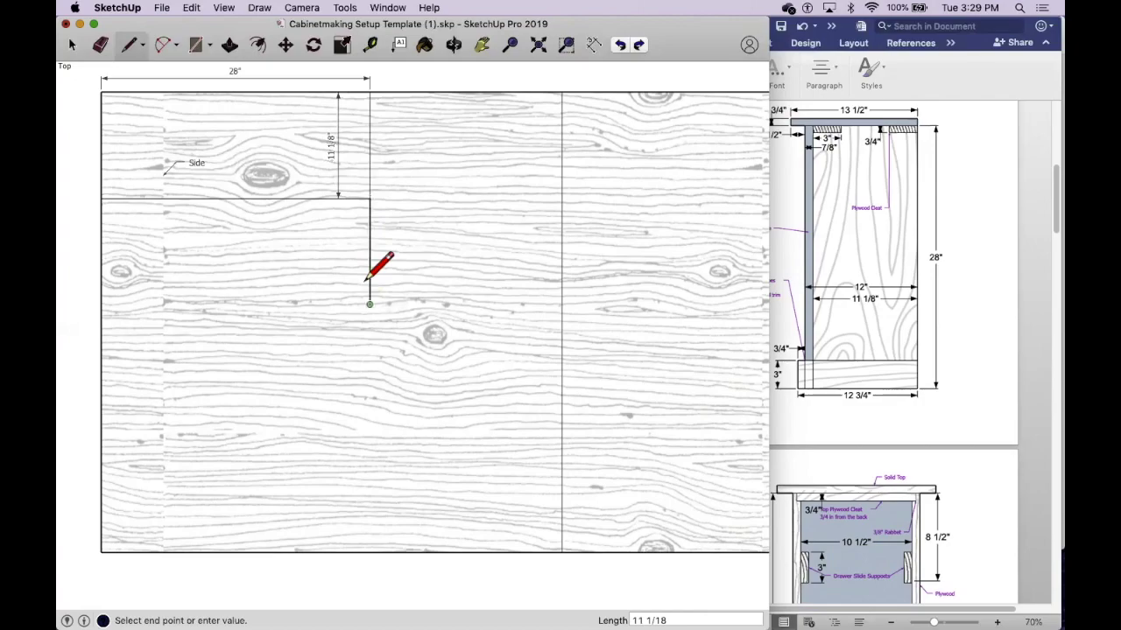
{"action": "left_click", "coordinate": [102, 304]}
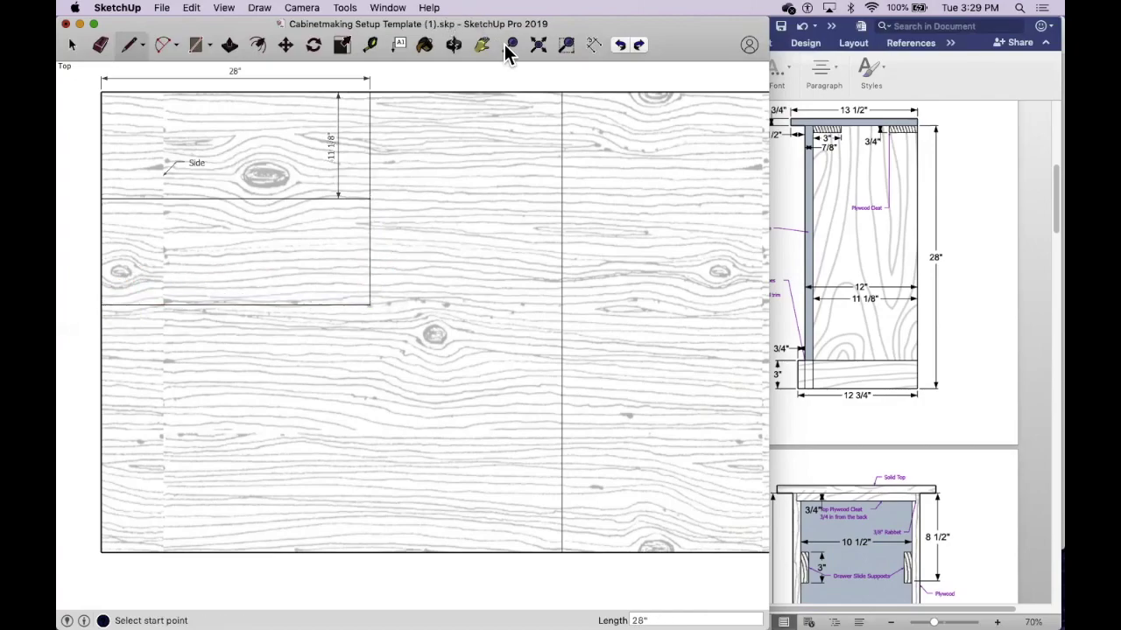
Dimension the second side panel's height as 11 1/16 inches.
{"action": "left_click", "coordinate": [595, 44]}
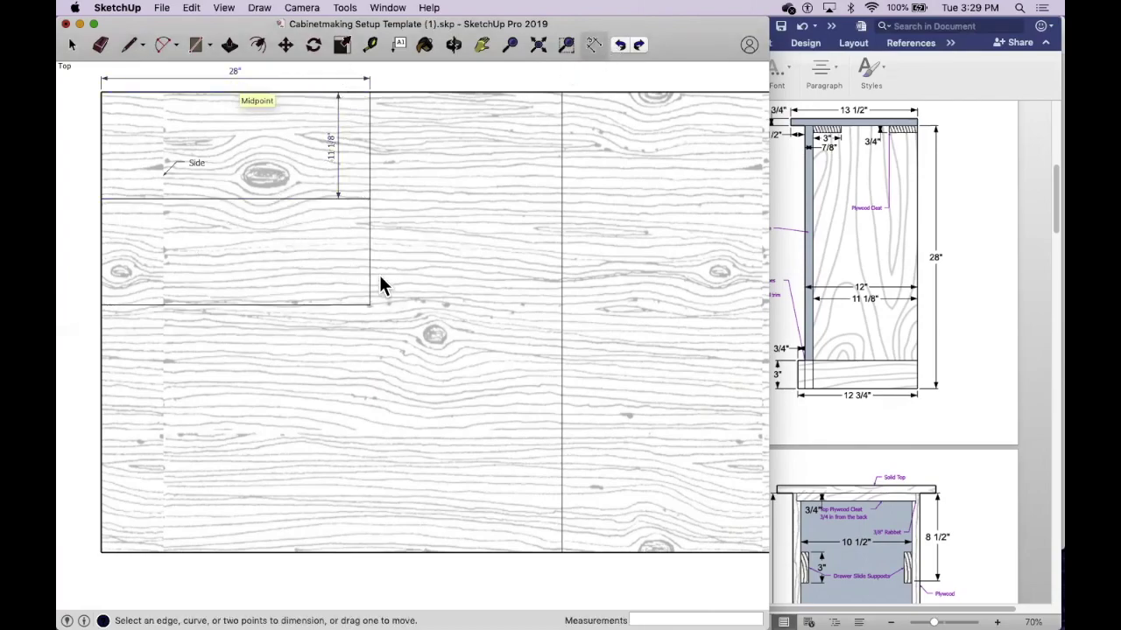
{"action": "left_click", "coordinate": [101, 200]}
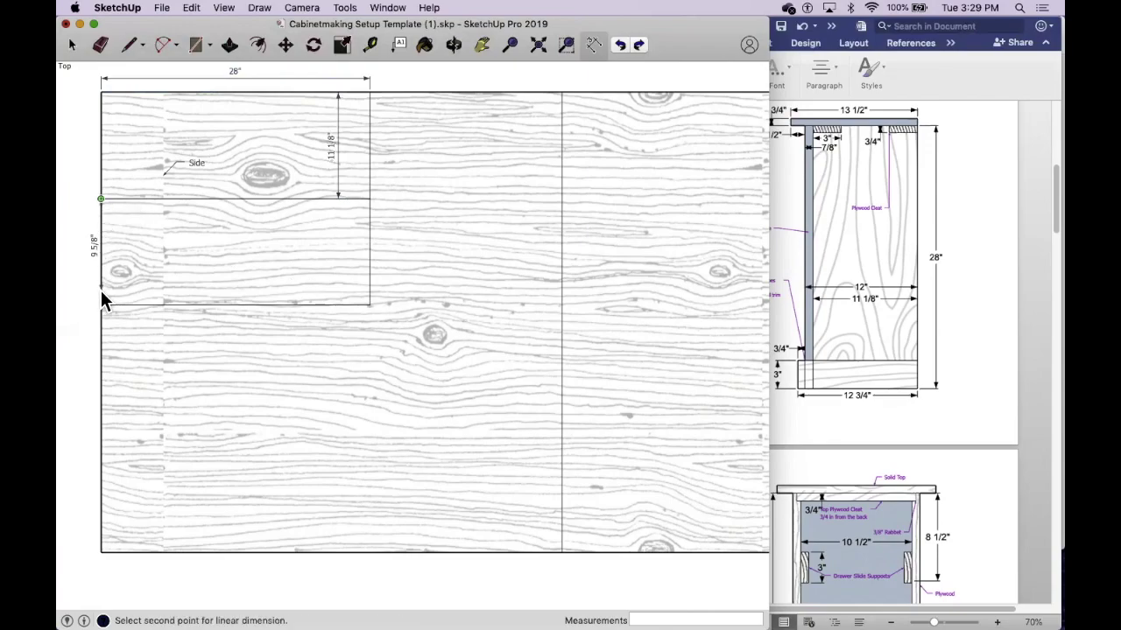
{"action": "left_click", "coordinate": [101, 304]}
{"action": "left_click", "coordinate": [139, 290]}
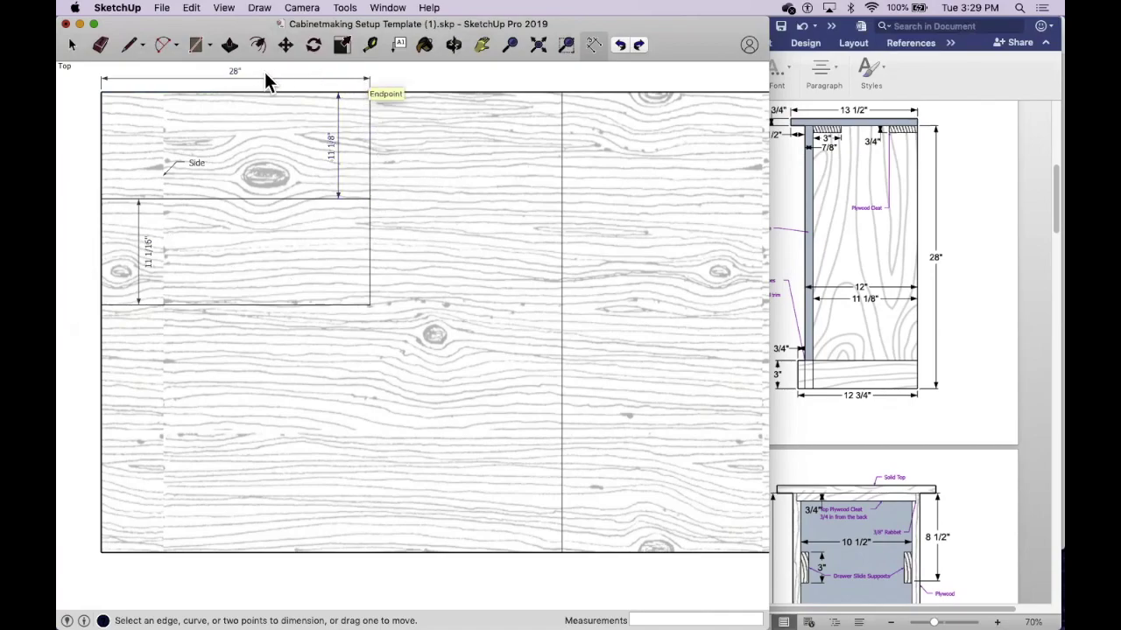
{"action": "left_click", "coordinate": [370, 94]}
Label the second side panel 'Side' with a text leader.
{"action": "left_click", "coordinate": [400, 43]}
{"action": "left_click", "coordinate": [204, 277]}
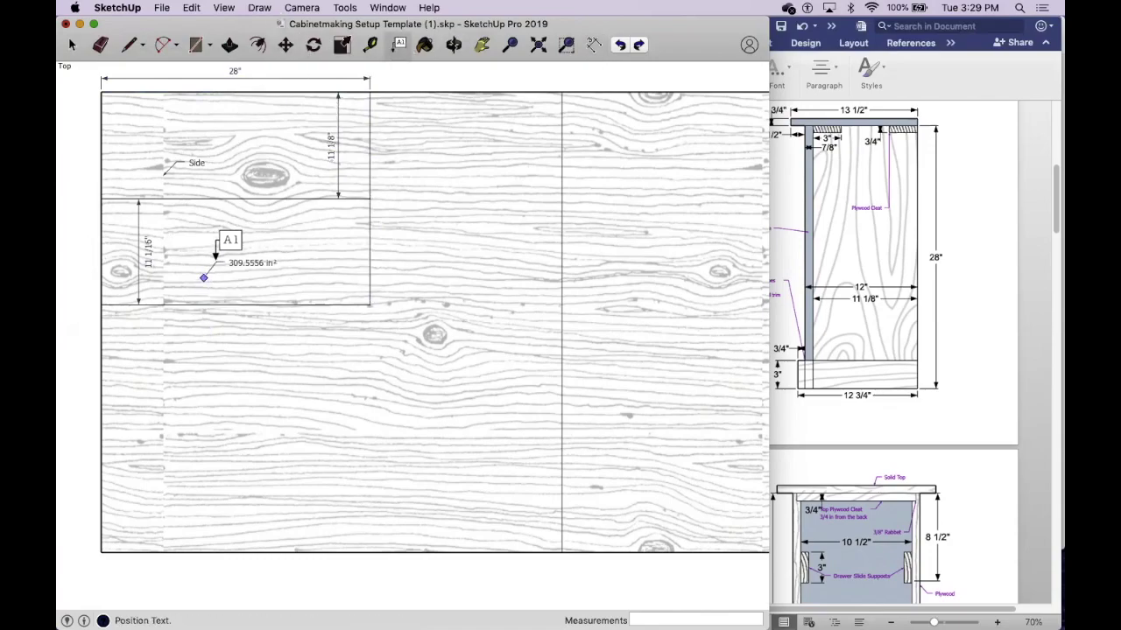
{"action": "left_click", "coordinate": [216, 262]}
{"action": "type", "text": "Side"}
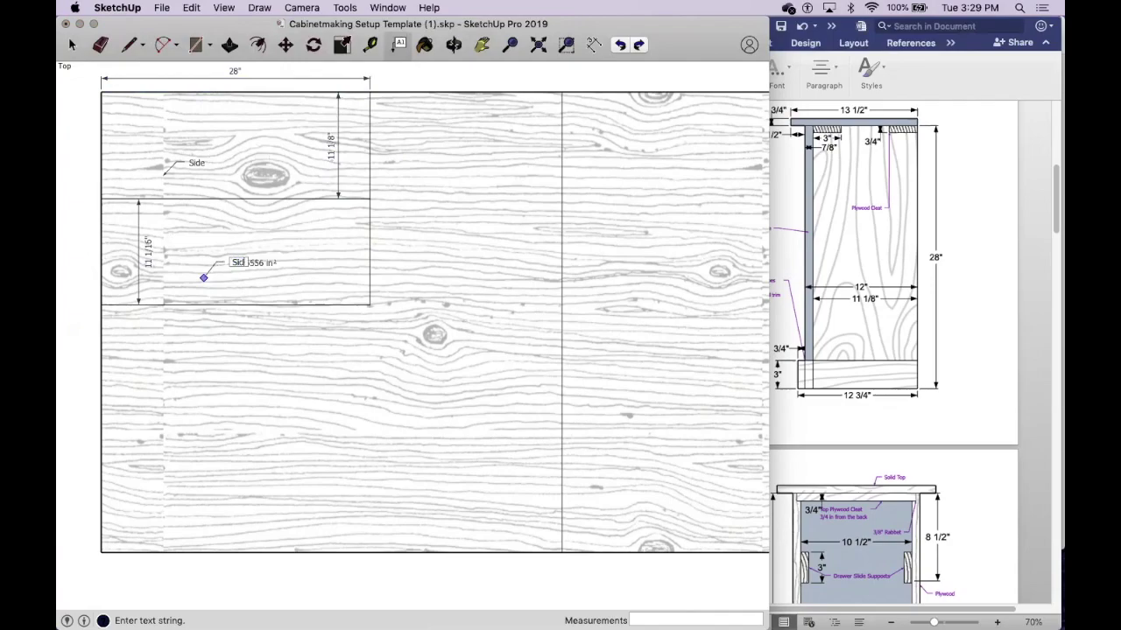
{"action": "left_click", "coordinate": [77, 112]}
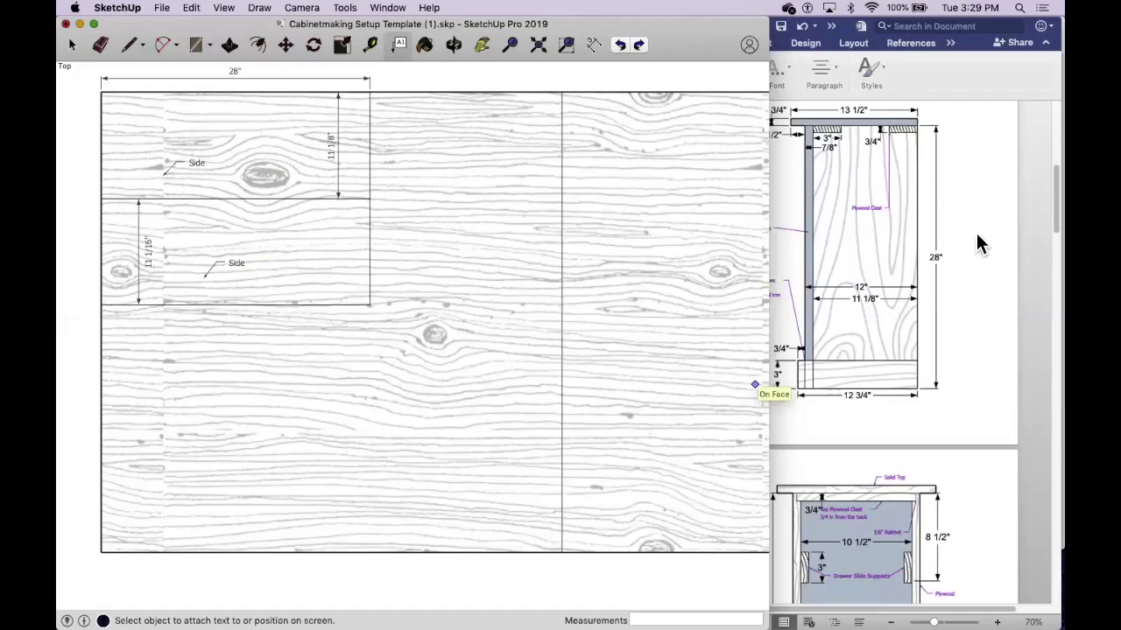
Scroll the Word plans to page 3's Inside view of Plywood side drawing.
{"action": "left_click", "coordinate": [1047, 207]}
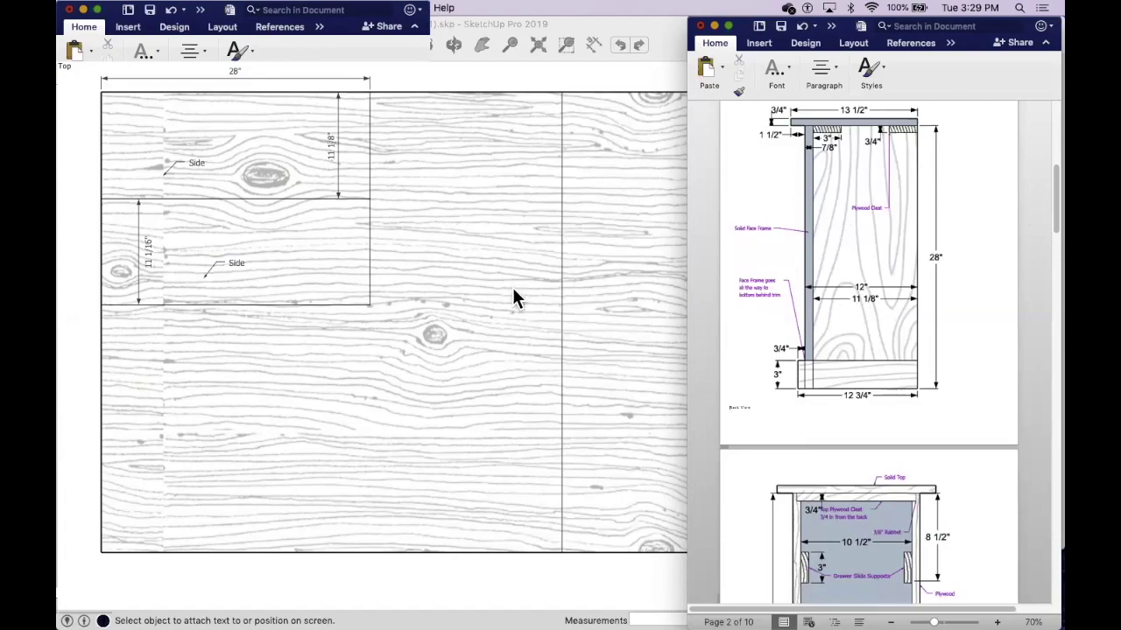
{"action": "left_click_drag", "start_coordinate": [1046, 215], "coordinate": [1049, 261]}
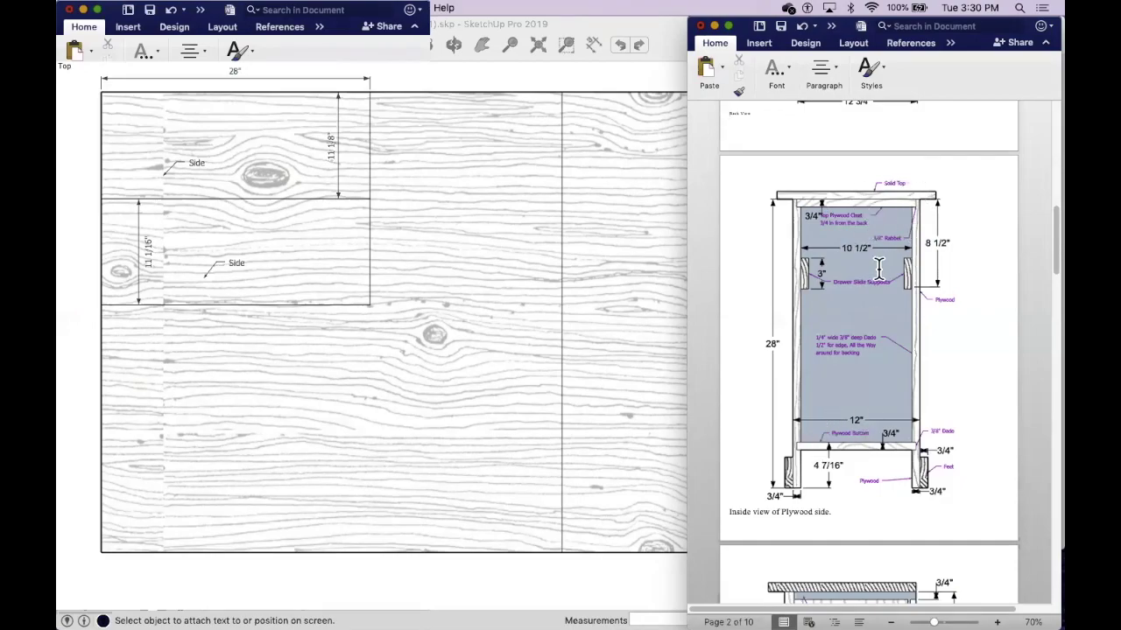
{"action": "left_click", "coordinate": [882, 267]}
{"action": "left_click", "coordinate": [977, 326]}
Draw an 11 1/4 by 11 1/8 inch panel right of the first side along the board's top.
{"action": "left_click", "coordinate": [308, 70]}
{"action": "left_click", "coordinate": [369, 91]}
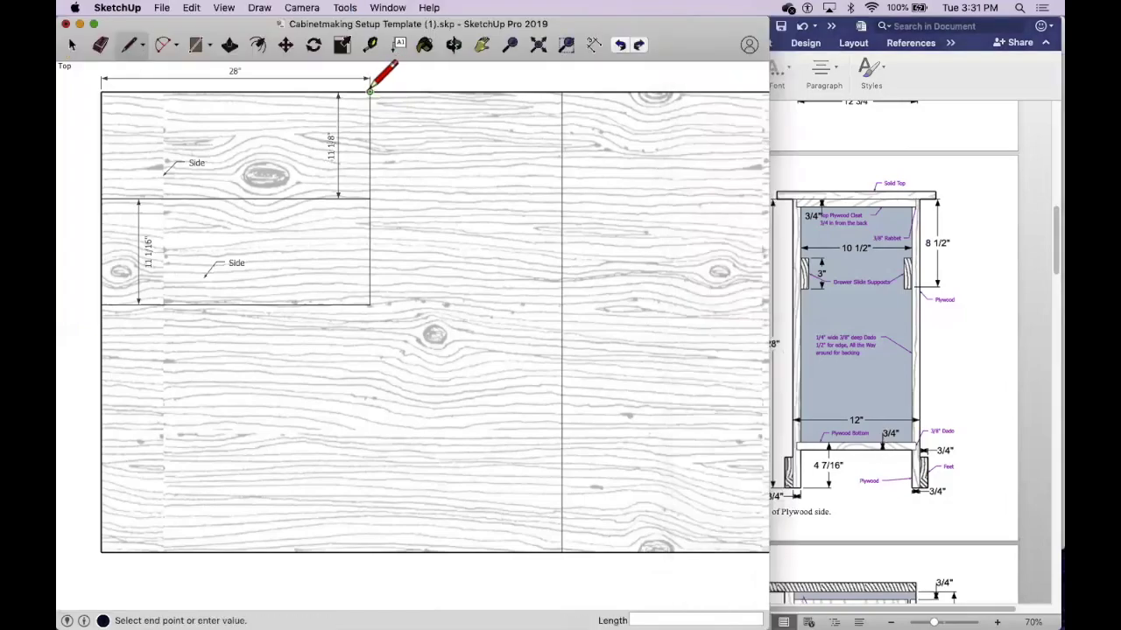
{"action": "type", "text": "11.25"}
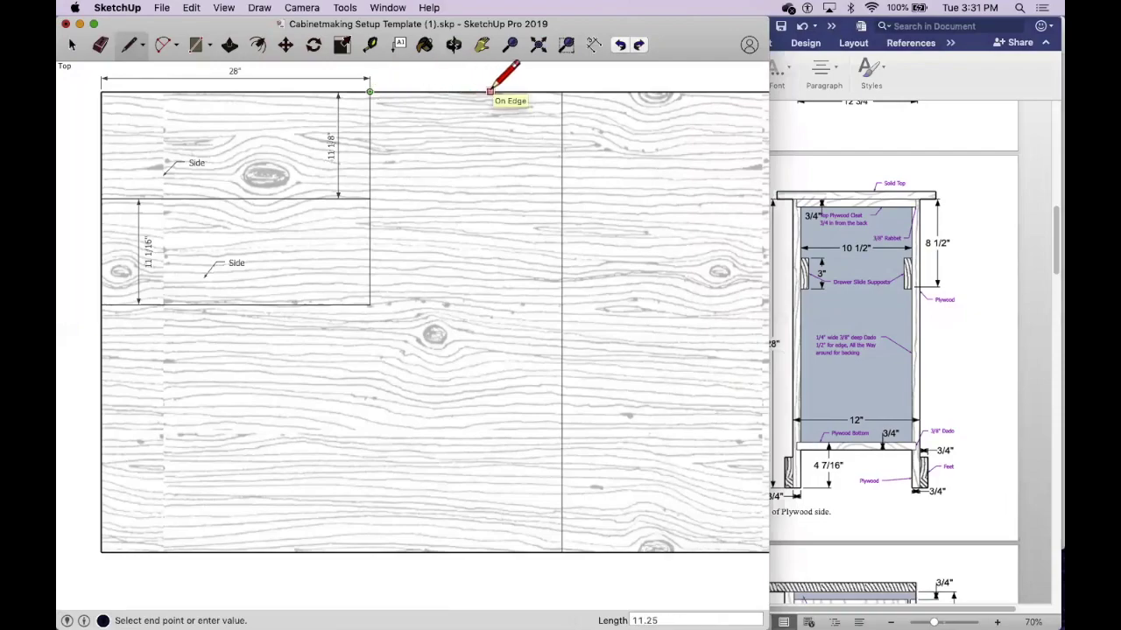
{"action": "key", "text": "Return"}
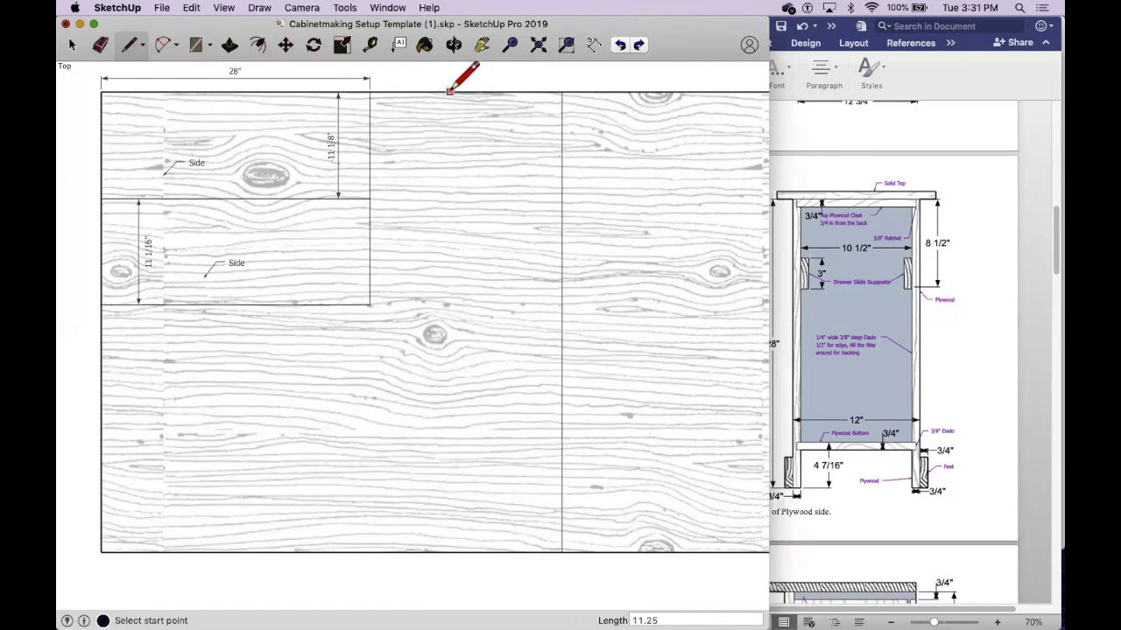
{"action": "left_click", "coordinate": [477, 91]}
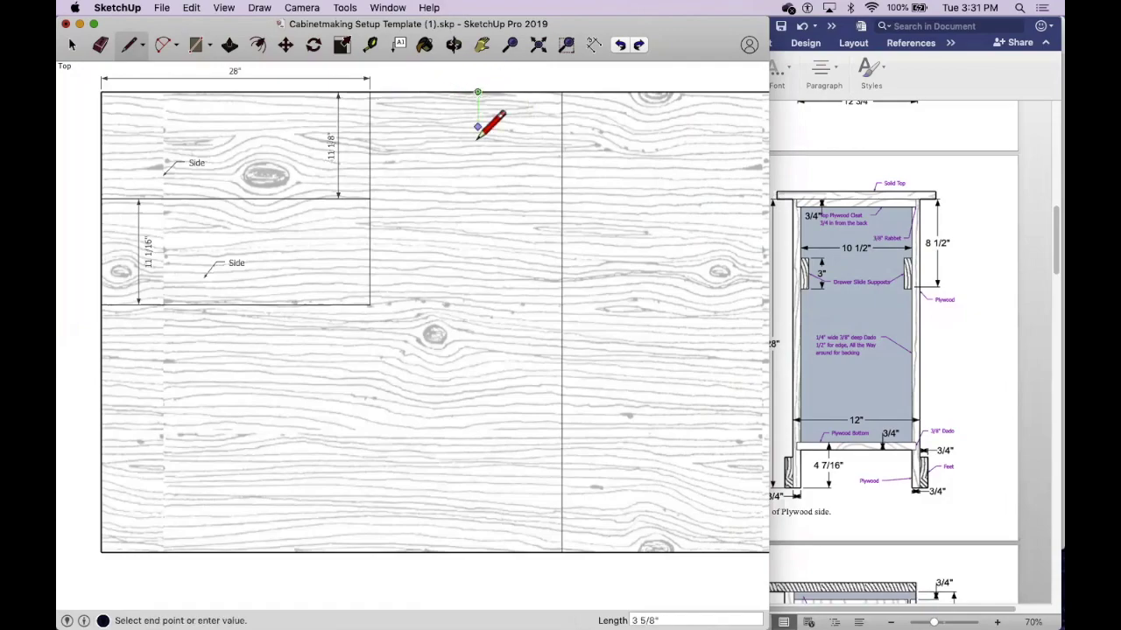
{"action": "type", "text": "1"}
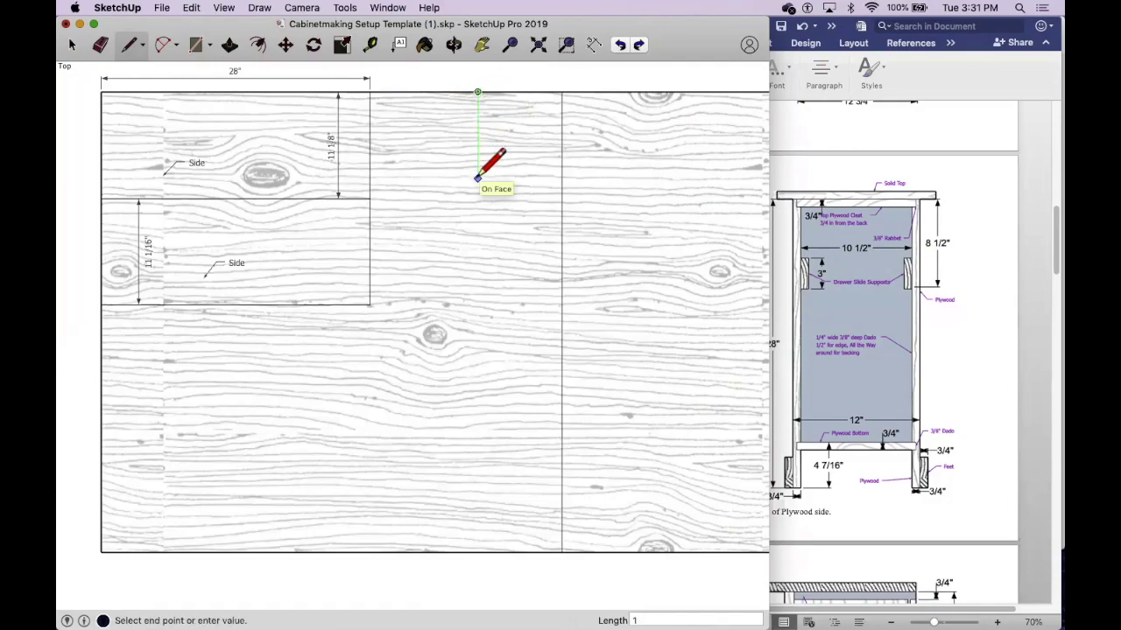
{"action": "type", "text": "1 1/8"}
{"action": "key", "text": "Return"}
{"action": "type", "text": "11 1/4"}
{"action": "key", "text": "Return"}
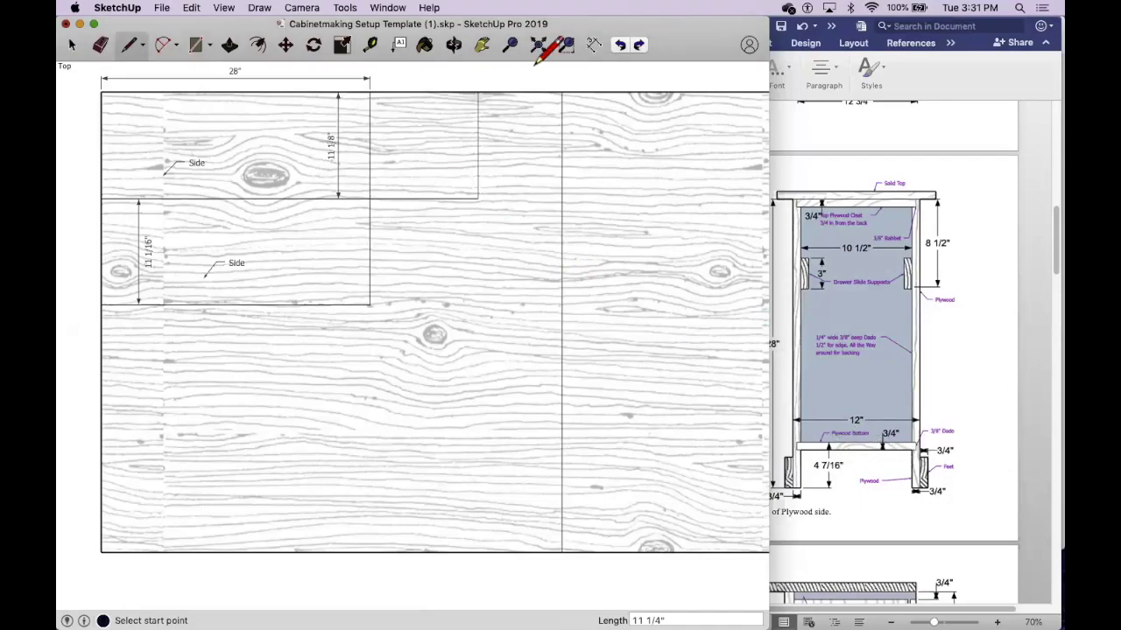
Dimension the new panel's top edge at 11 1/4" and its right edge at 11 1/8".
{"action": "left_click", "coordinate": [593, 46]}
{"action": "left_click", "coordinate": [369, 91]}
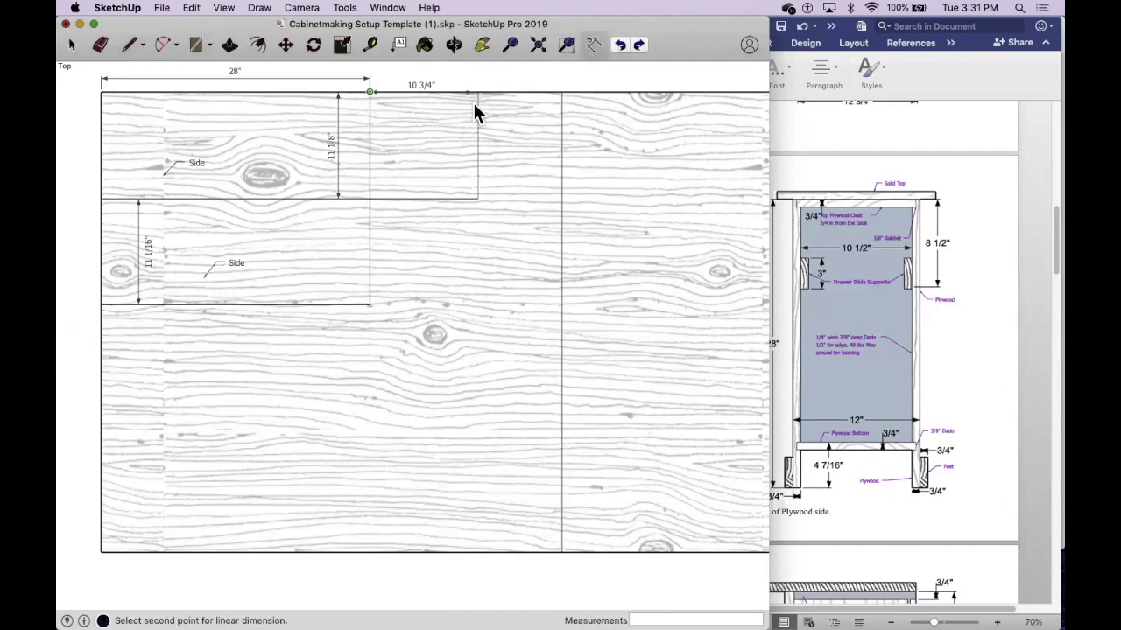
{"action": "left_click", "coordinate": [478, 91]}
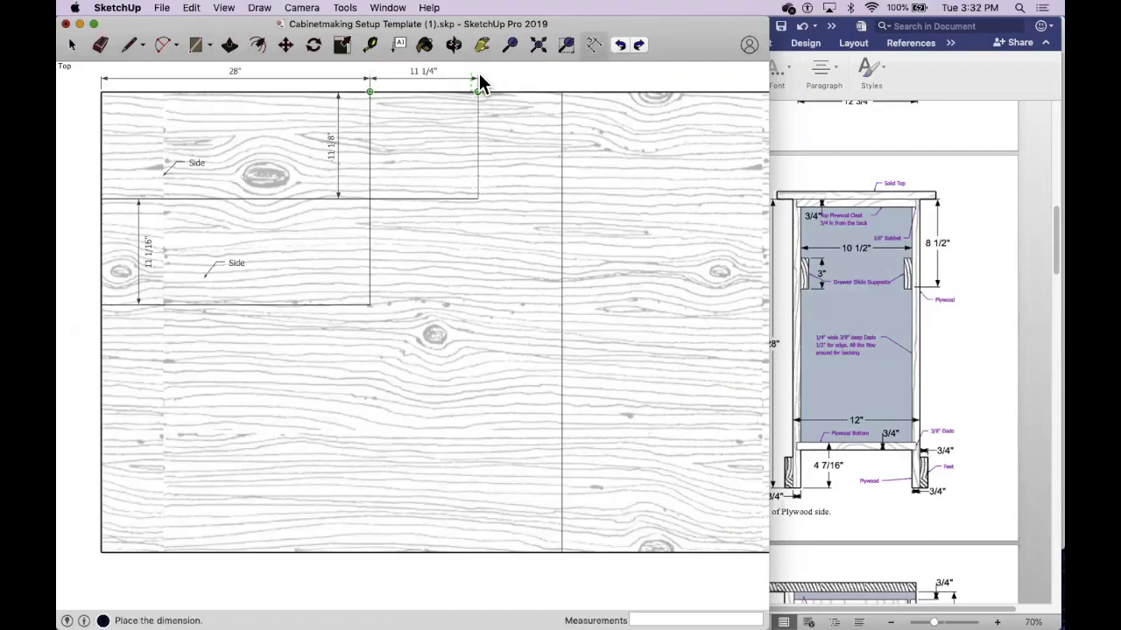
{"action": "left_click", "coordinate": [478, 75]}
{"action": "left_click", "coordinate": [477, 91]}
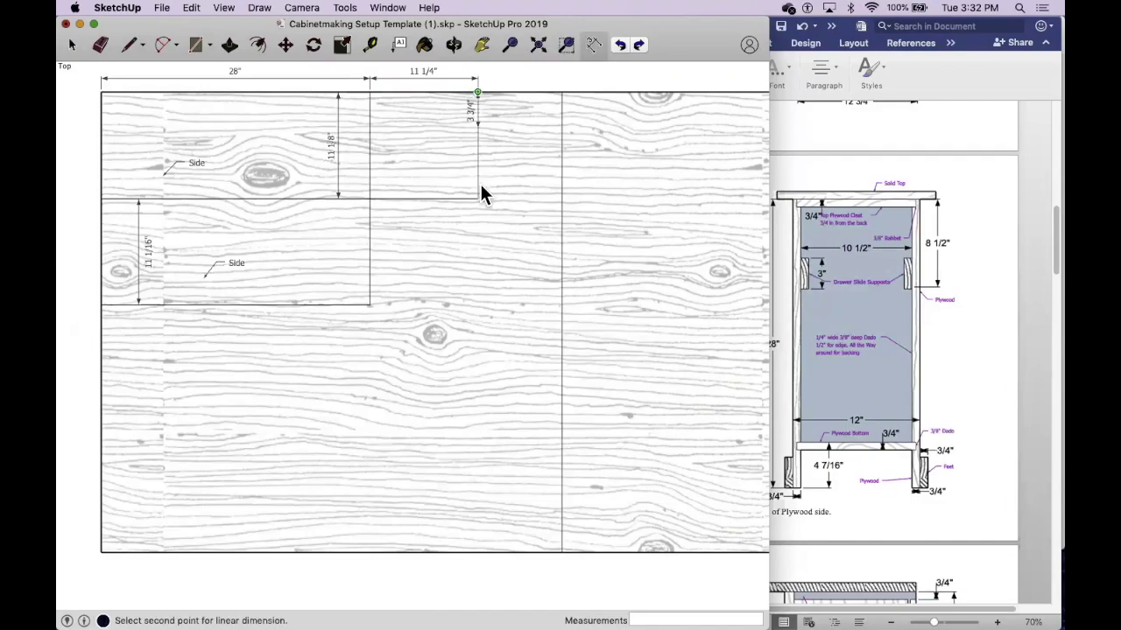
{"action": "left_click", "coordinate": [479, 198]}
{"action": "left_click", "coordinate": [502, 193]}
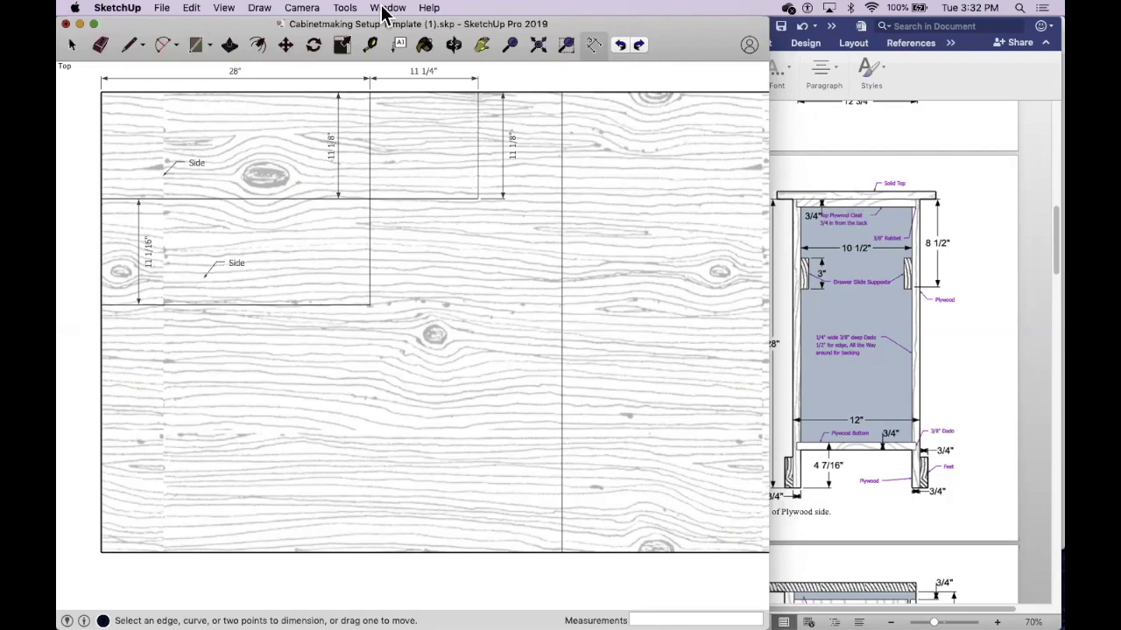
Draw two stacked 11 1/4" by 3" cleat strips below the new panel.
{"action": "left_click", "coordinate": [129, 45]}
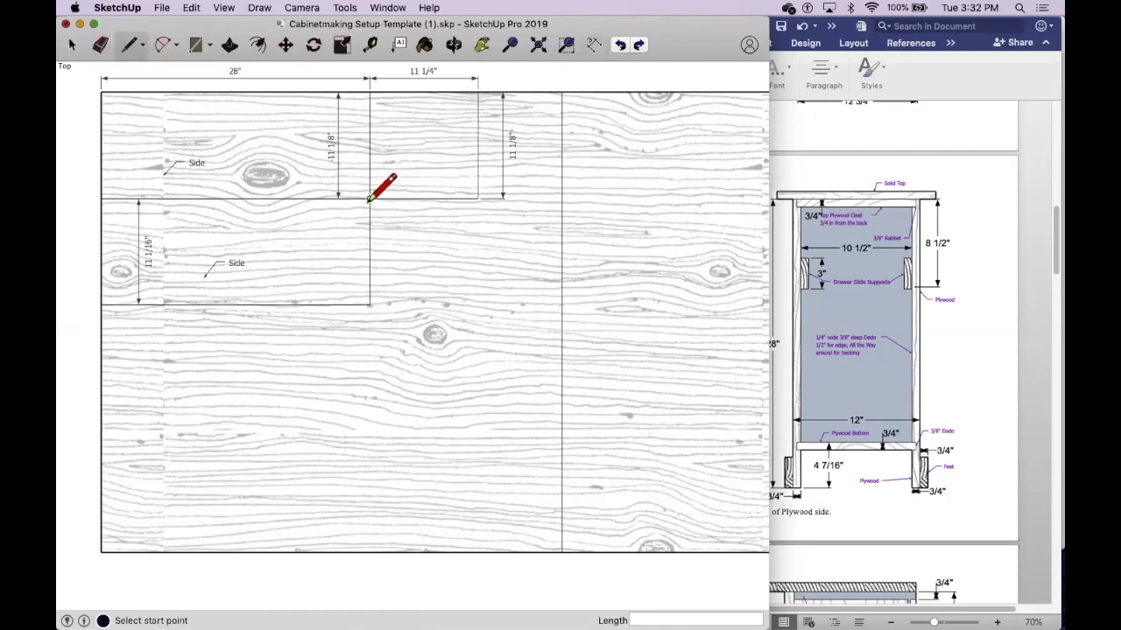
{"action": "left_click", "coordinate": [370, 199]}
{"action": "left_click", "coordinate": [478, 199]}
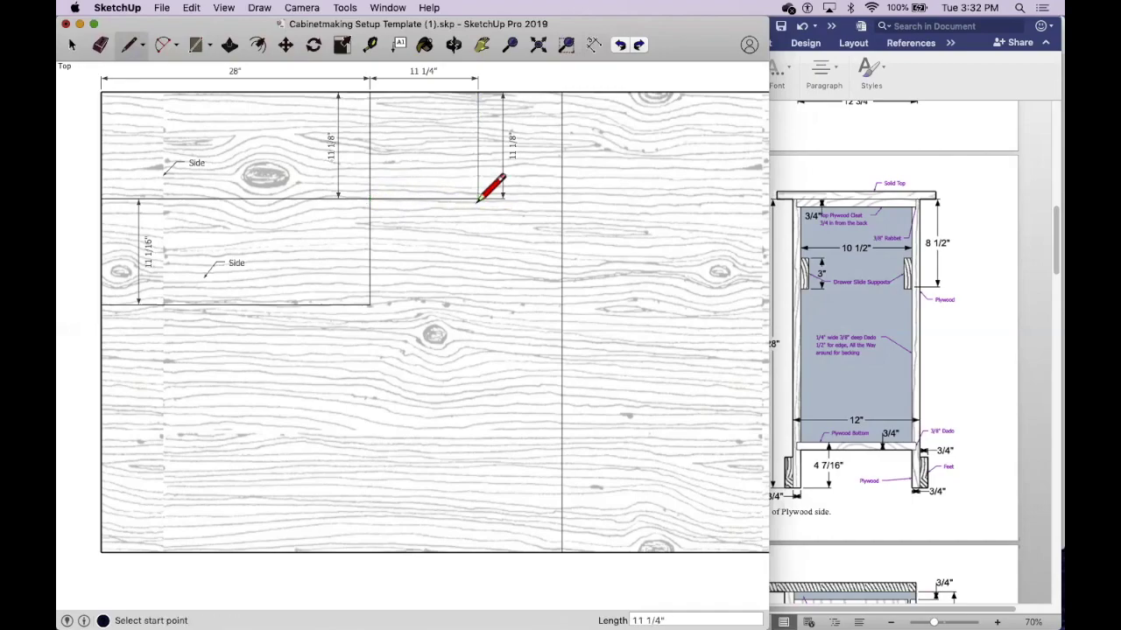
{"action": "left_click", "coordinate": [478, 198]}
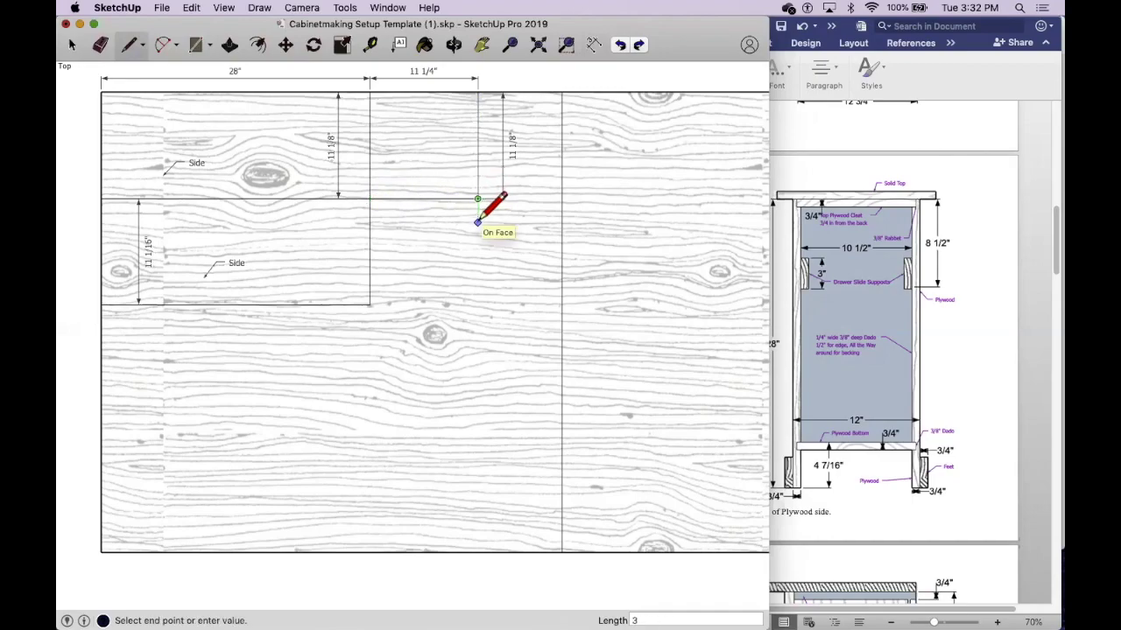
{"action": "left_click", "coordinate": [478, 228]}
{"action": "left_click", "coordinate": [369, 227]}
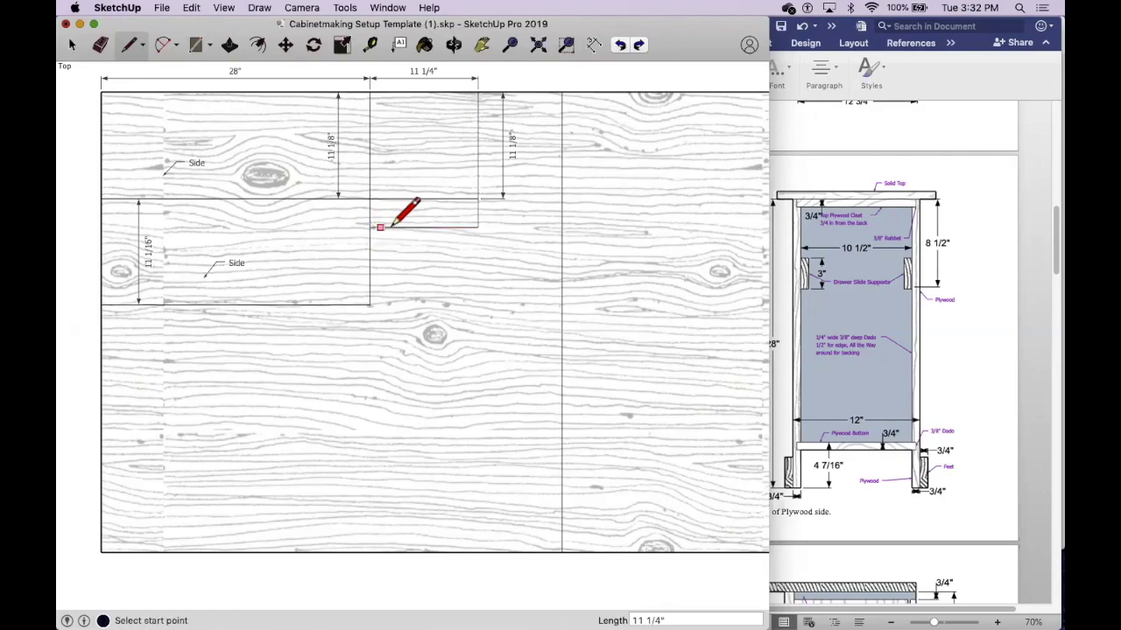
{"action": "left_click", "coordinate": [478, 227]}
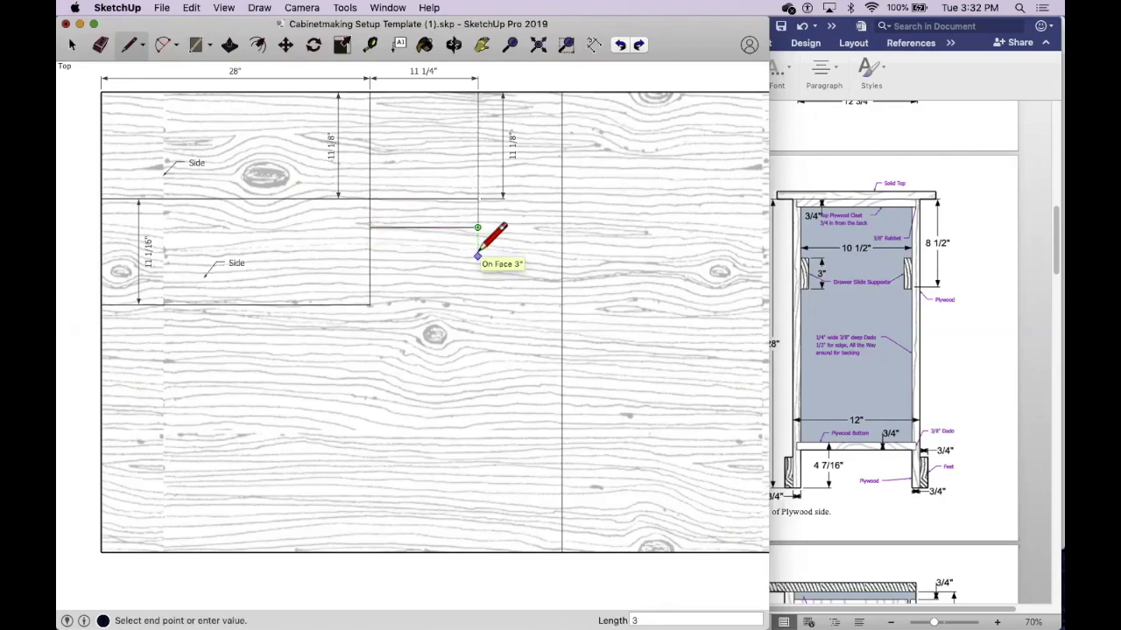
{"action": "left_click", "coordinate": [478, 257]}
{"action": "left_click", "coordinate": [369, 257]}
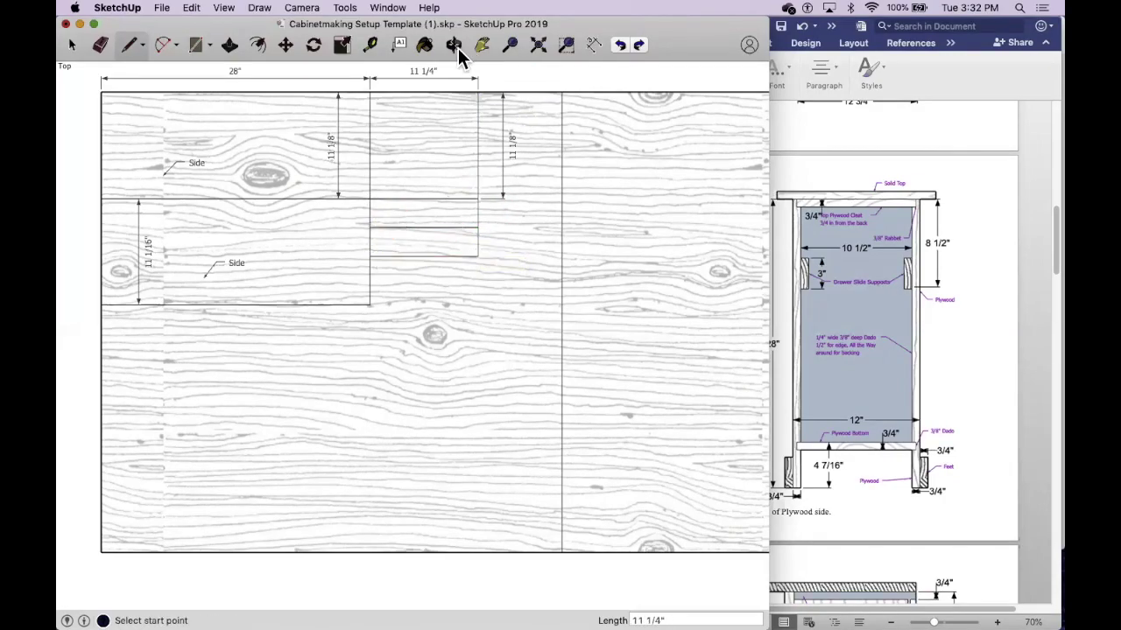
Label both cleat strips Cleat.
{"action": "left_click", "coordinate": [399, 43]}
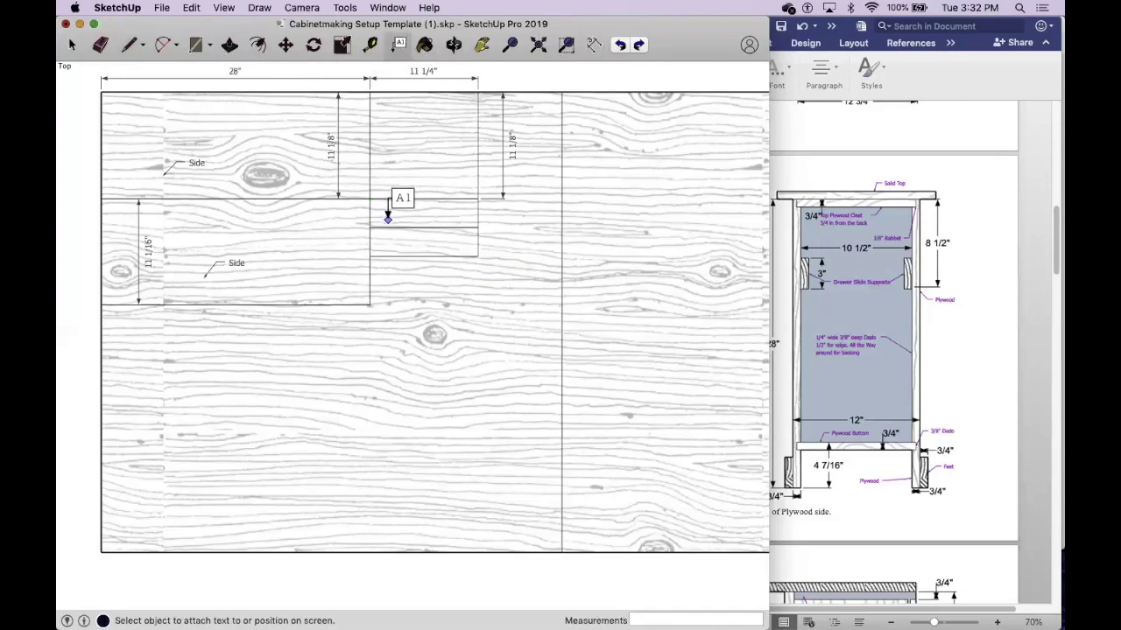
{"action": "left_click", "coordinate": [392, 215]}
{"action": "left_click", "coordinate": [401, 209]}
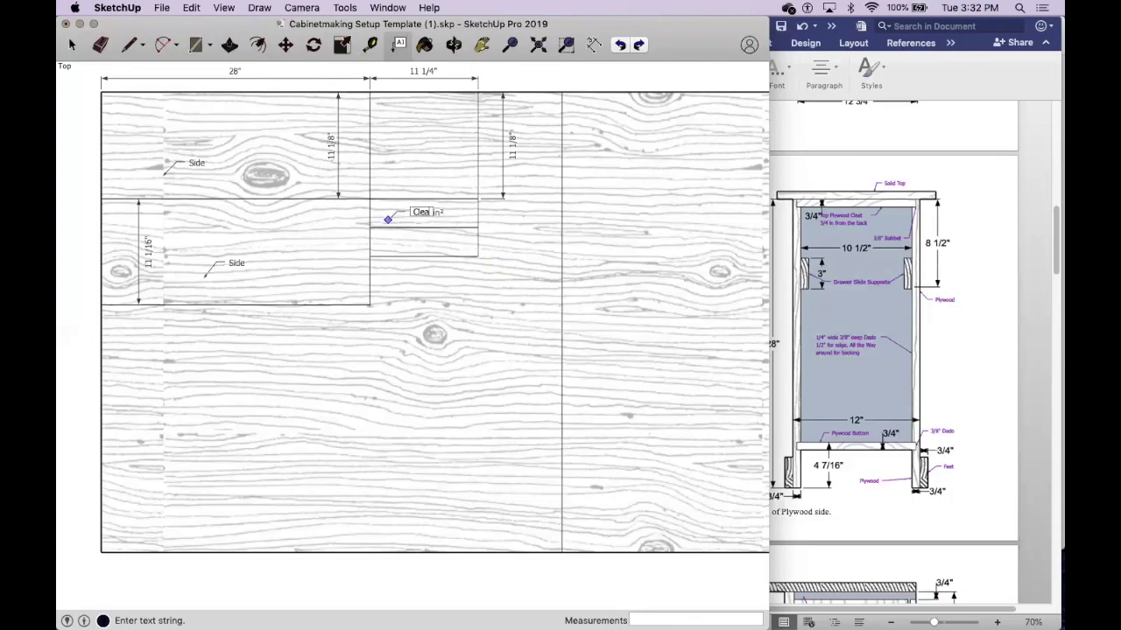
{"action": "type", "text": "Cleat"}
{"action": "left_click", "coordinate": [395, 263]}
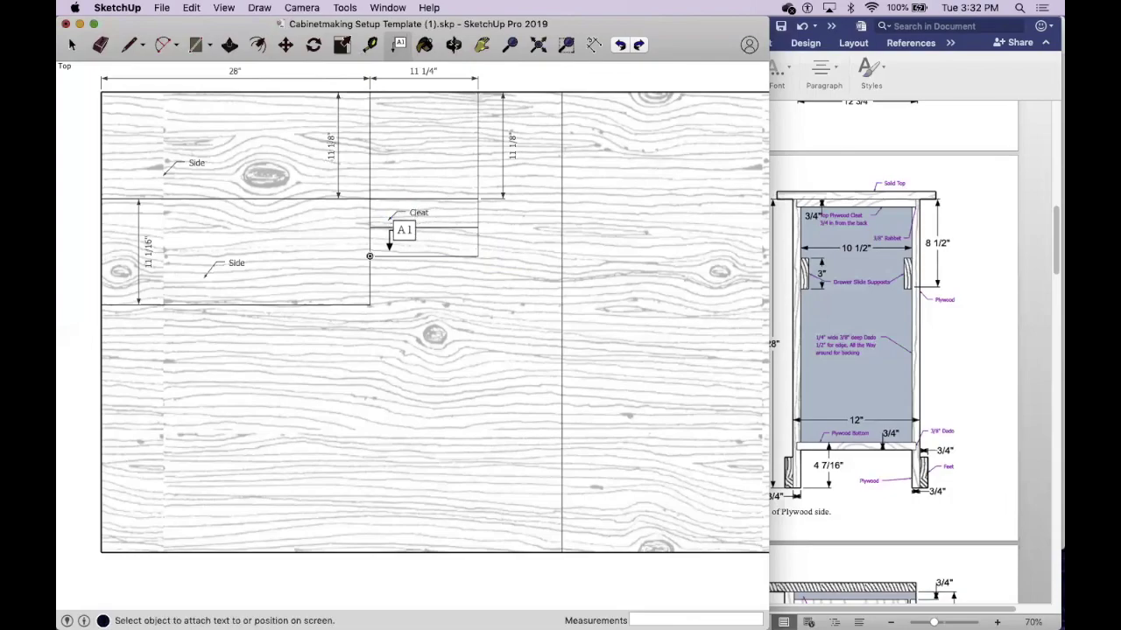
{"action": "left_click", "coordinate": [385, 254]}
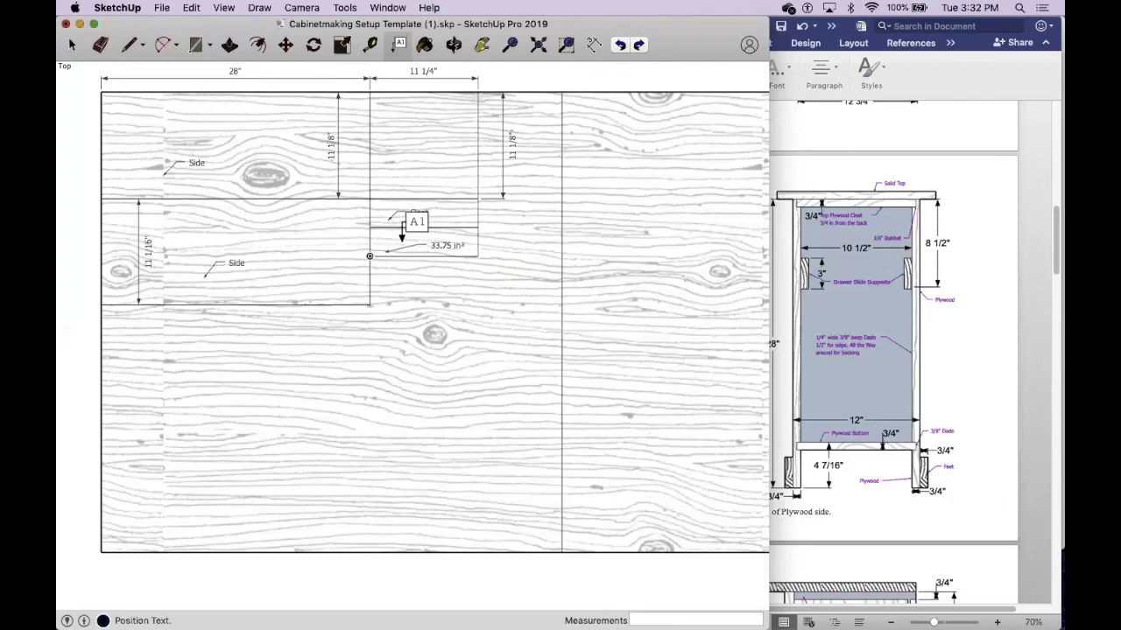
{"action": "left_click", "coordinate": [430, 246]}
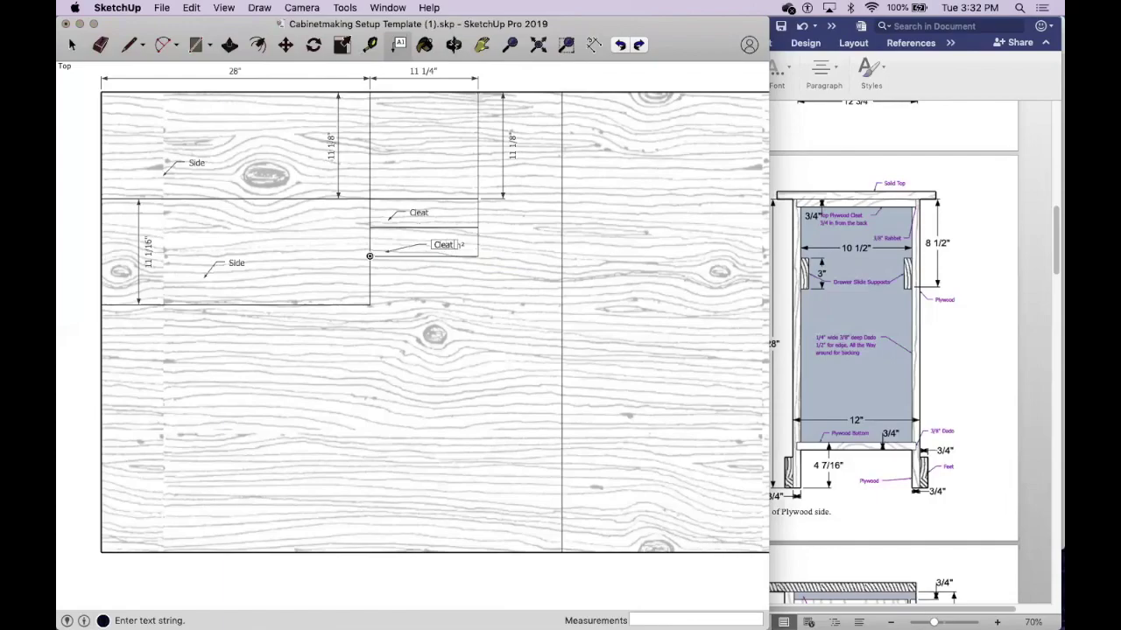
Move the 11 1/8" dimension further right, clear of the cleats.
{"action": "left_click", "coordinate": [594, 45]}
{"action": "left_click", "coordinate": [502, 182]}
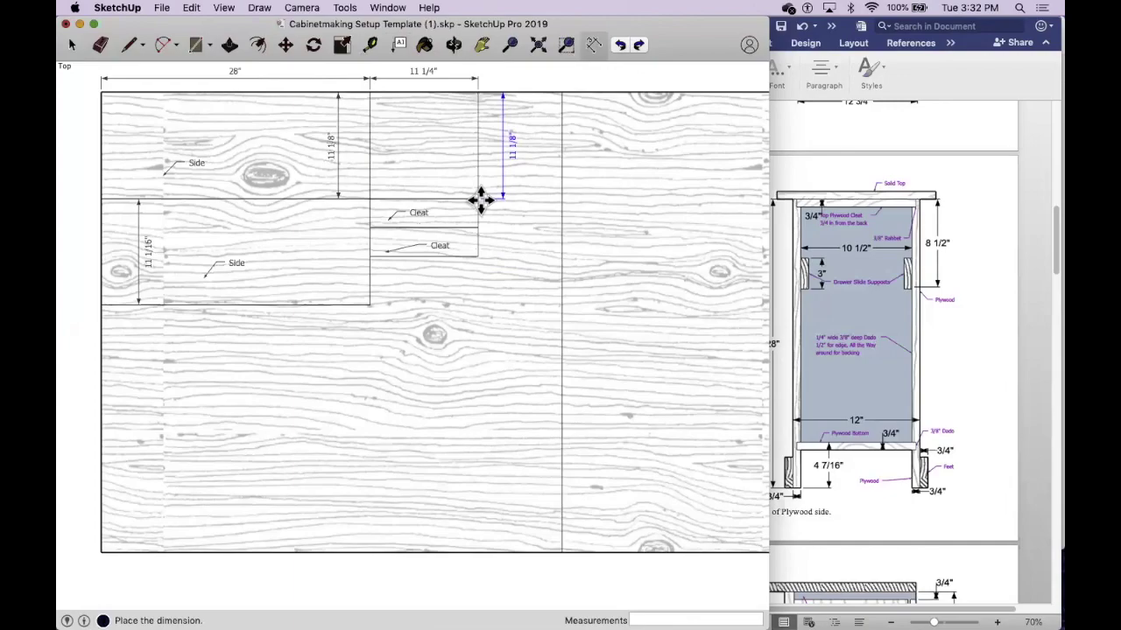
{"action": "left_click", "coordinate": [495, 191]}
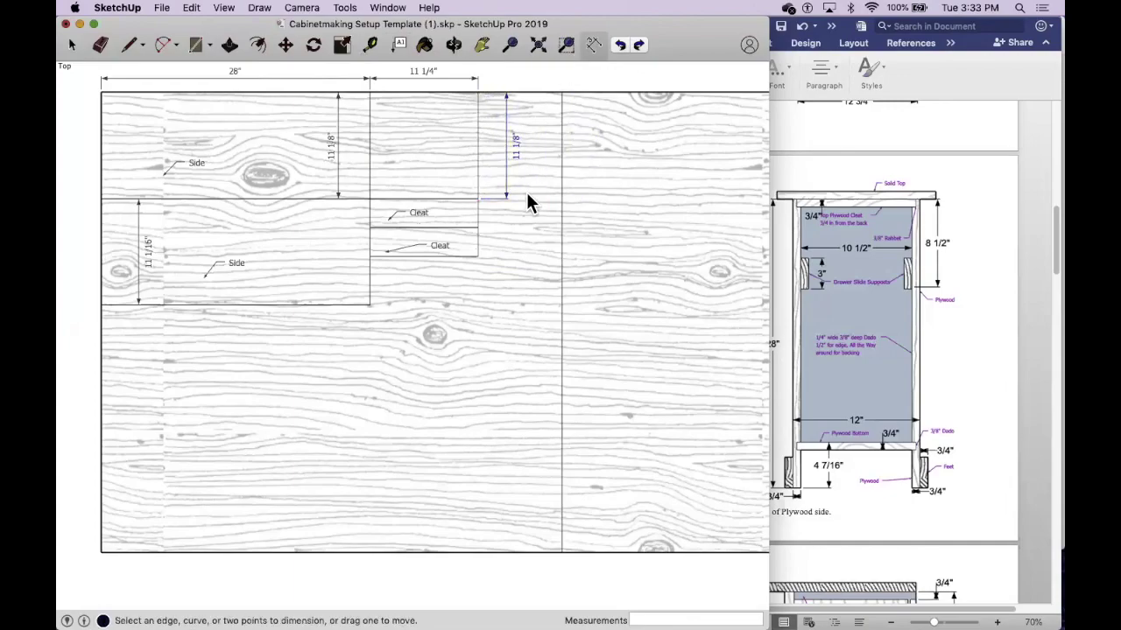
{"action": "left_click", "coordinate": [476, 198]}
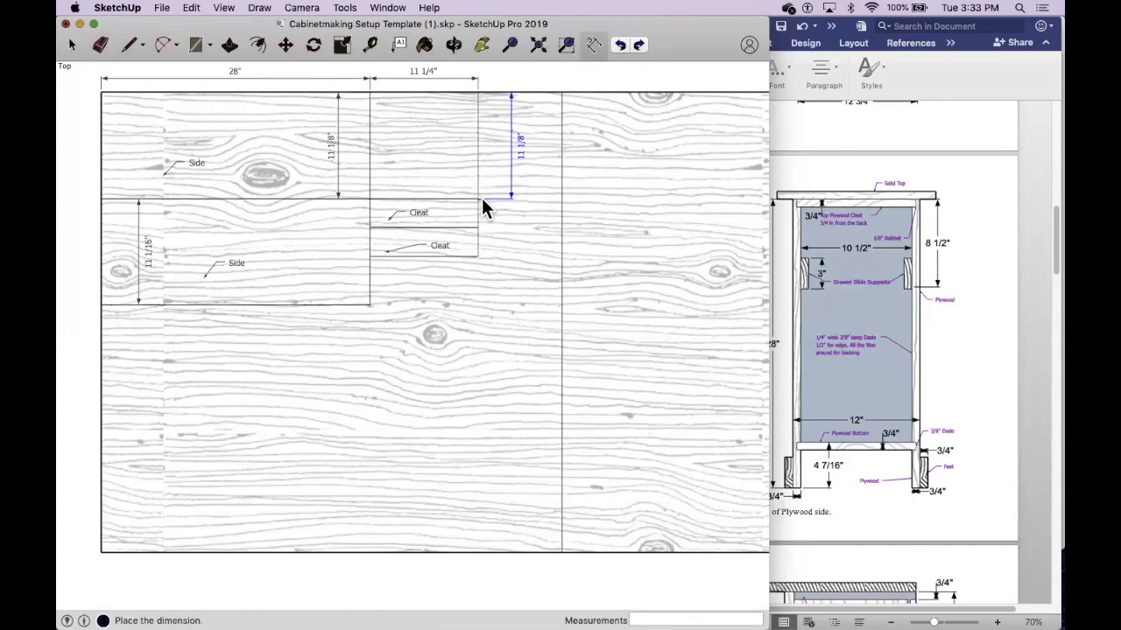
{"action": "left_click", "coordinate": [493, 195]}
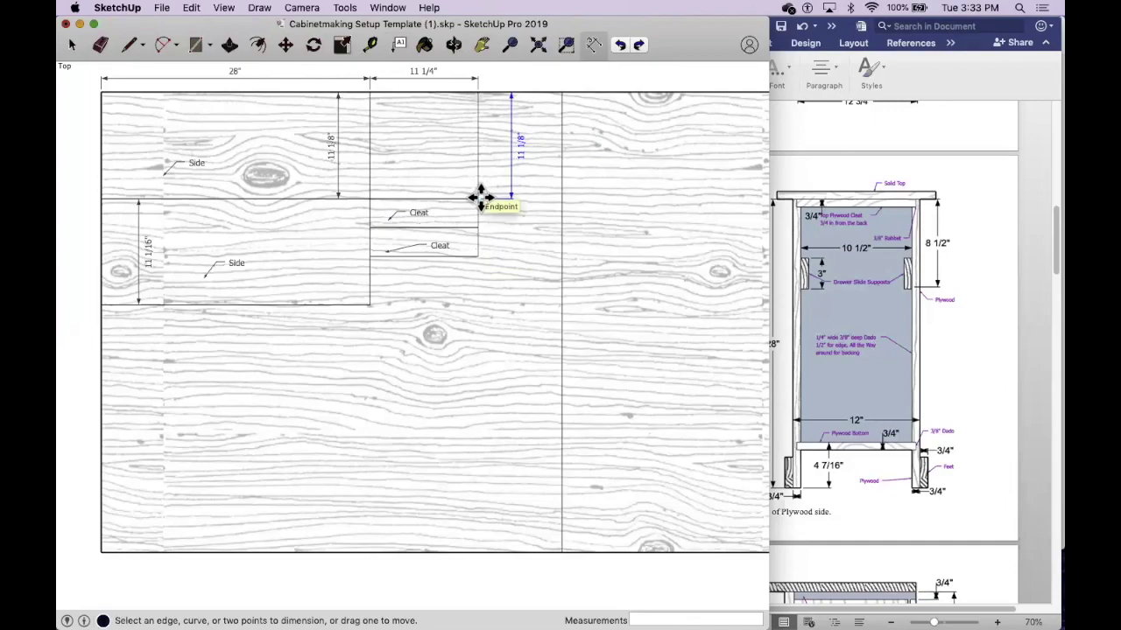
Add a 3" dimension beside each cleat.
{"action": "left_click", "coordinate": [477, 197]}
{"action": "left_click", "coordinate": [477, 226]}
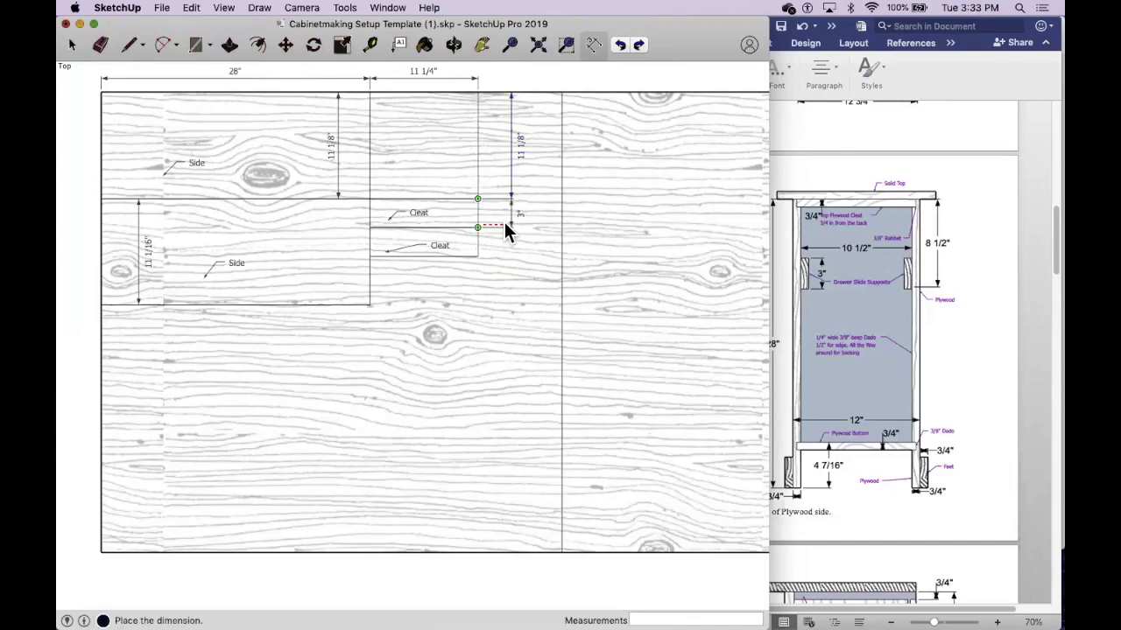
{"action": "left_click", "coordinate": [497, 225]}
{"action": "left_click", "coordinate": [478, 227]}
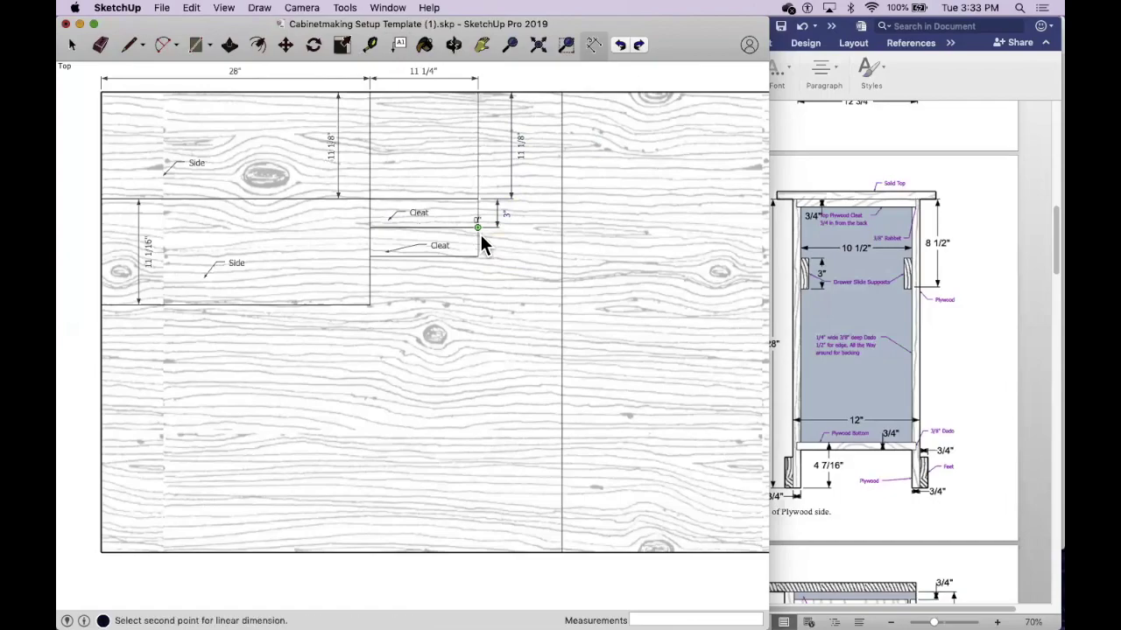
{"action": "left_click", "coordinate": [478, 256]}
{"action": "left_click", "coordinate": [500, 253]}
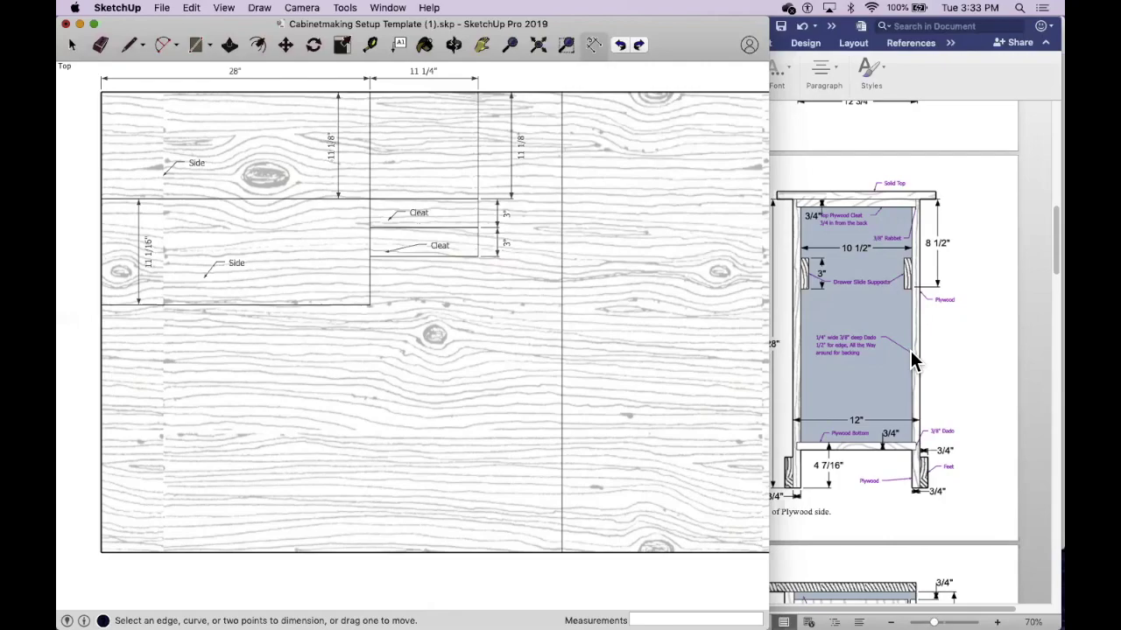
{"action": "left_click", "coordinate": [1051, 254]}
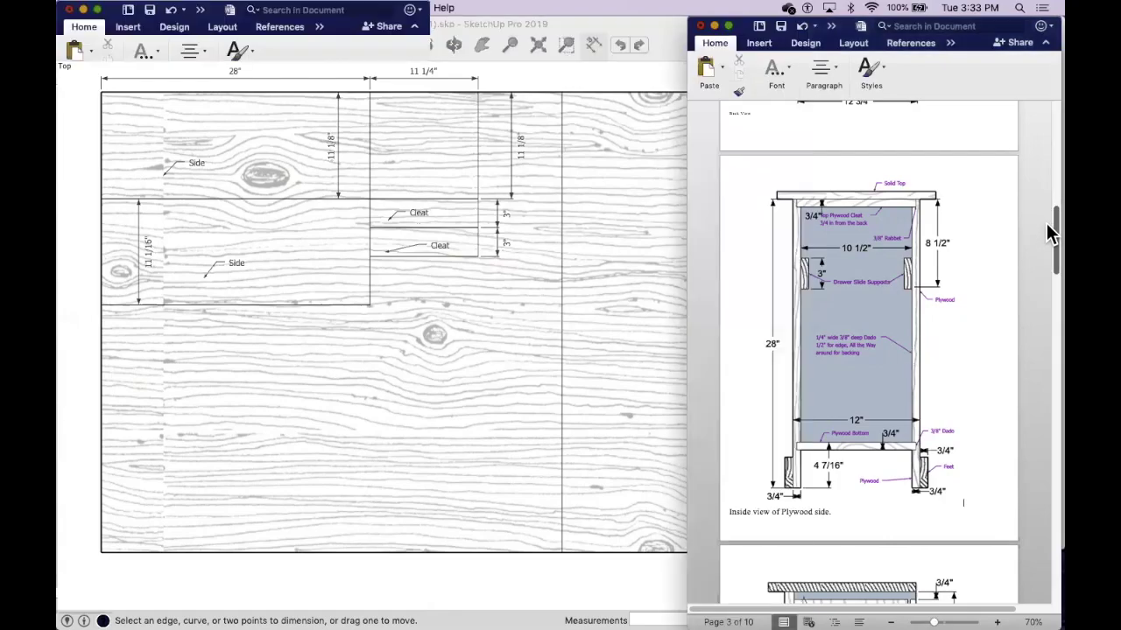
Scroll the Word plans to page 4's Drawer Top View, the 8" by 10" drawer plan.
{"action": "left_click_drag", "start_coordinate": [1047, 221], "coordinate": [1048, 331]}
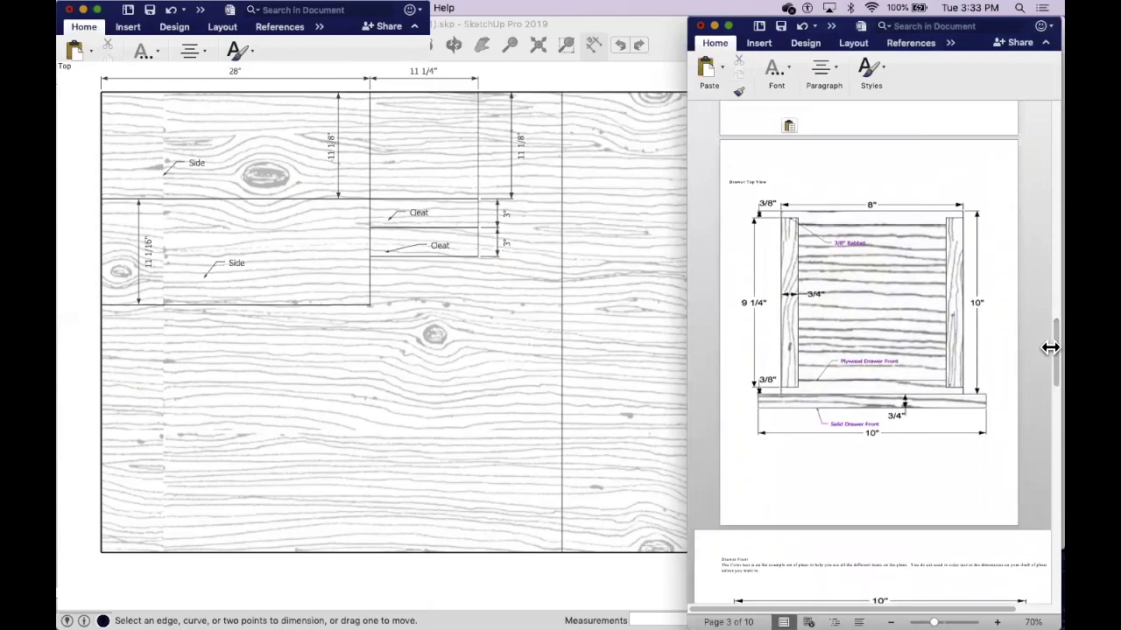
{"action": "scroll", "coordinate": [1032, 441], "scroll_direction": "up", "scroll_amount": 2, "text": "ctrl"}
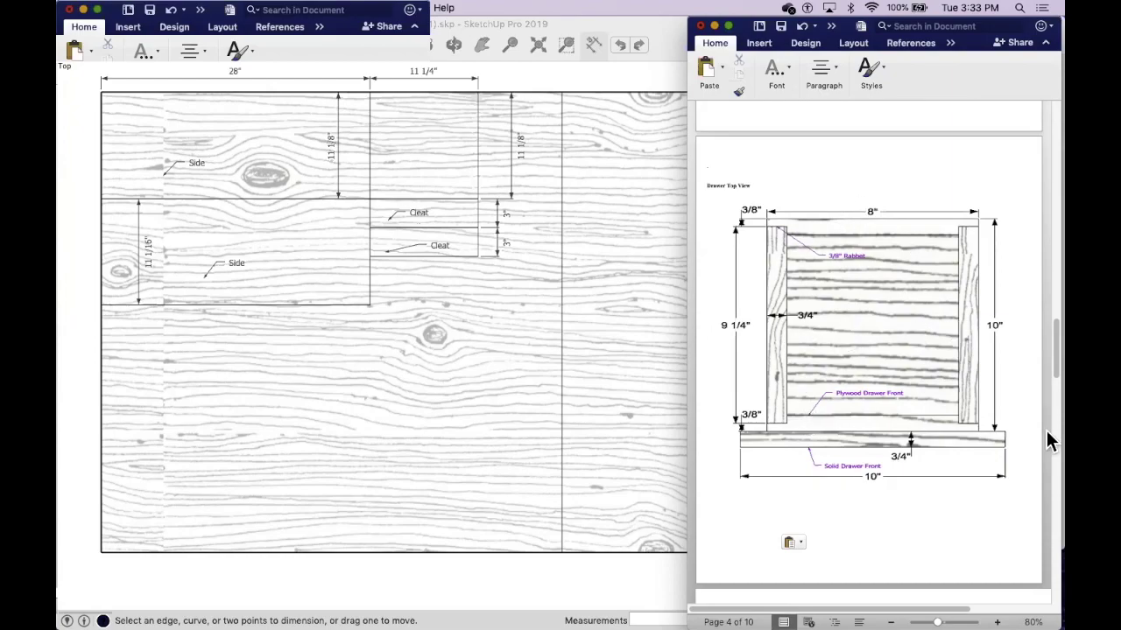
{"action": "left_click_drag", "start_coordinate": [1048, 359], "coordinate": [1037, 142]}
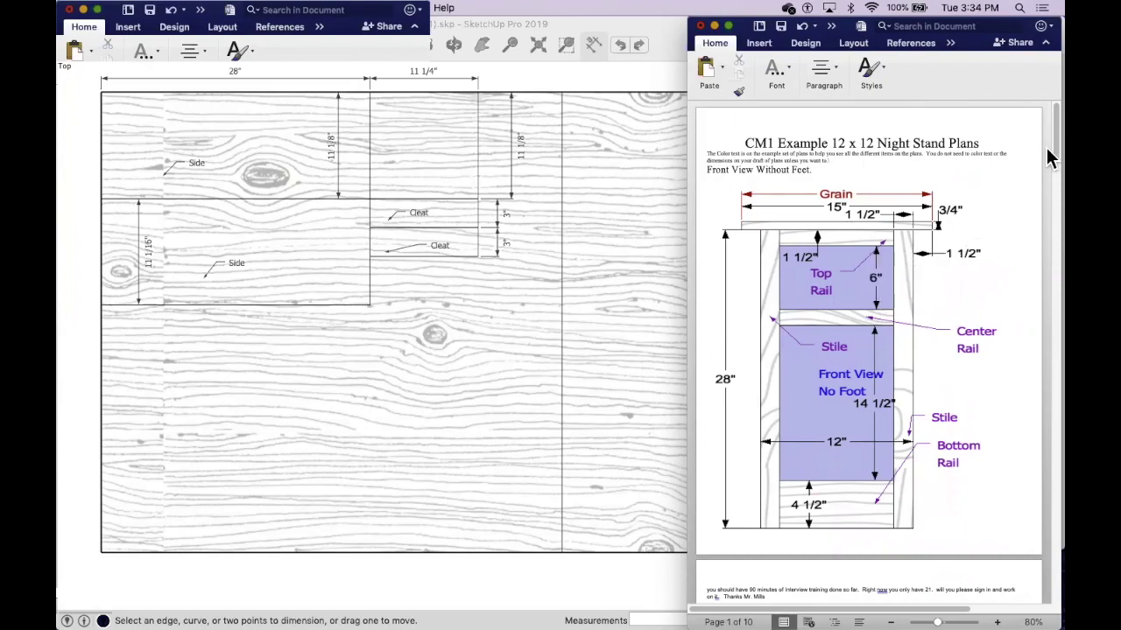
{"action": "left_click_drag", "start_coordinate": [1048, 140], "coordinate": [1046, 351]}
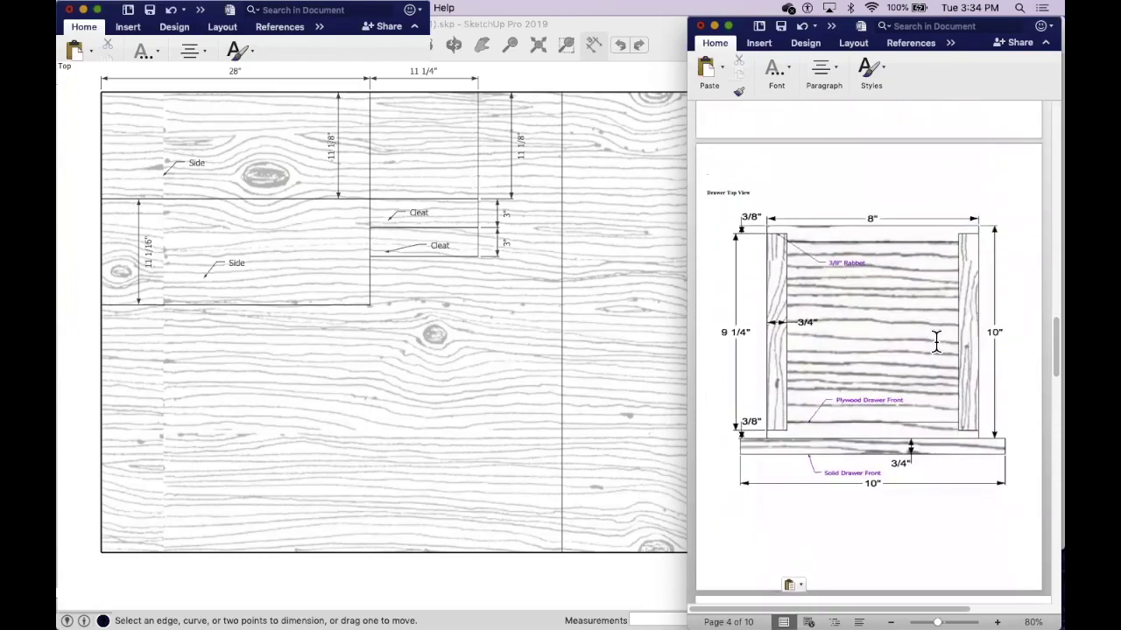
{"action": "left_click", "coordinate": [130, 46]}
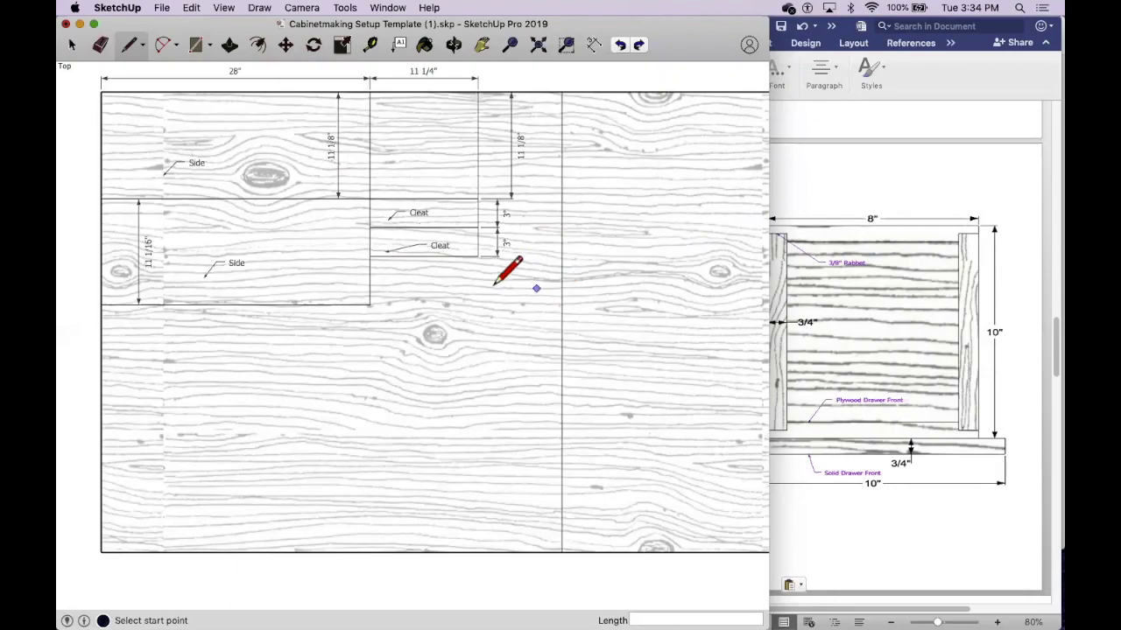
Outline two 8" by 5" pieces side by side beneath the lower cleat.
{"action": "left_click", "coordinate": [369, 256]}
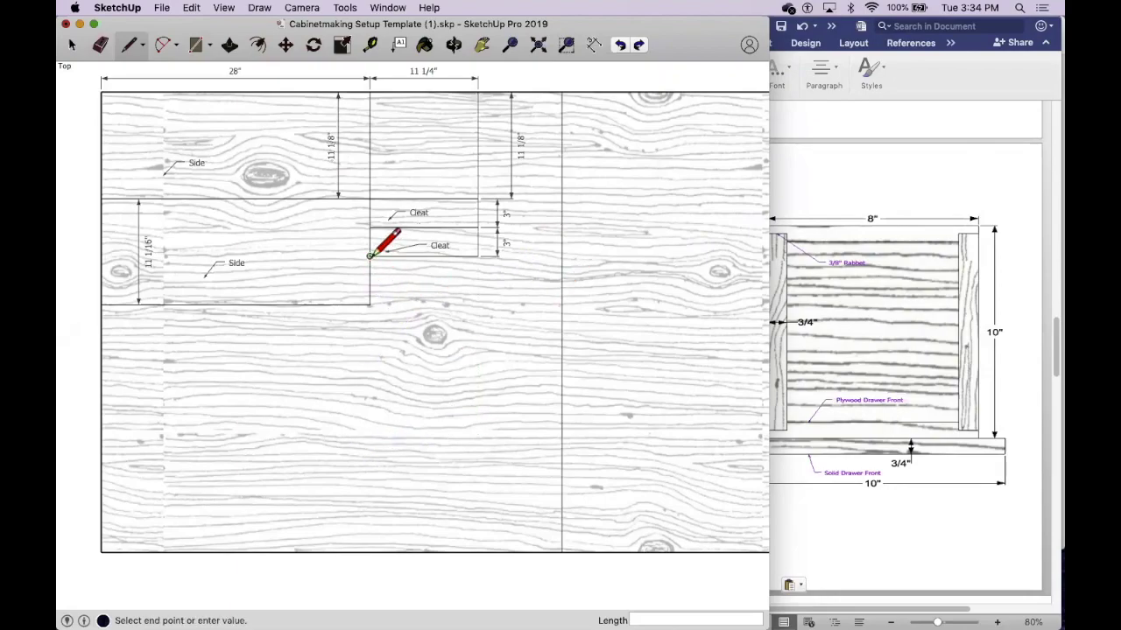
{"action": "key", "text": "Return"}
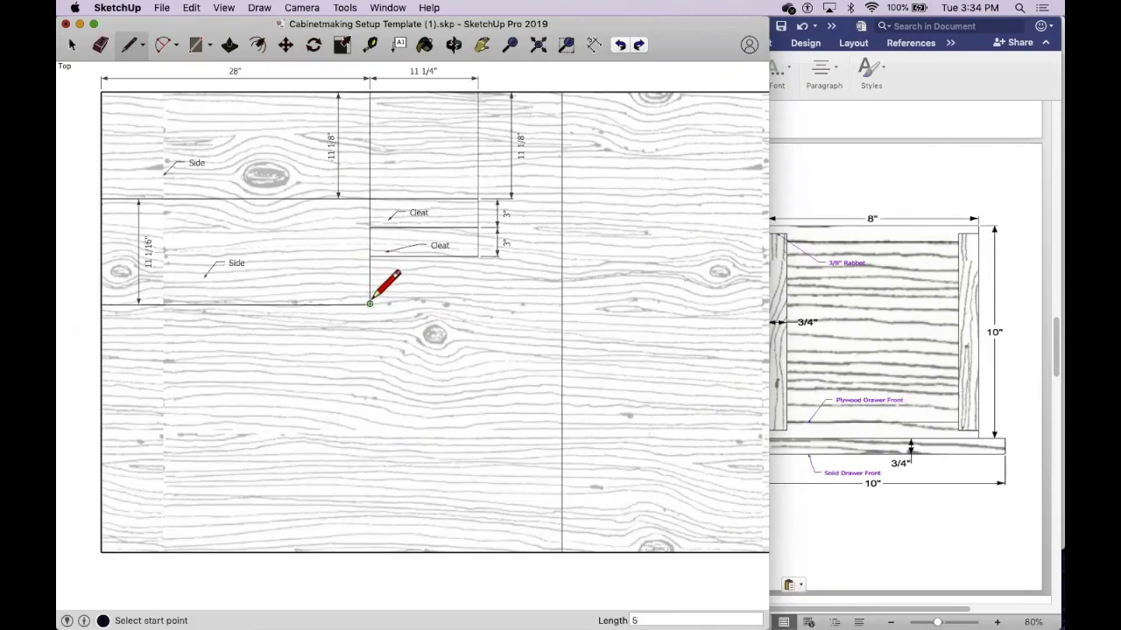
{"action": "left_click", "coordinate": [369, 304]}
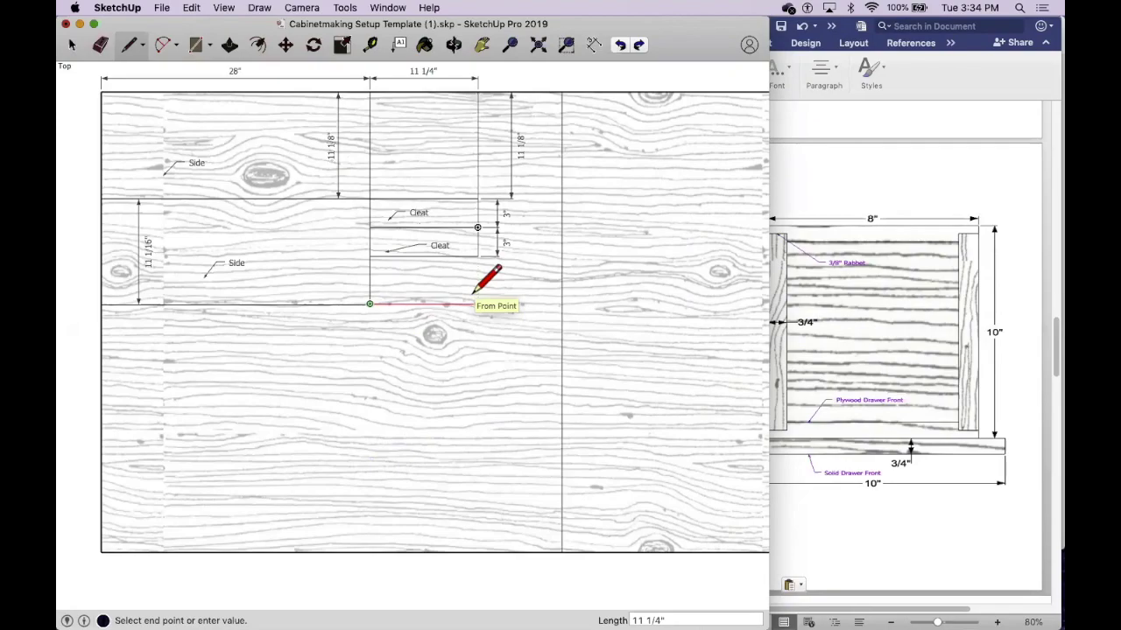
{"action": "type", "text": "8"}
{"action": "key", "text": "Return"}
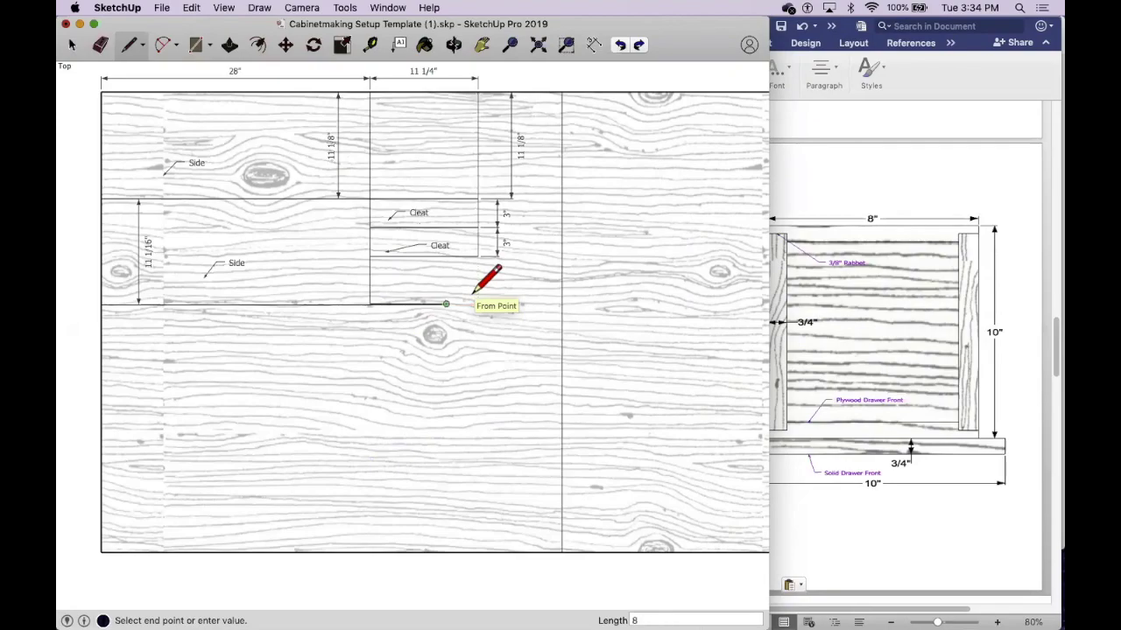
{"action": "left_click", "coordinate": [447, 255]}
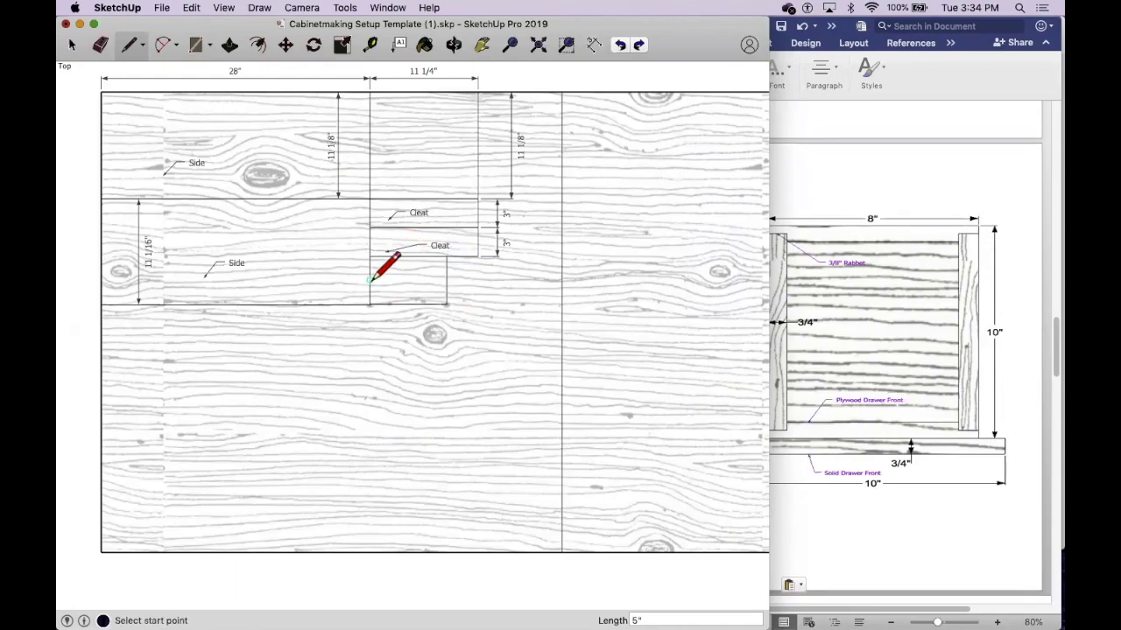
{"action": "left_click", "coordinate": [446, 304]}
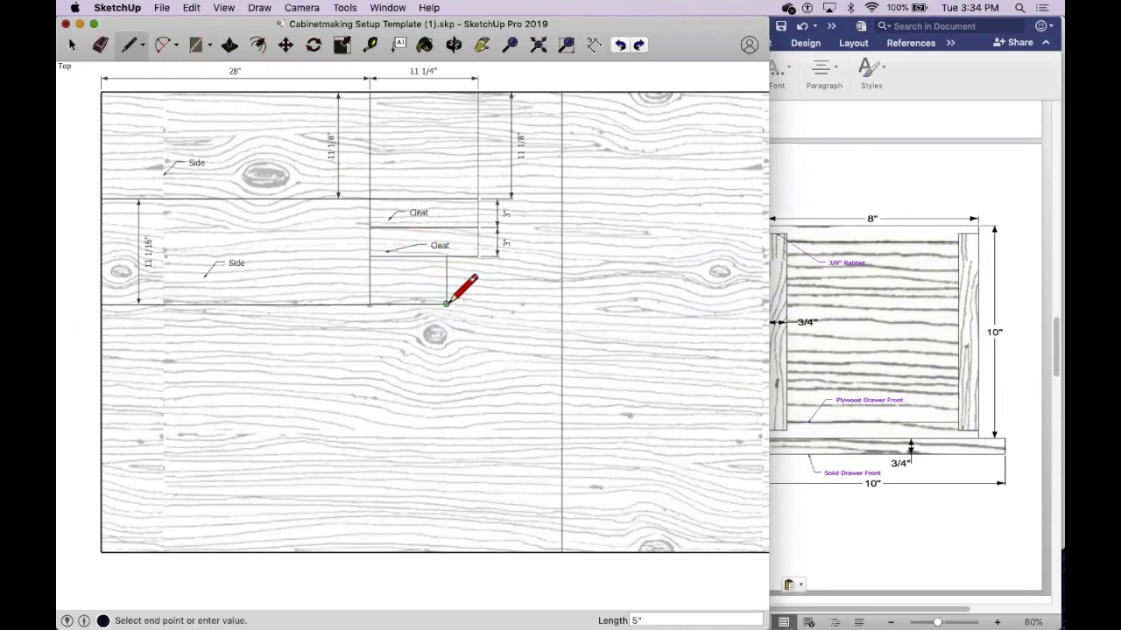
{"action": "left_click", "coordinate": [523, 304]}
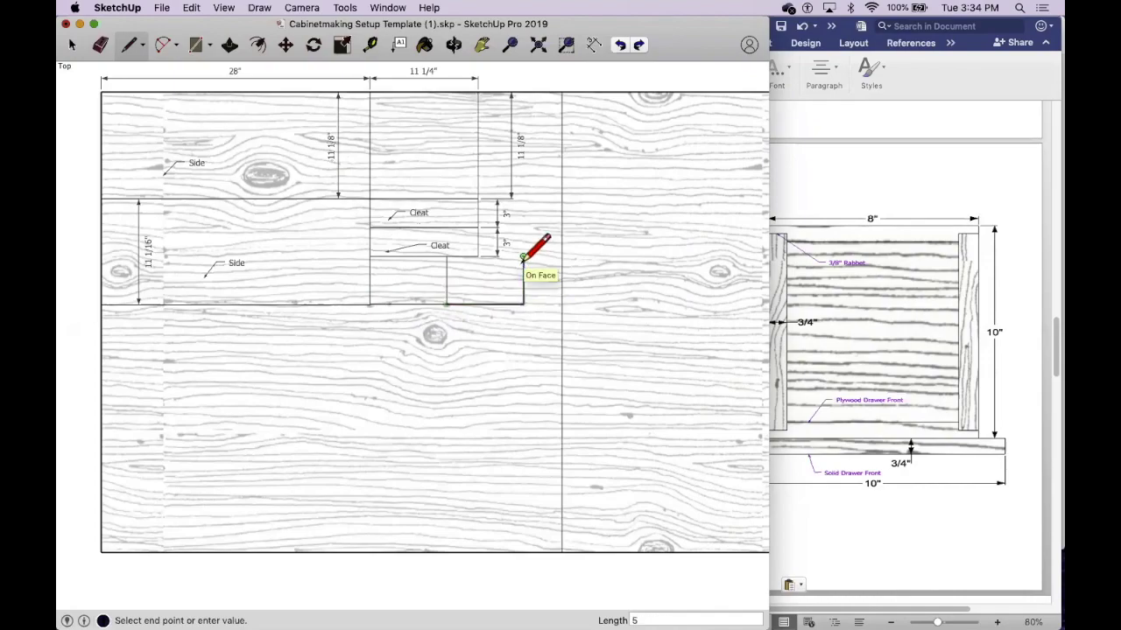
{"action": "left_click", "coordinate": [522, 257]}
{"action": "left_click", "coordinate": [447, 256]}
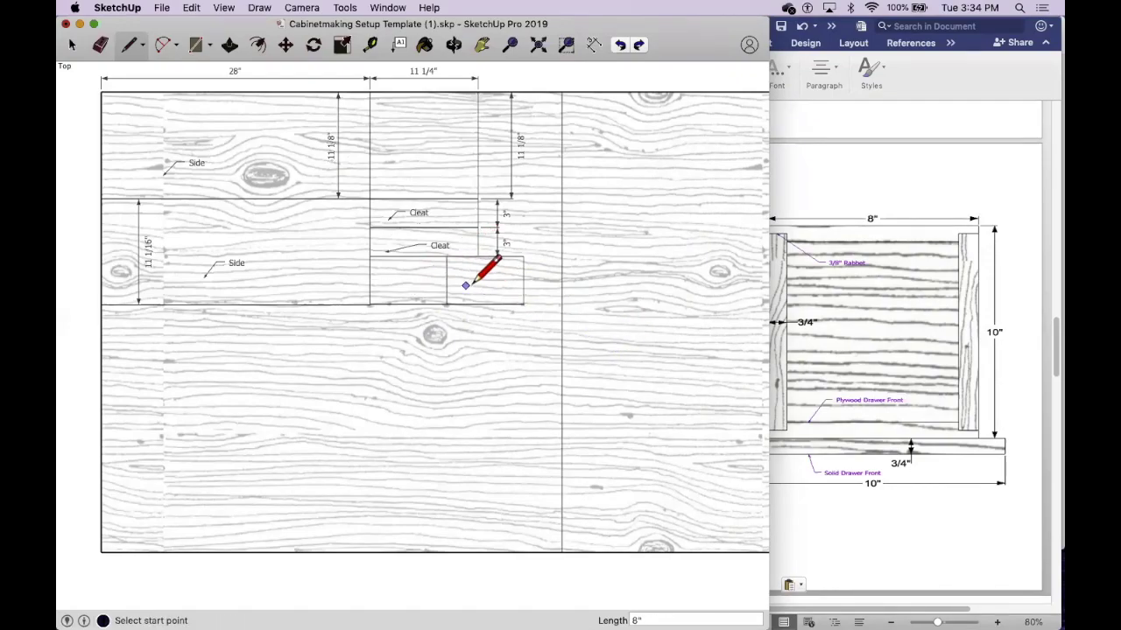
Label the right small piece DF and the left one DB.
{"action": "left_click", "coordinate": [399, 45]}
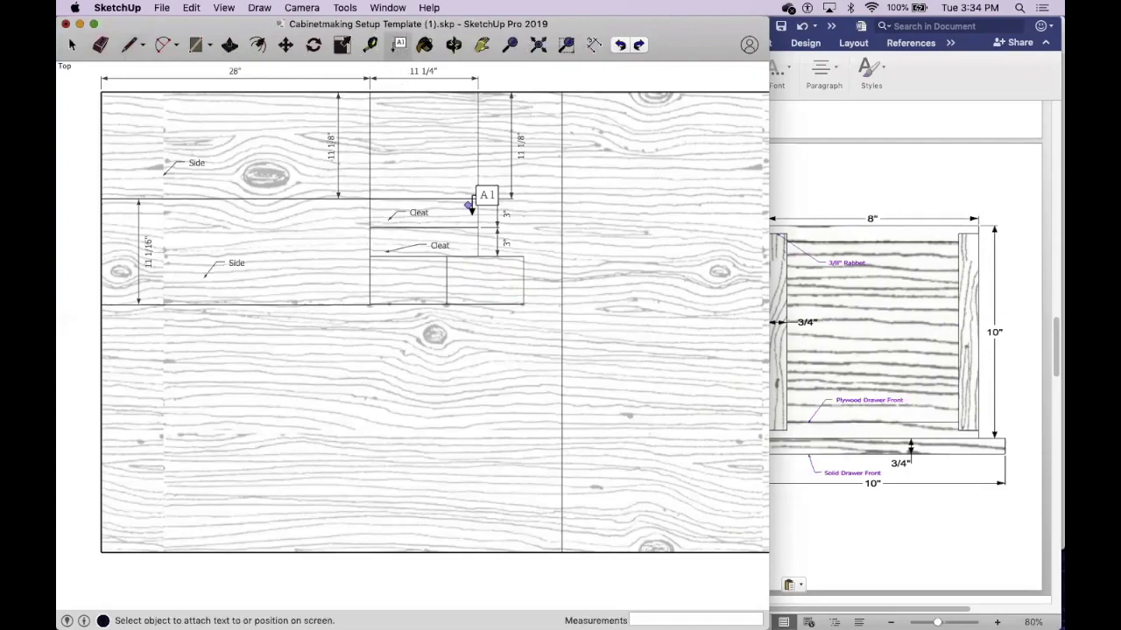
{"action": "left_click", "coordinate": [464, 295]}
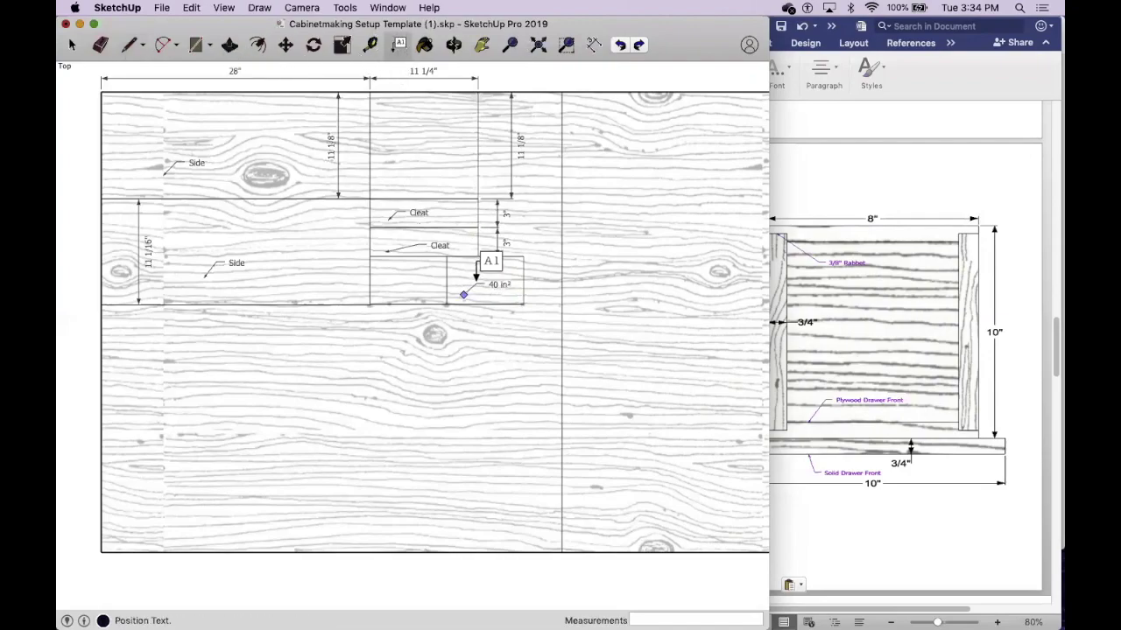
{"action": "left_click", "coordinate": [477, 279]}
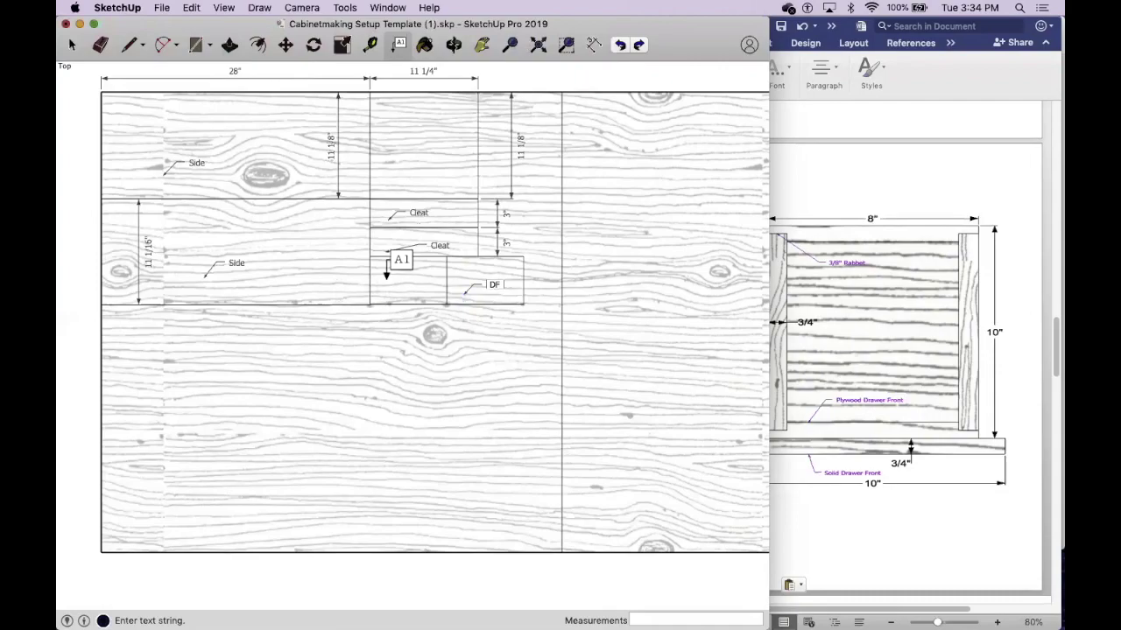
{"action": "left_click", "coordinate": [386, 287]}
{"action": "left_click", "coordinate": [385, 289]}
{"action": "left_click", "coordinate": [387, 287]}
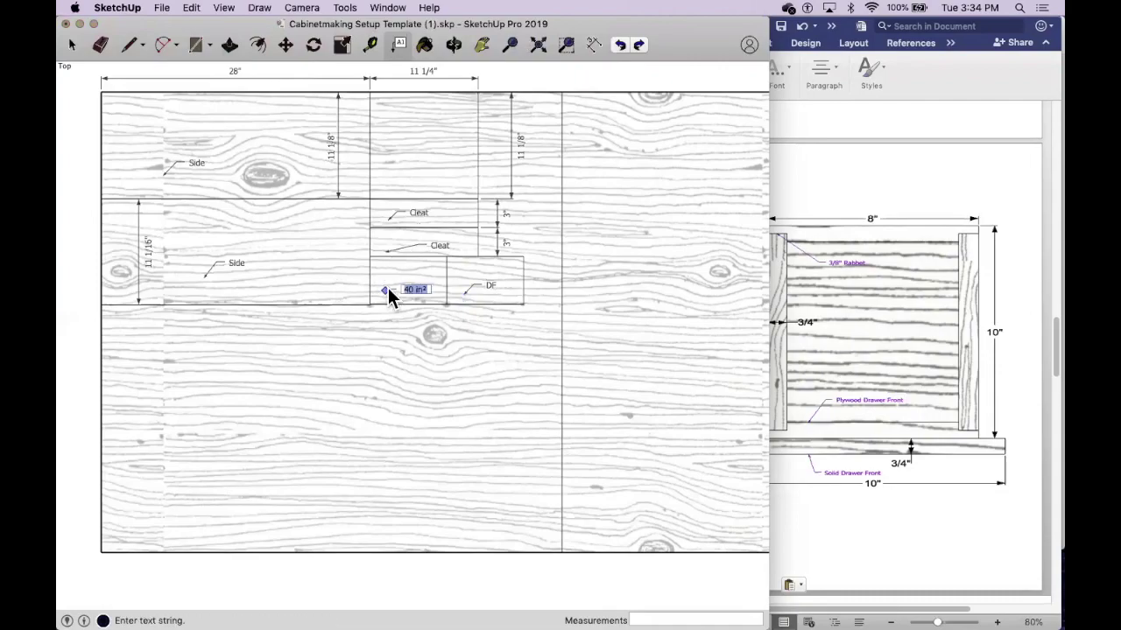
{"action": "type", "text": "DB"}
{"action": "left_click", "coordinate": [493, 388]}
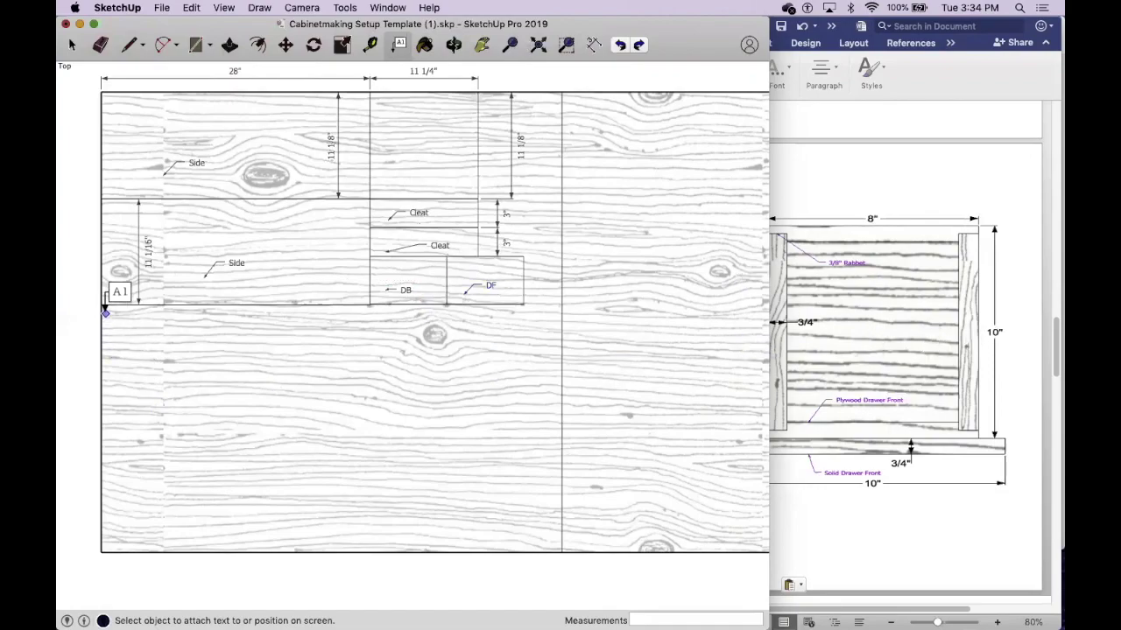
Draw a 5" edge below the left Side and check the Word drawer drawing.
{"action": "left_click", "coordinate": [129, 45]}
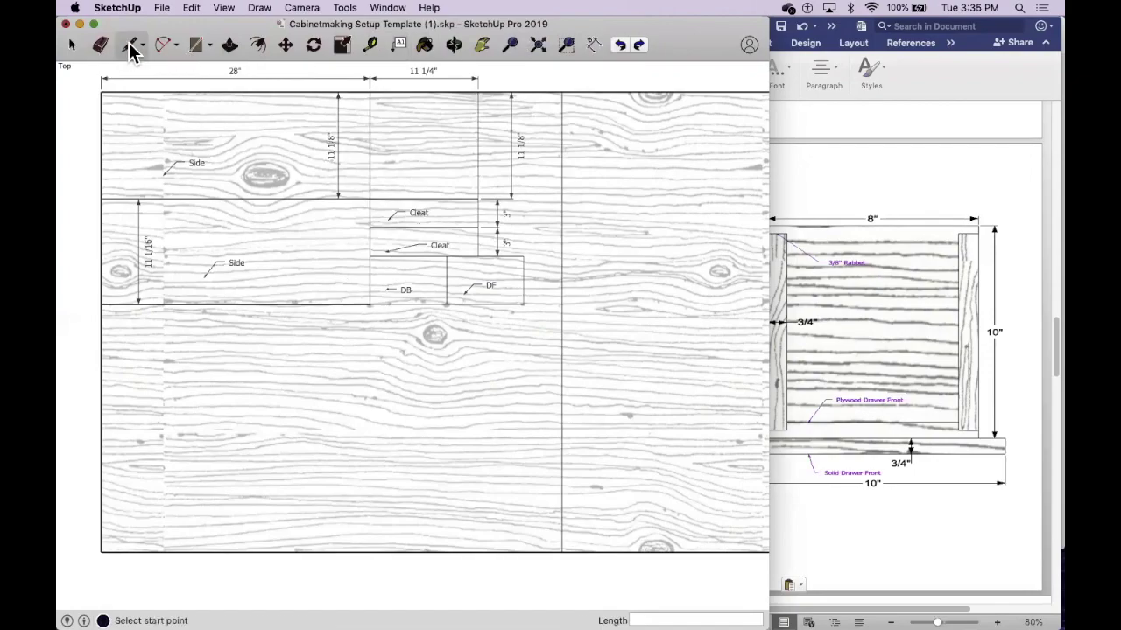
{"action": "left_click", "coordinate": [101, 304]}
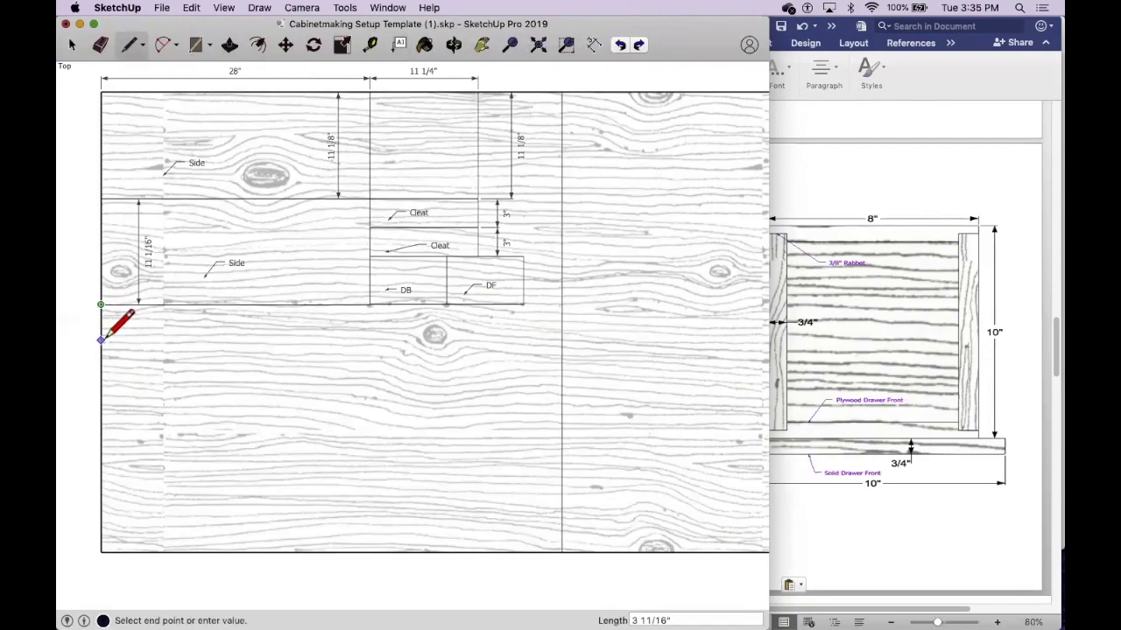
{"action": "type", "text": "5"}
{"action": "key", "text": "Return"}
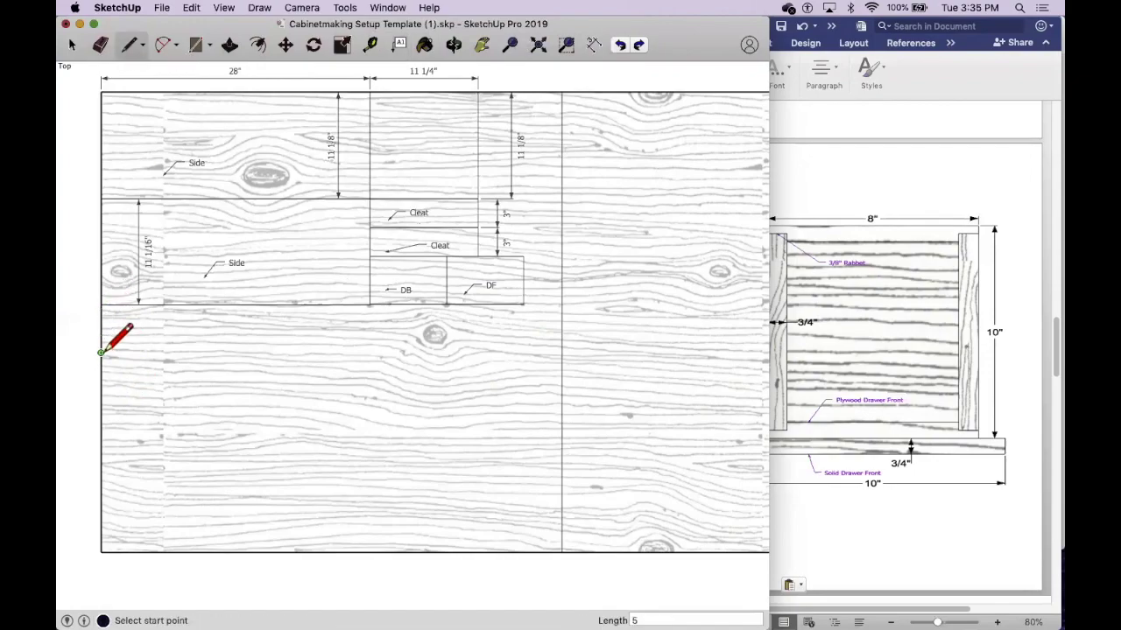
{"action": "left_click", "coordinate": [100, 353]}
{"action": "key", "text": "Escape"}
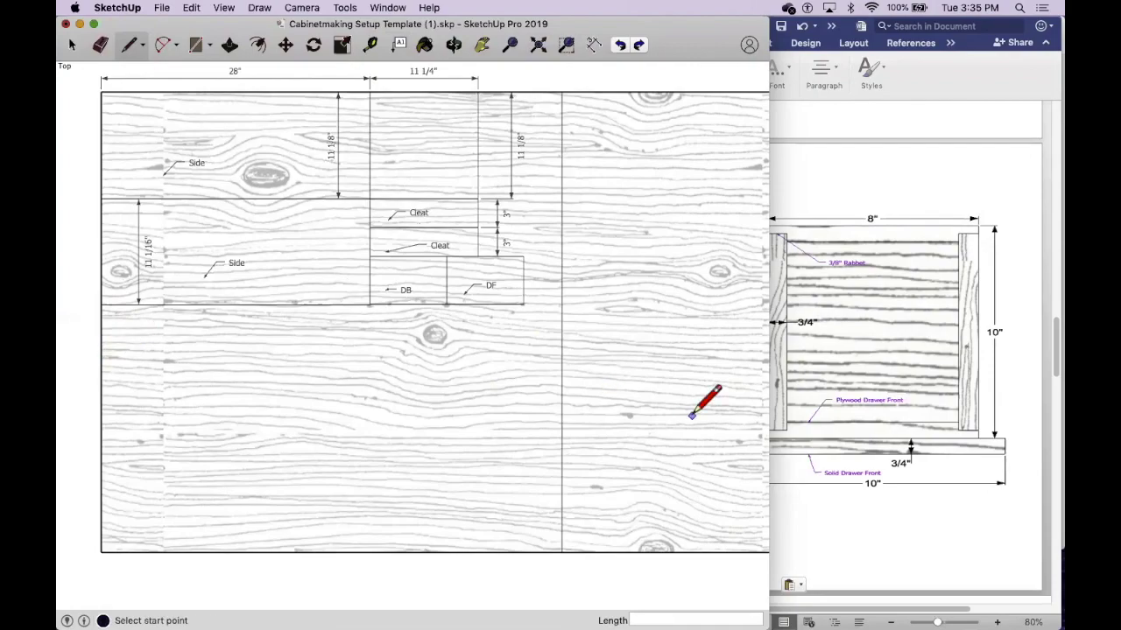
{"action": "left_click", "coordinate": [945, 512]}
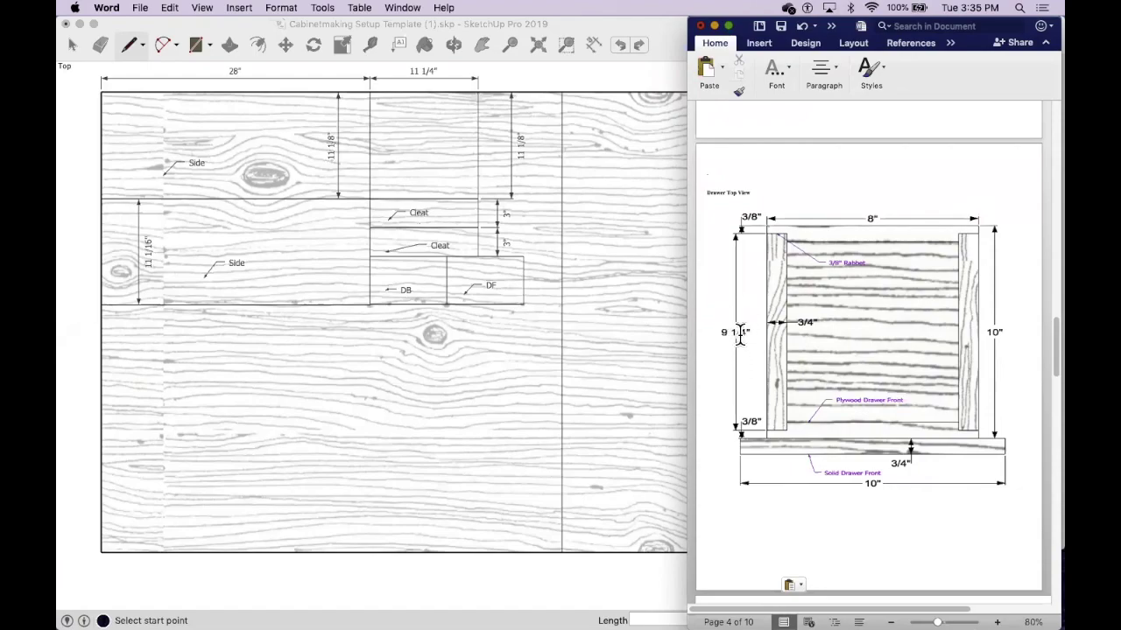
{"action": "left_click", "coordinate": [128, 45]}
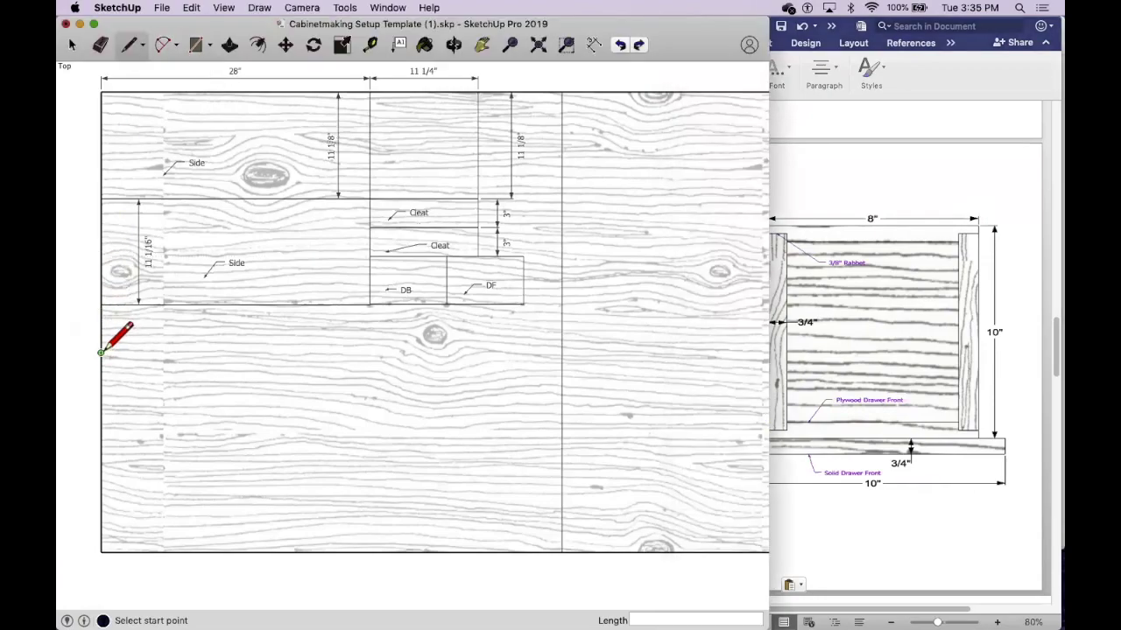
Draw two 9 1/4" by 5" pieces side by side below the left Side.
{"action": "left_click", "coordinate": [101, 353]}
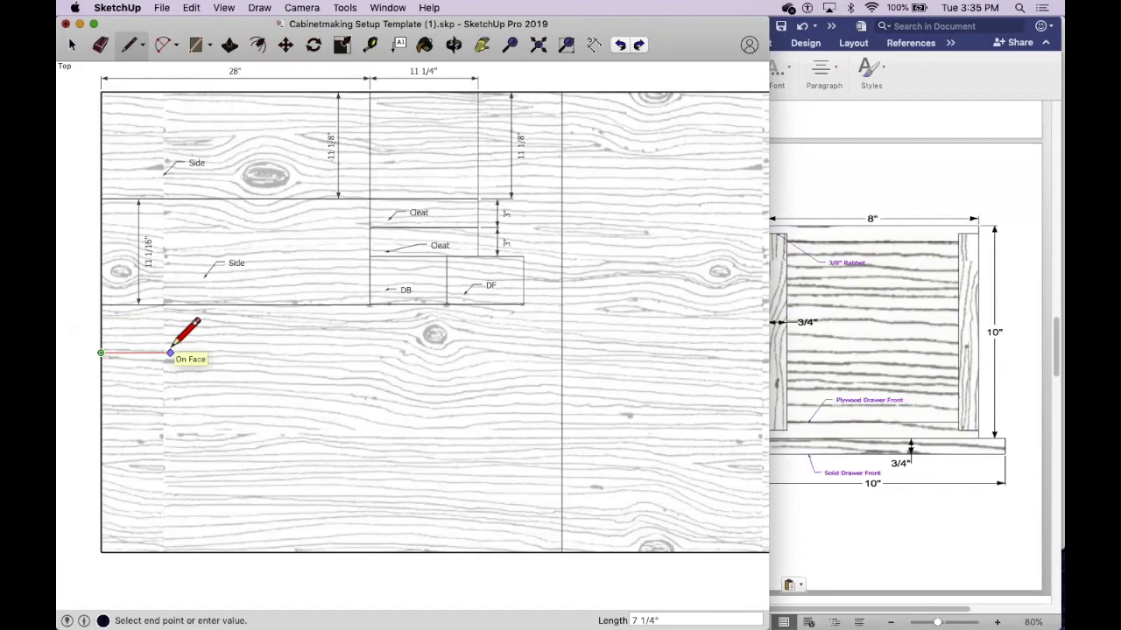
{"action": "type", "text": "9.25"}
{"action": "key", "text": "Return"}
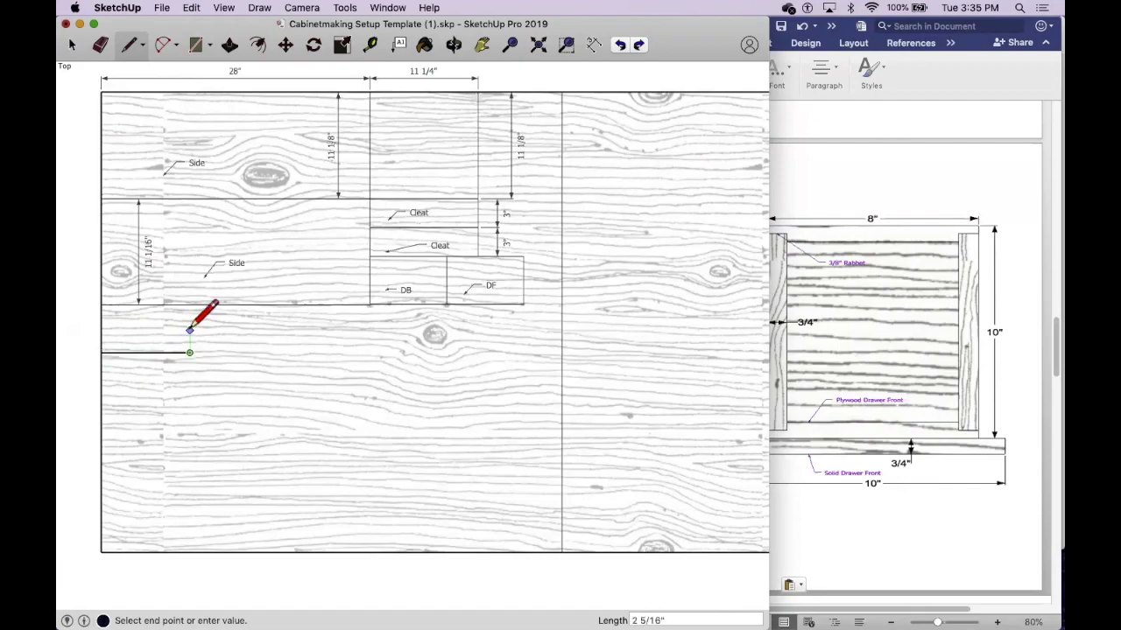
{"action": "left_click", "coordinate": [189, 303]}
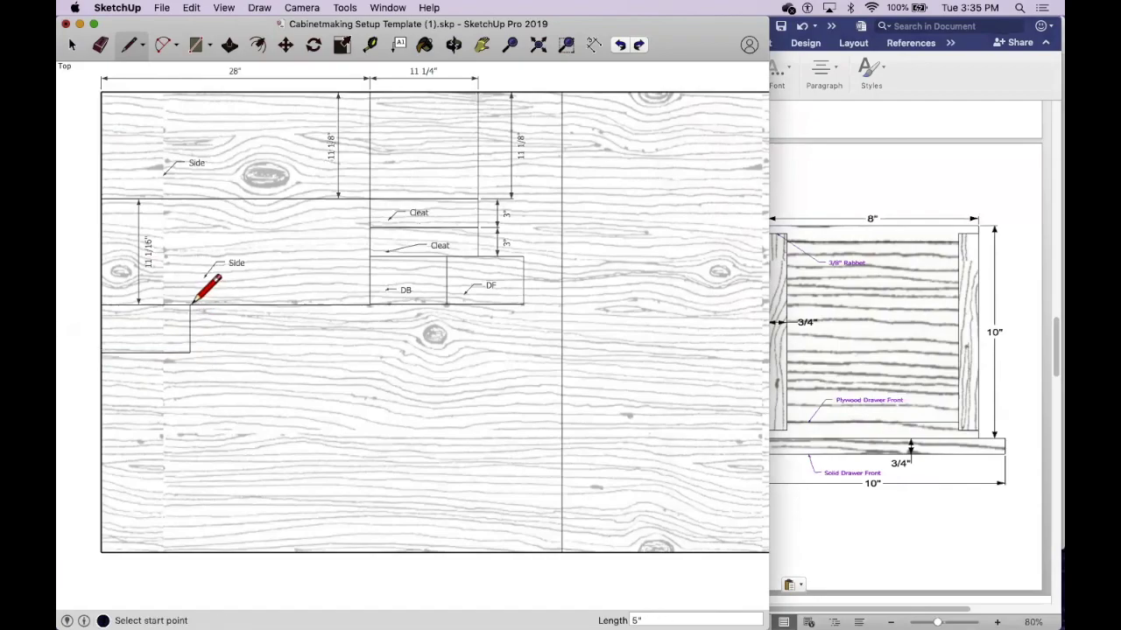
{"action": "left_click", "coordinate": [189, 353]}
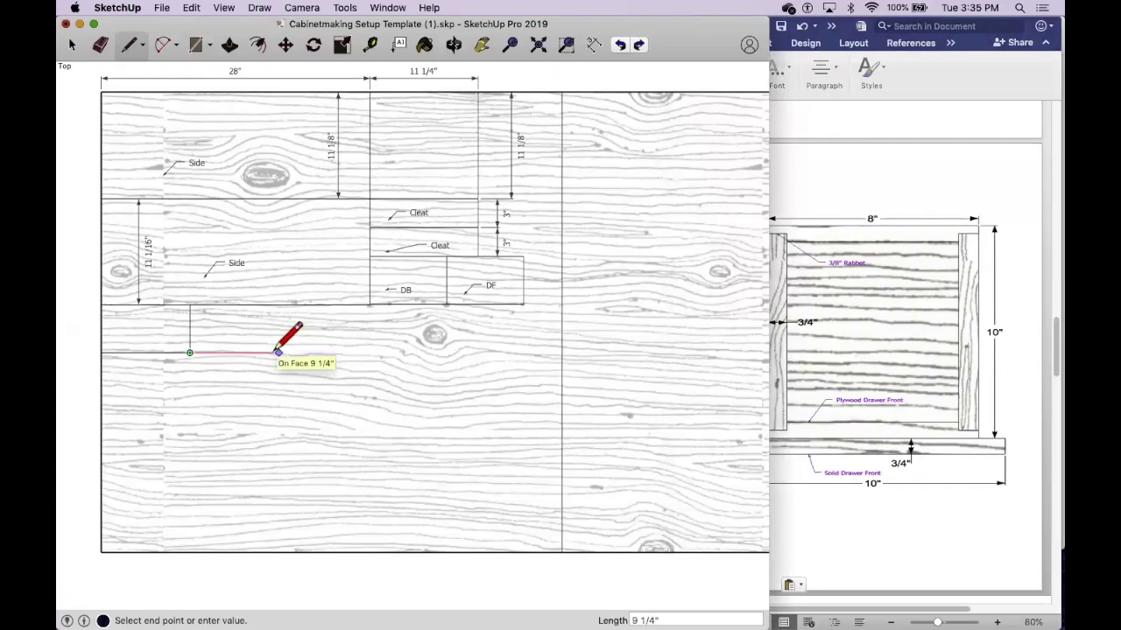
{"action": "type", "text": "9.25"}
{"action": "key", "text": "Return"}
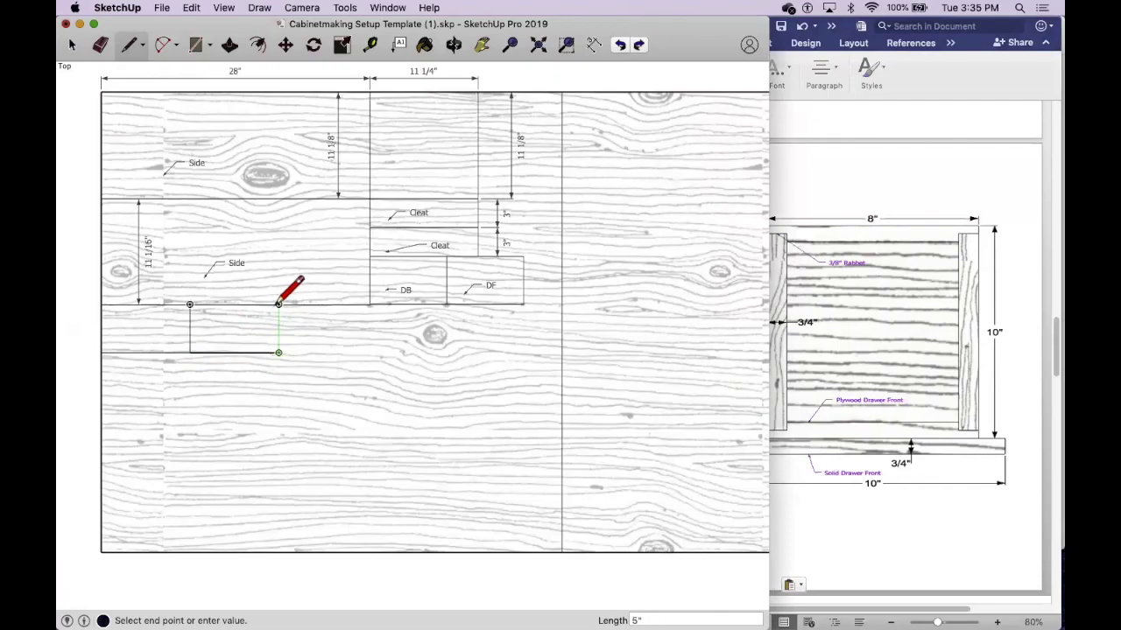
{"action": "left_click", "coordinate": [278, 304]}
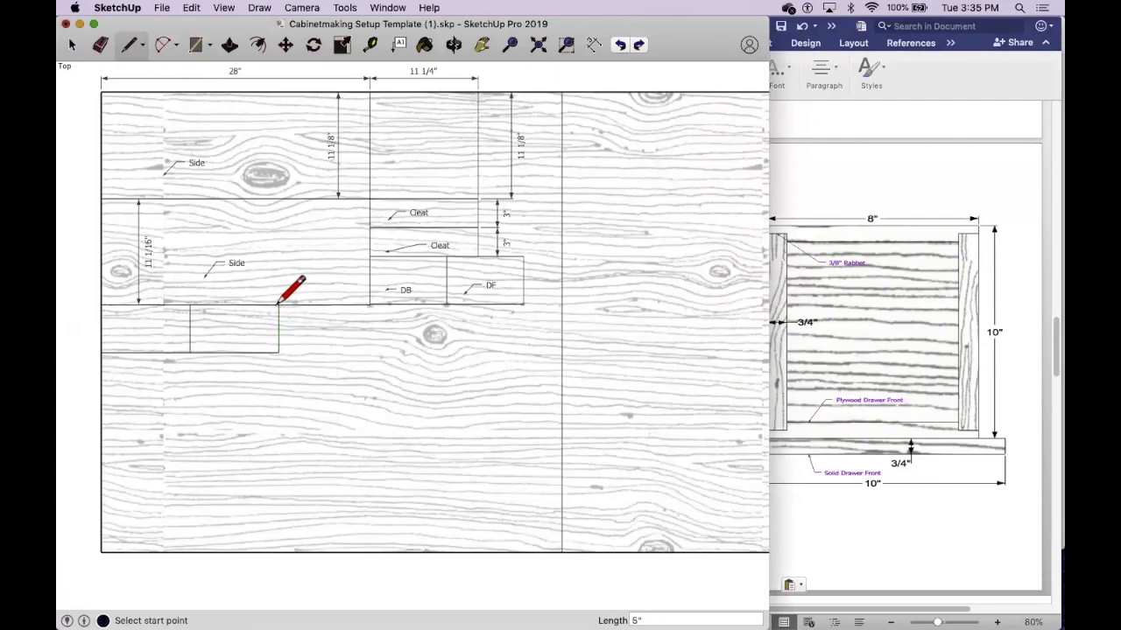
Label both new drawer side pieces DS.
{"action": "left_click", "coordinate": [400, 44]}
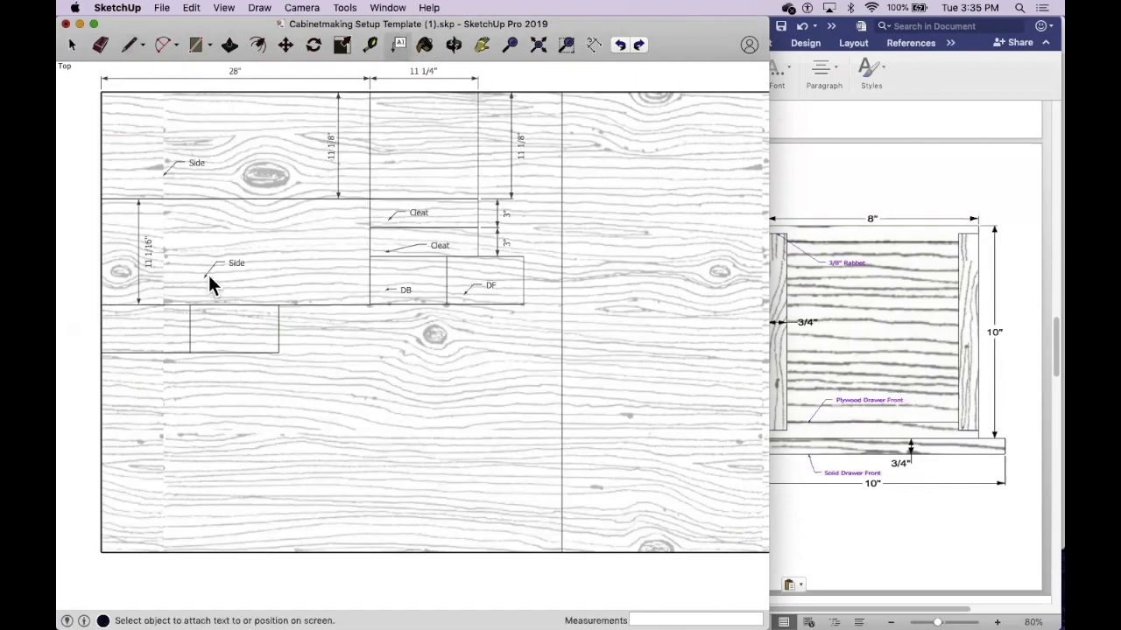
{"action": "left_click", "coordinate": [124, 336]}
{"action": "left_click", "coordinate": [131, 329]}
{"action": "type", "text": "DS"}
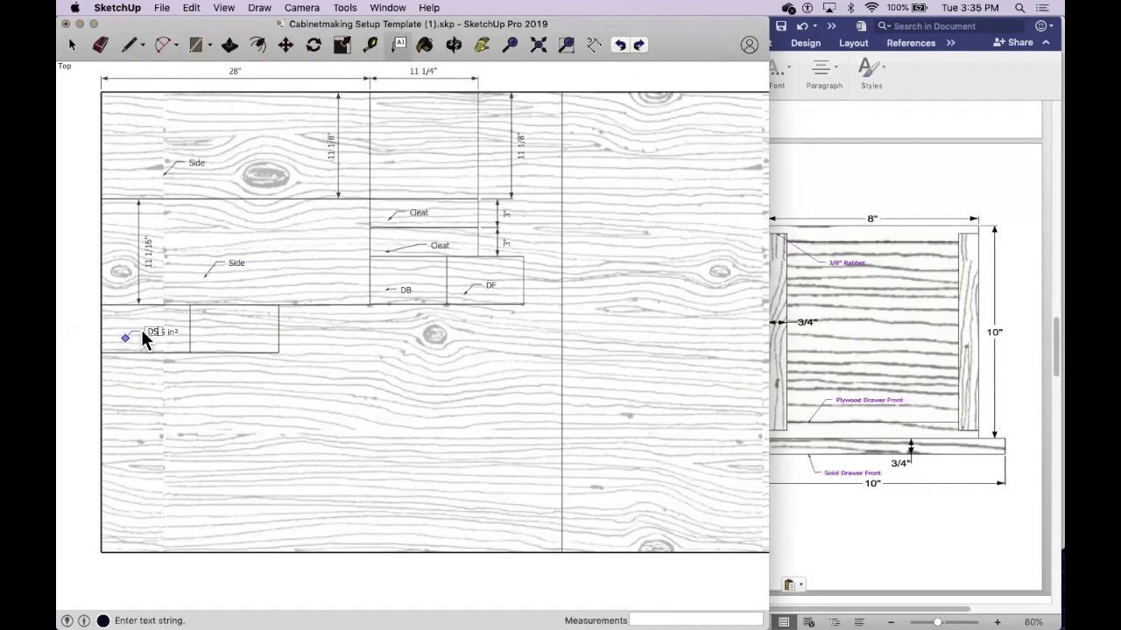
{"action": "left_click", "coordinate": [213, 338]}
{"action": "left_click", "coordinate": [204, 344]}
{"action": "left_click", "coordinate": [210, 333]}
{"action": "type", "text": "DS"}
{"action": "left_click", "coordinate": [72, 45]}
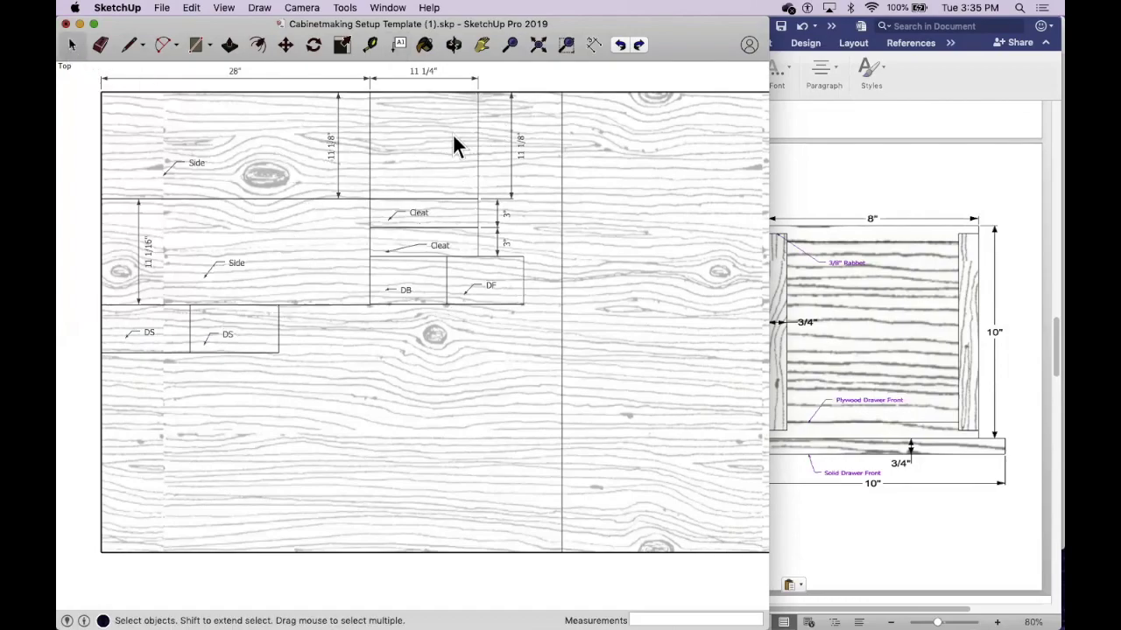
Attach a 'Bottom or shelf' label to the 11 1/4" by 11 1/8" upper middle panel.
{"action": "left_click", "coordinate": [399, 44]}
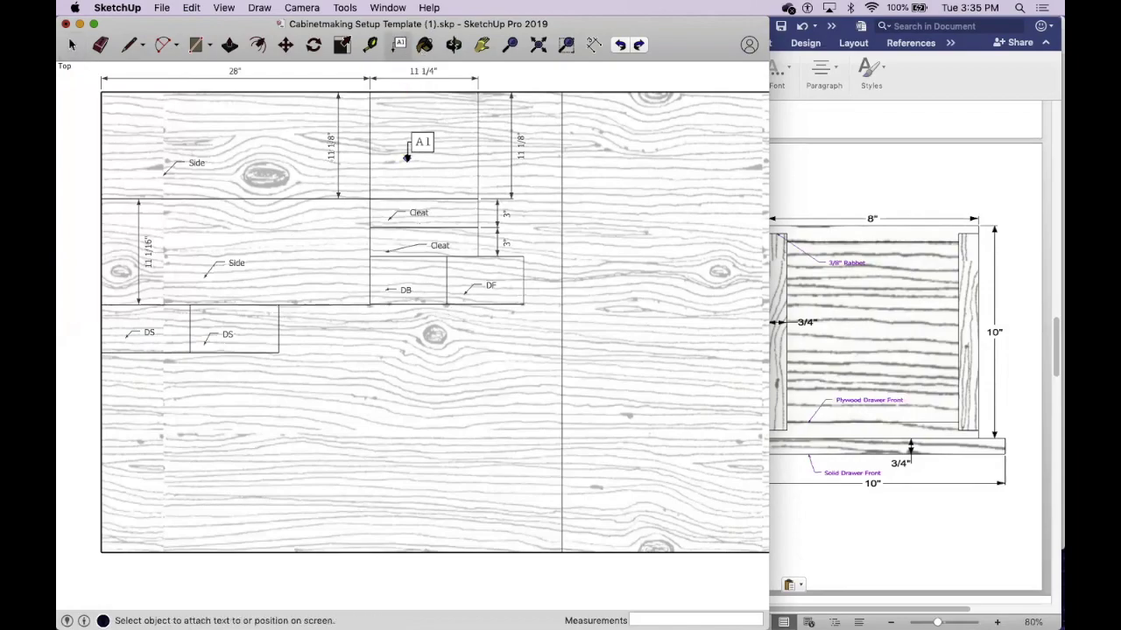
{"action": "left_click", "coordinate": [393, 184]}
{"action": "left_click", "coordinate": [398, 182]}
{"action": "type", "text": "Bot"}
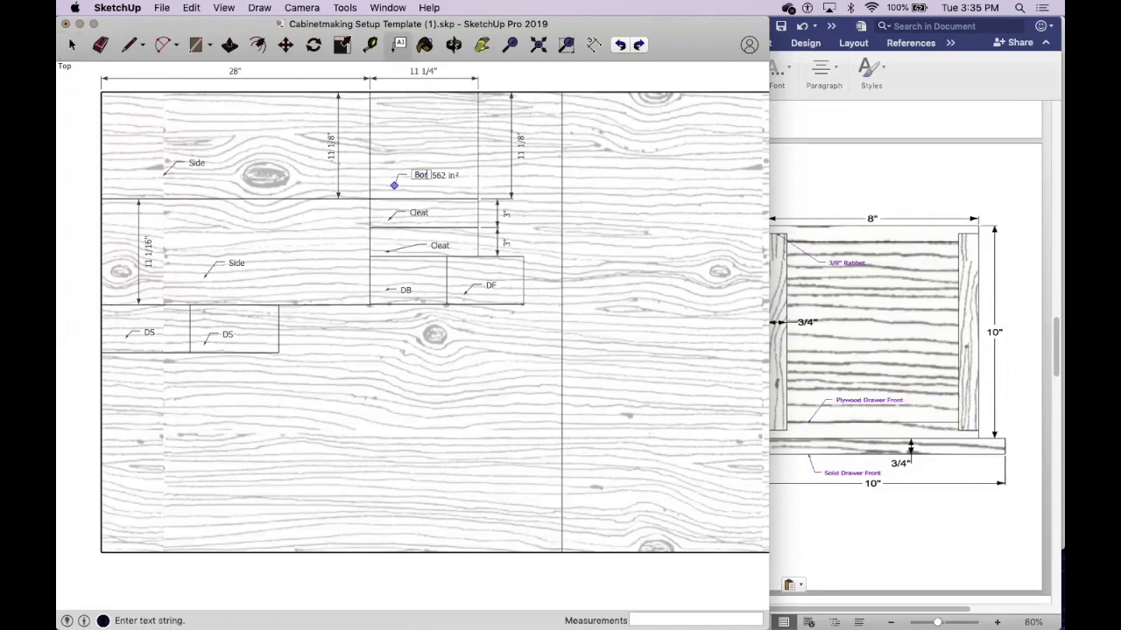
{"action": "type", "text": "tom or shelf"}
{"action": "left_click", "coordinate": [550, 203]}
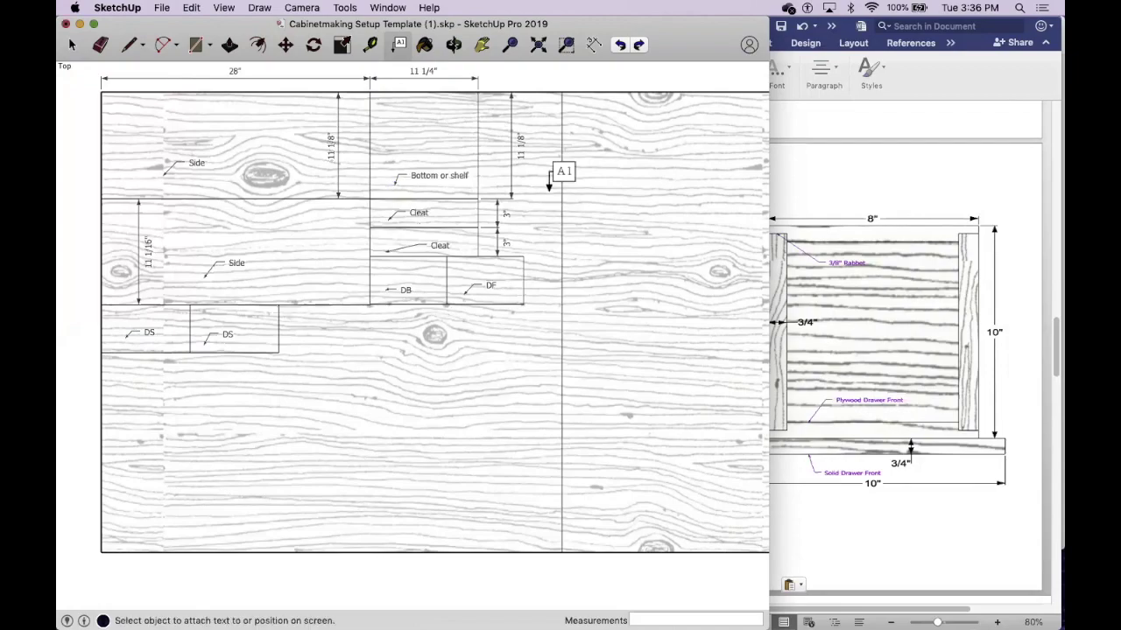
{"action": "left_click", "coordinate": [68, 45]}
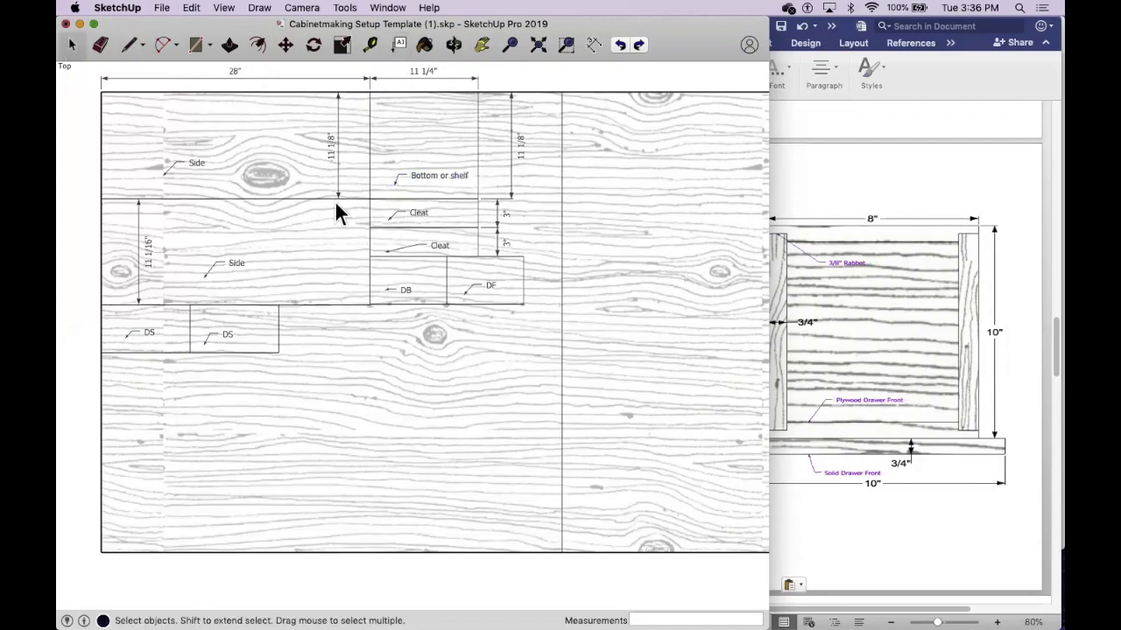